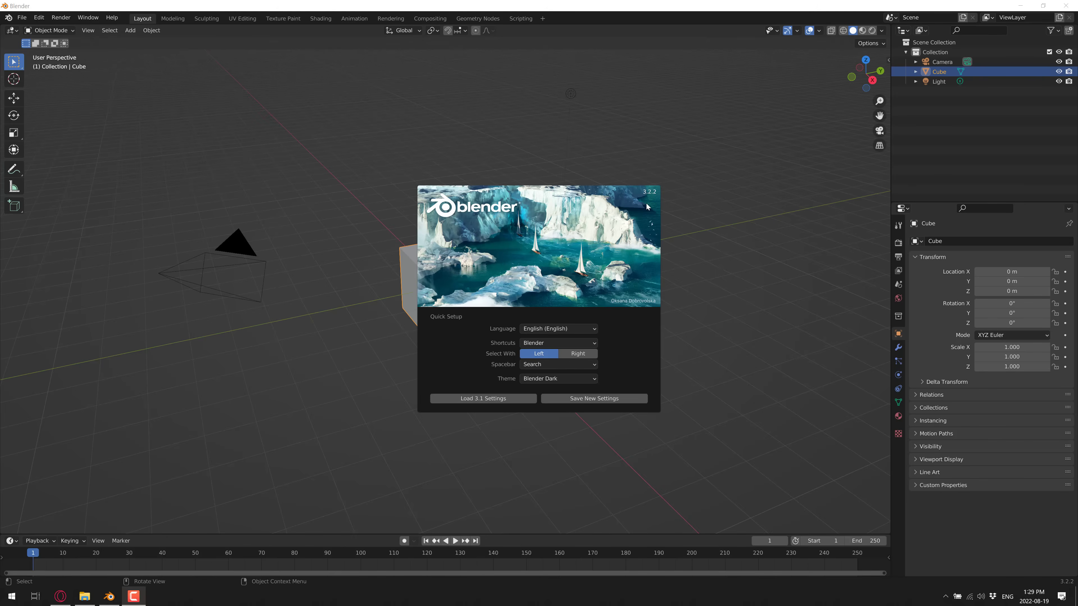
Close the startup splash and delete the default cube, leaving only the camera and light
left_click(739, 282)
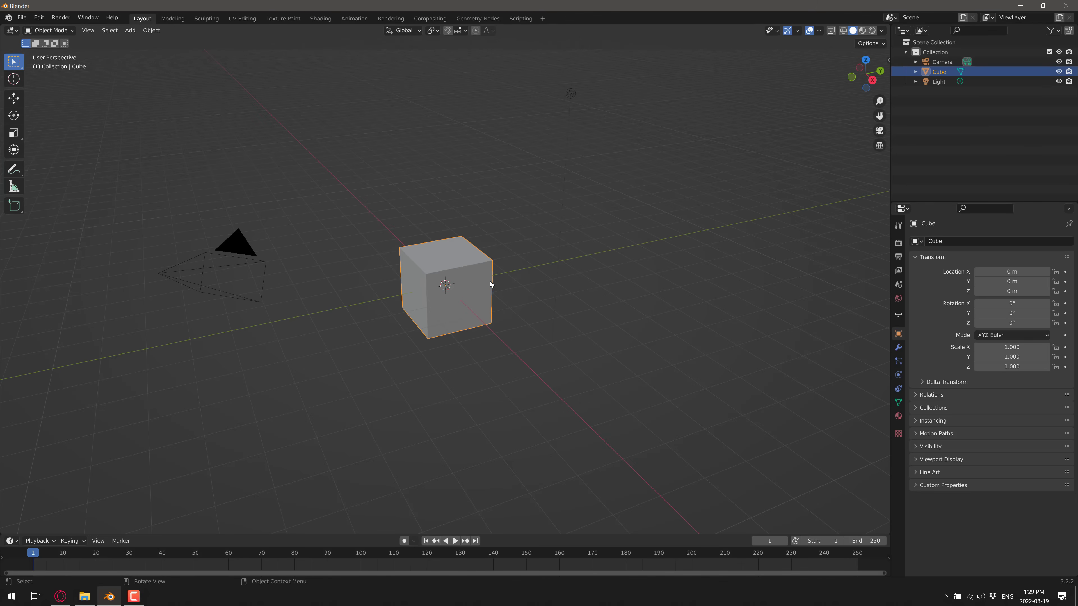
key("Delete")
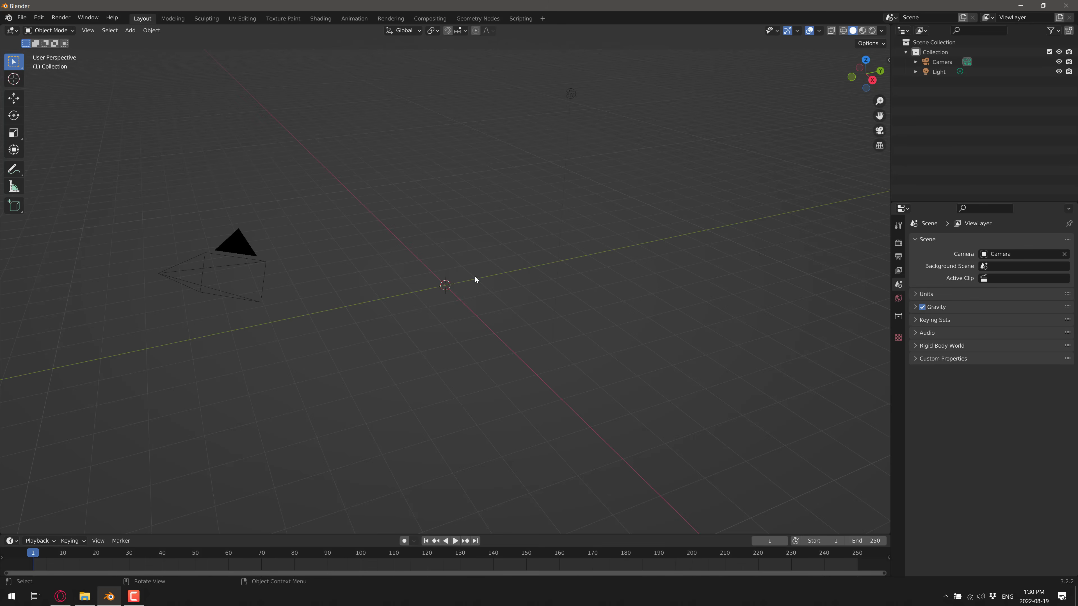
Switch to the browser and scroll through the Blender-OSM Gumroad product page
left_click(64, 596)
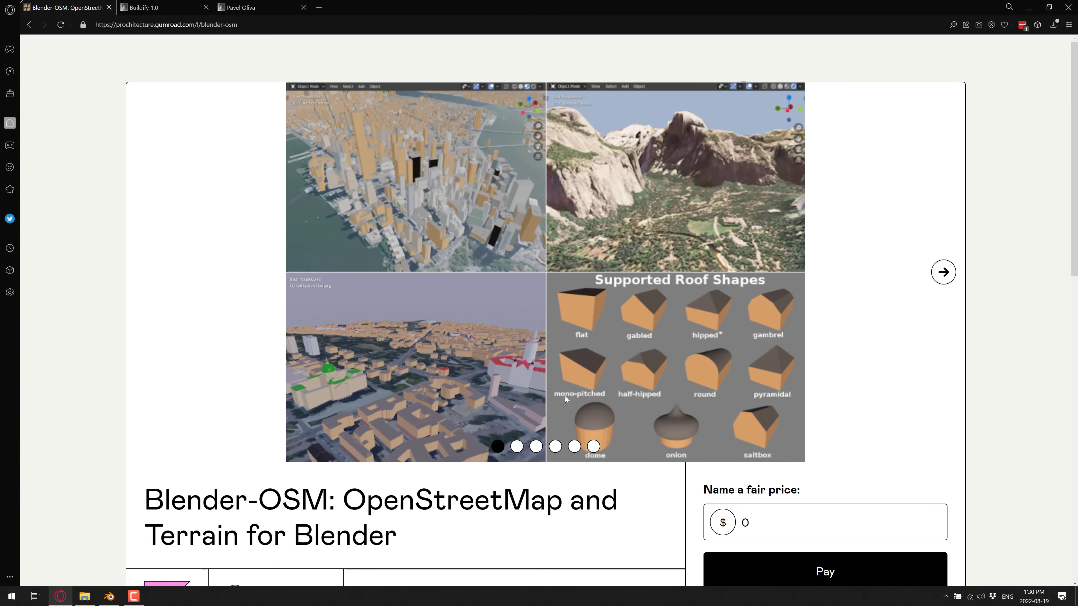
scroll(565, 396, "down", 4)
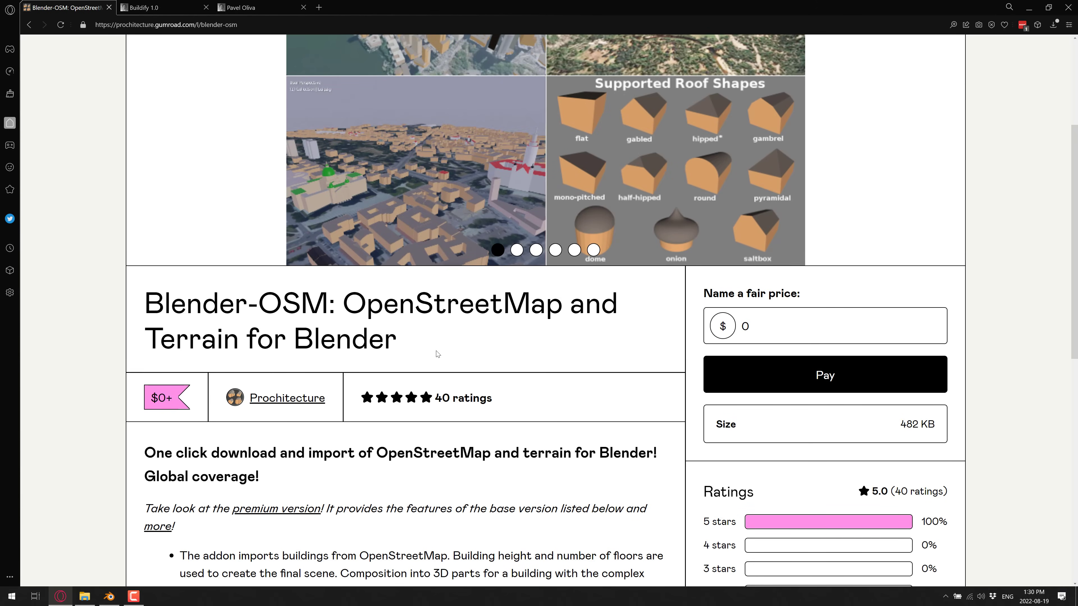
scroll(130, 338, "down", 1)
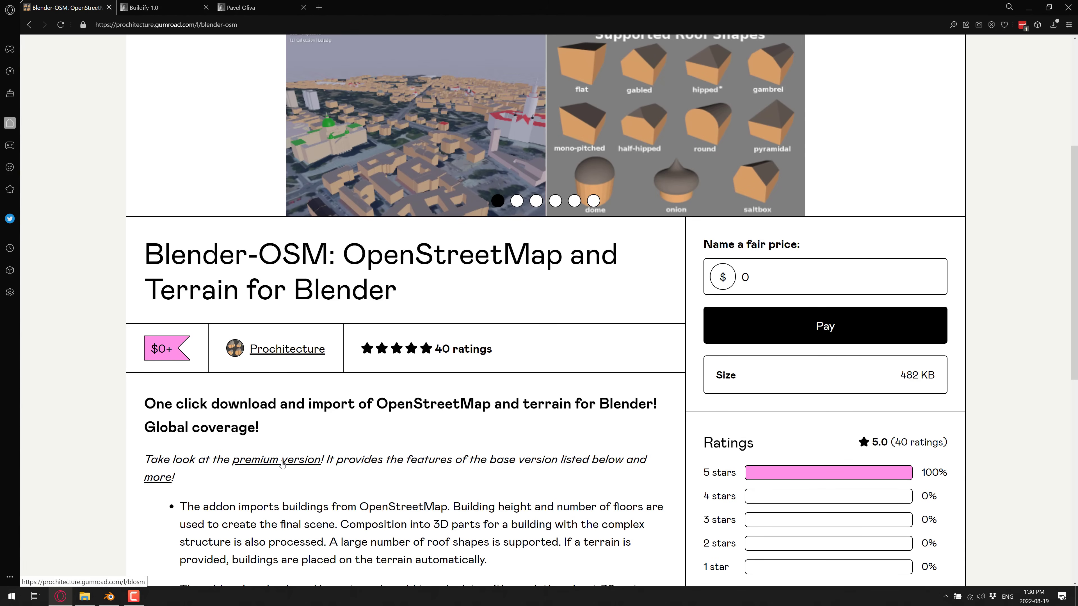
scroll(373, 472, "down", 4)
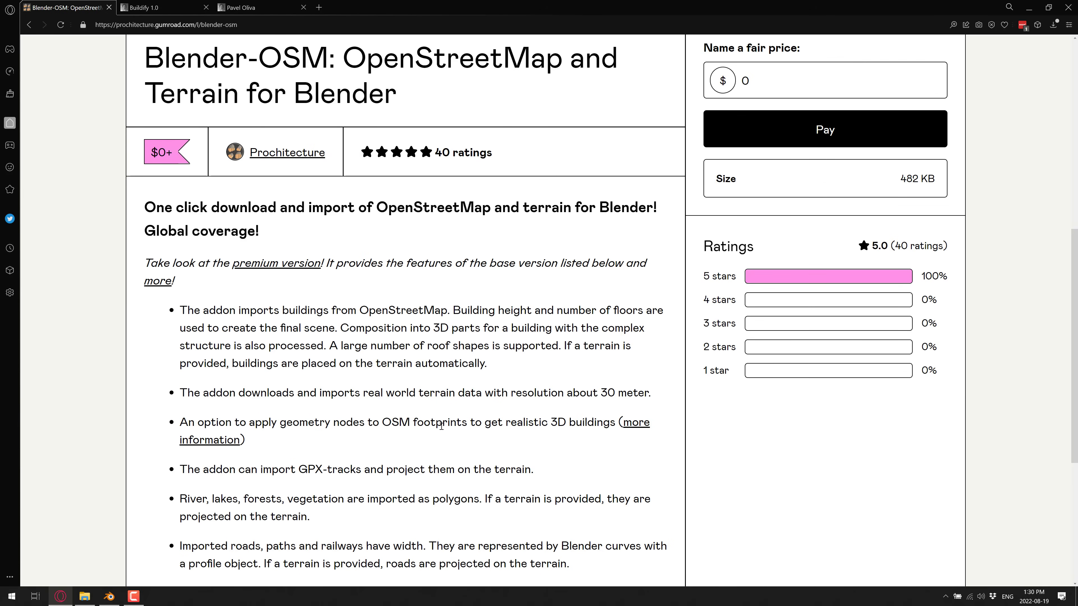
scroll(343, 433, "up", 3)
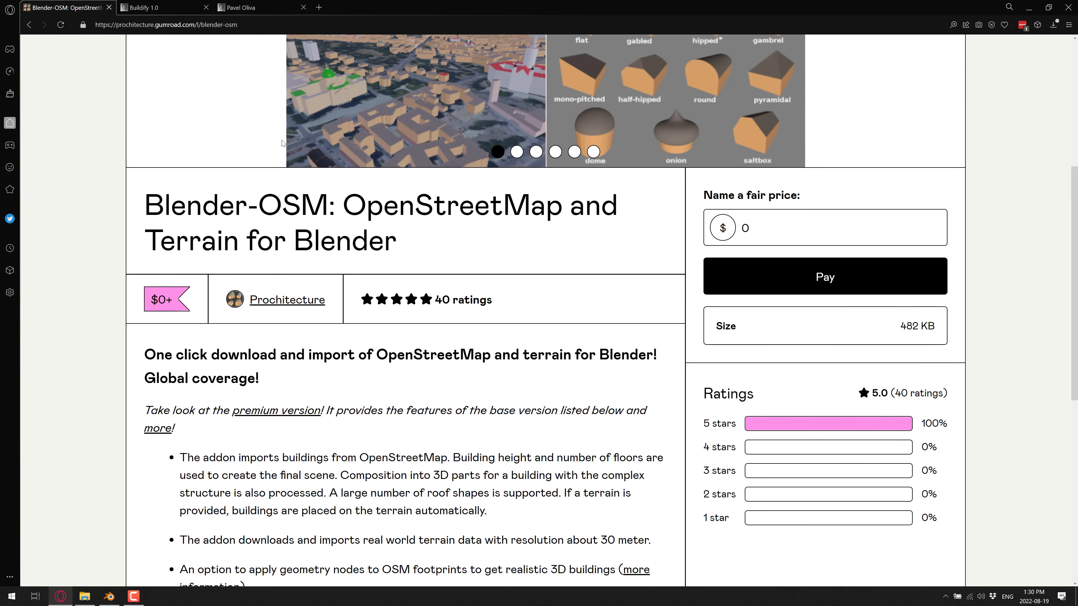
Browse the Buildify 1.0 page and the author's product list, ending on Buildify 1.0
left_click(165, 5)
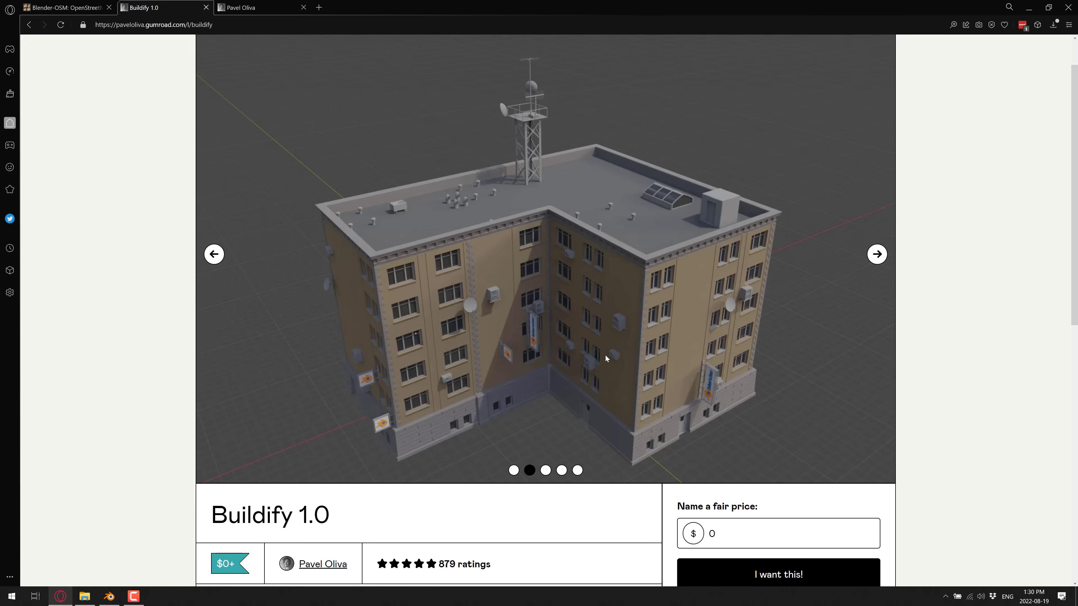
left_click(241, 7)
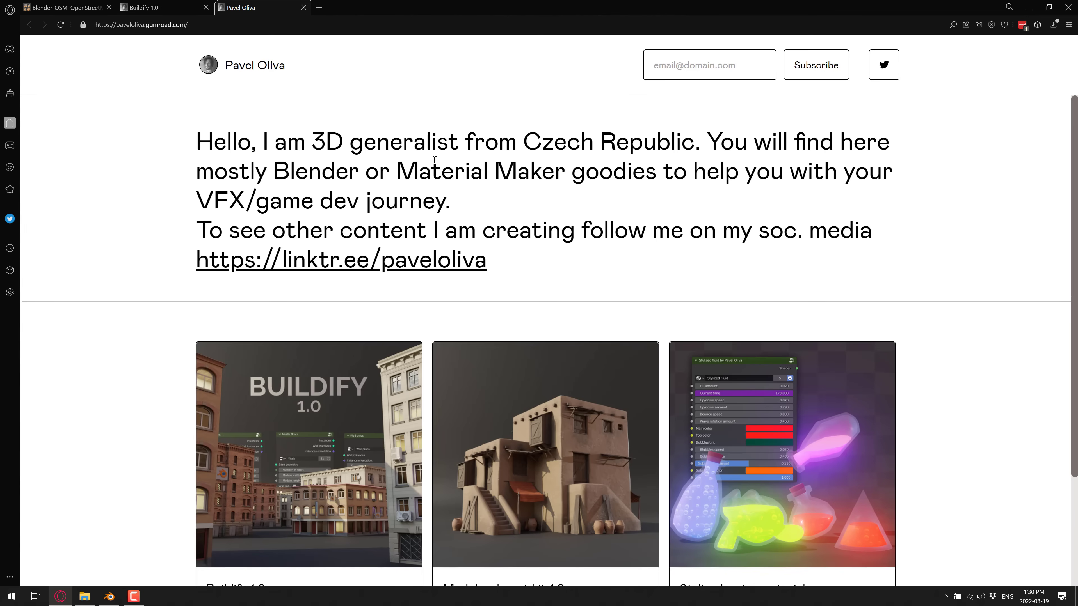
scroll(569, 440, "down", 2)
scroll(569, 440, "down", 1)
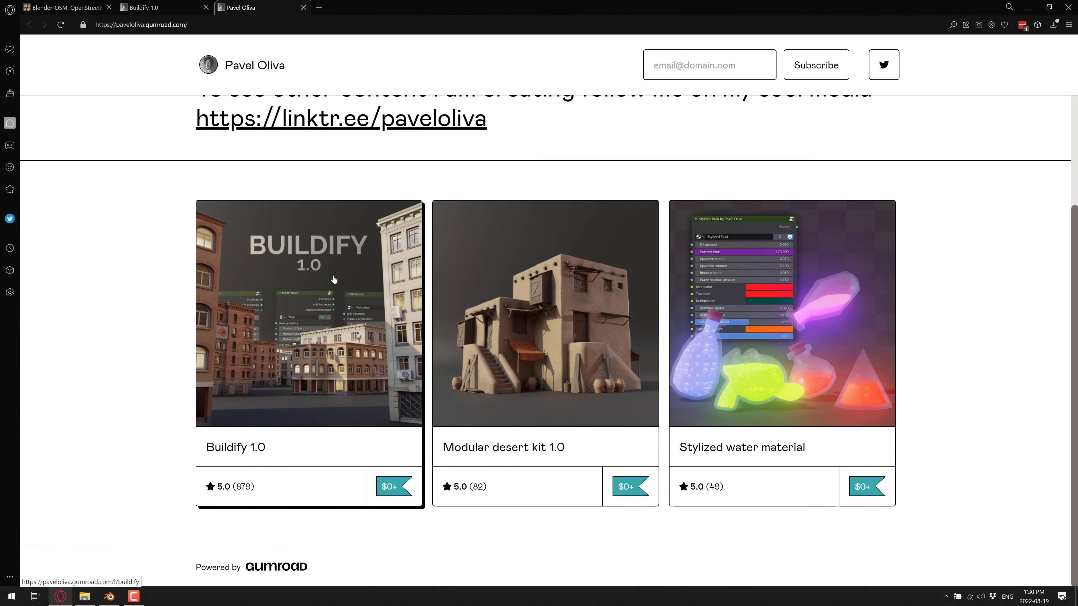
left_click(67, 8)
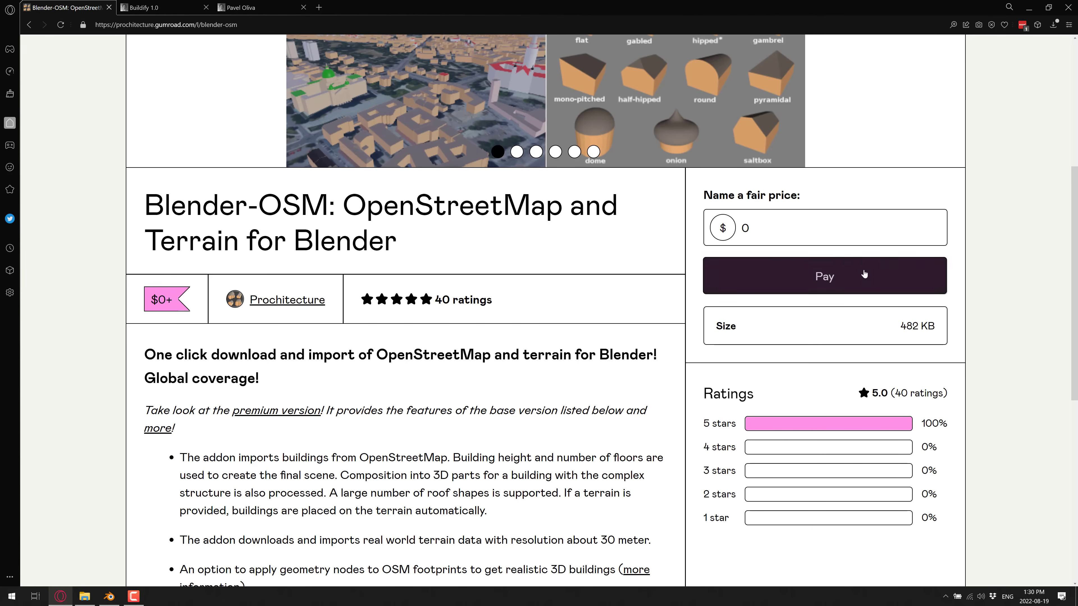
left_click(144, 7)
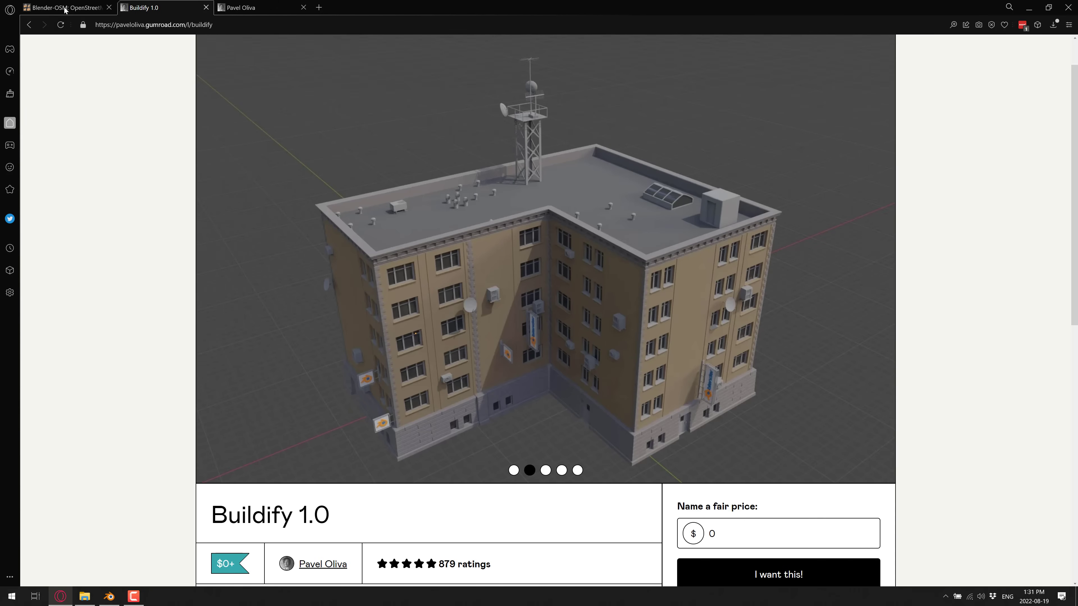
Back in Blender, install the add-on from Downloads/blosm.zip via Preferences > Add-ons
key("ctrl+shift+Tab")
key("alt+Tab")
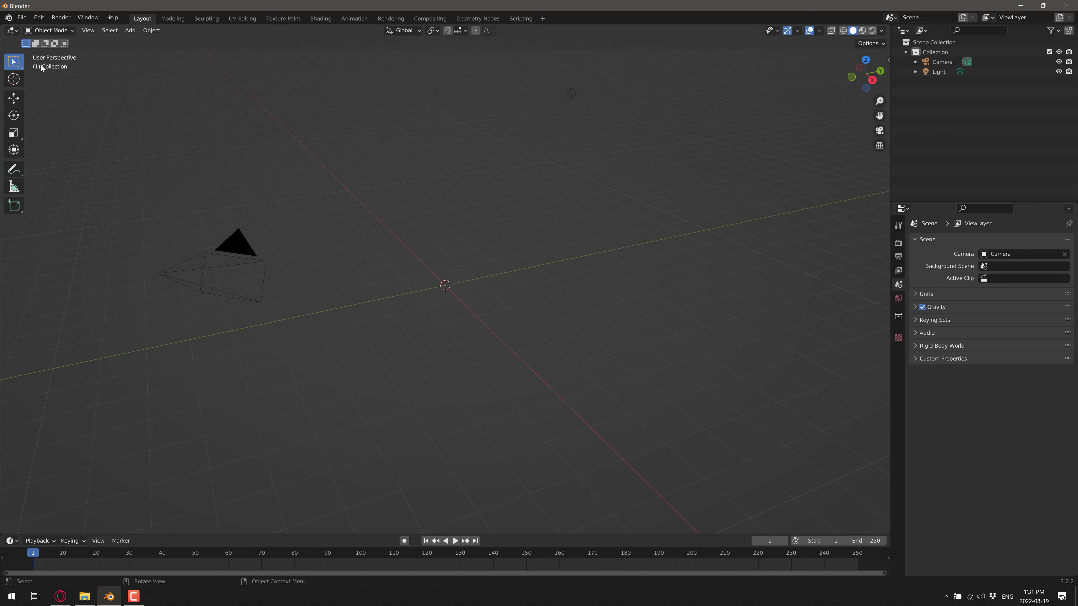
left_click(39, 17)
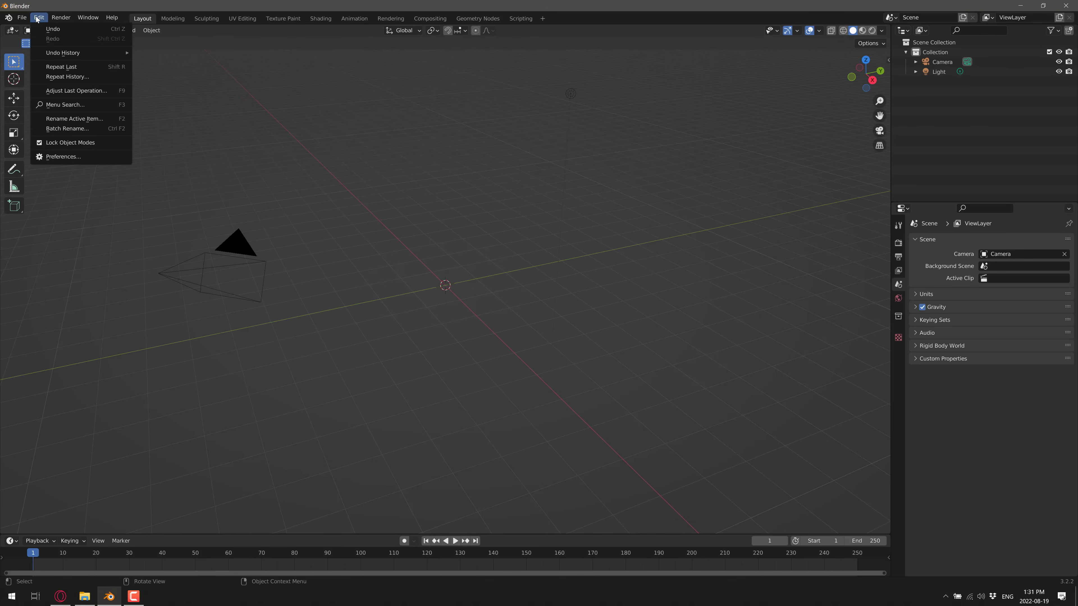
left_click(59, 157)
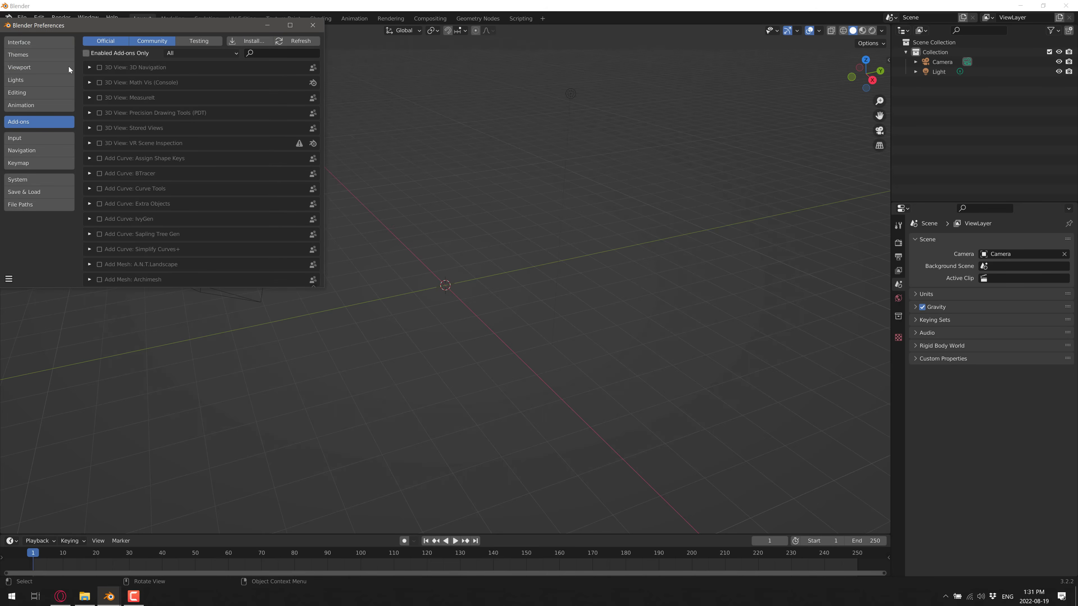
left_click(248, 41)
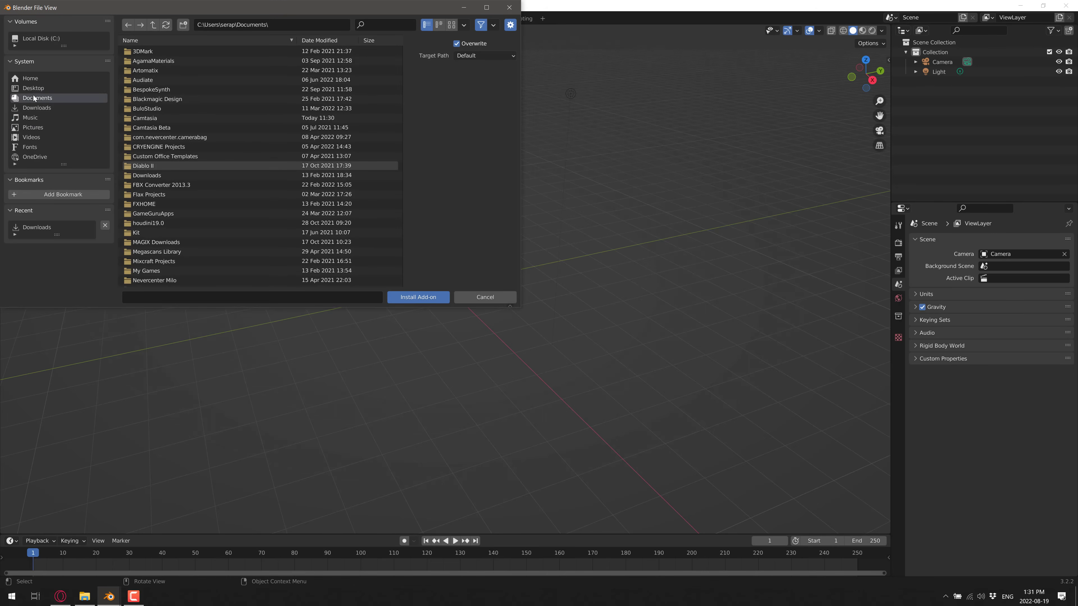
left_click(46, 108)
left_click(148, 52)
left_click(420, 297)
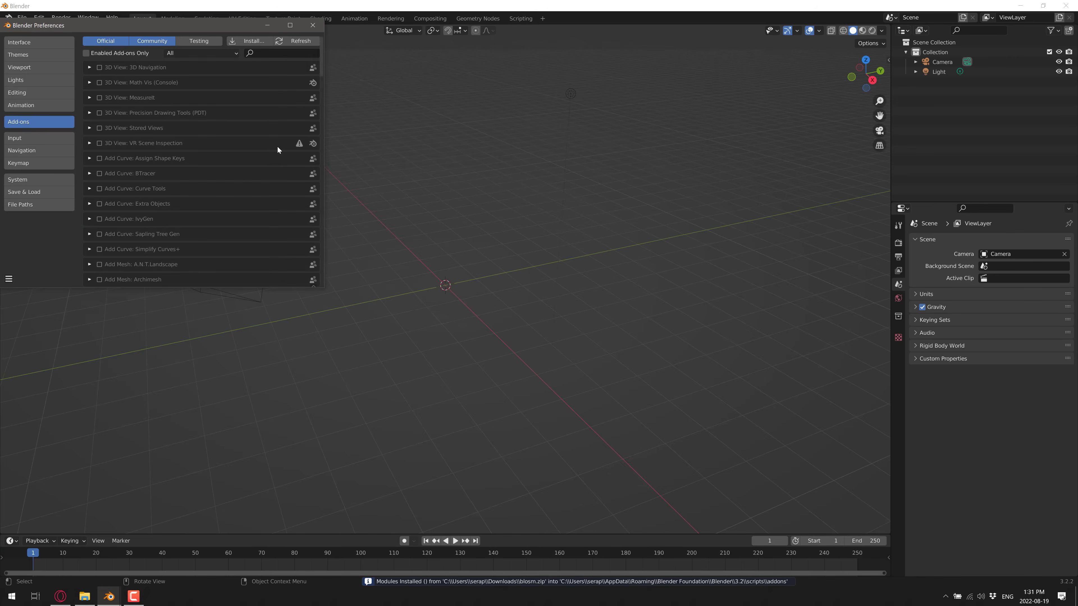
Search the add-ons for 'osm' to confirm blender-osm is enabled, then close Preferences
left_click(279, 53)
type("osm")
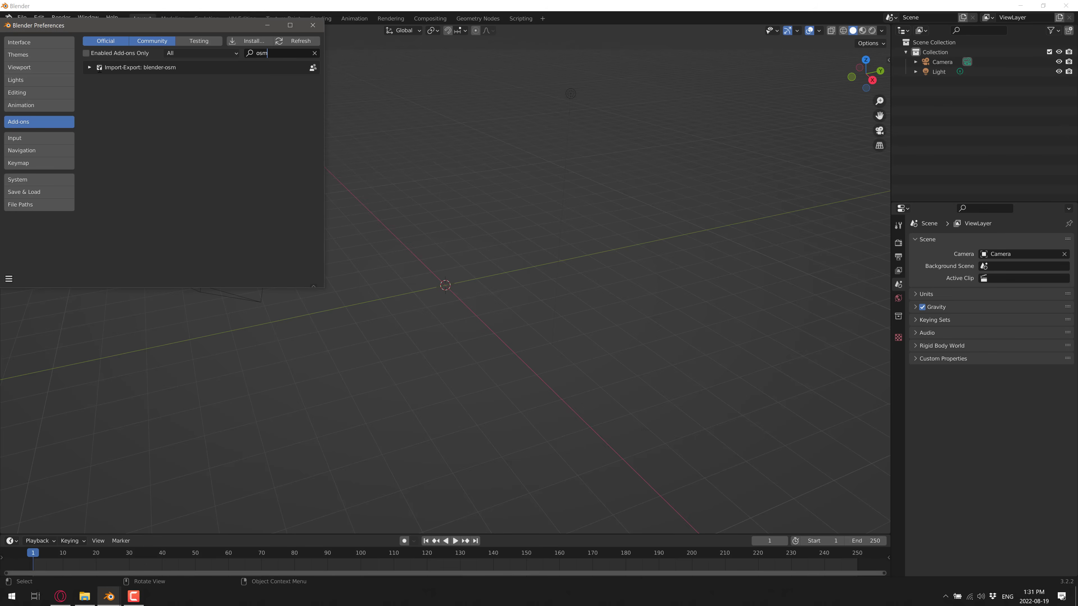
left_click(319, 24)
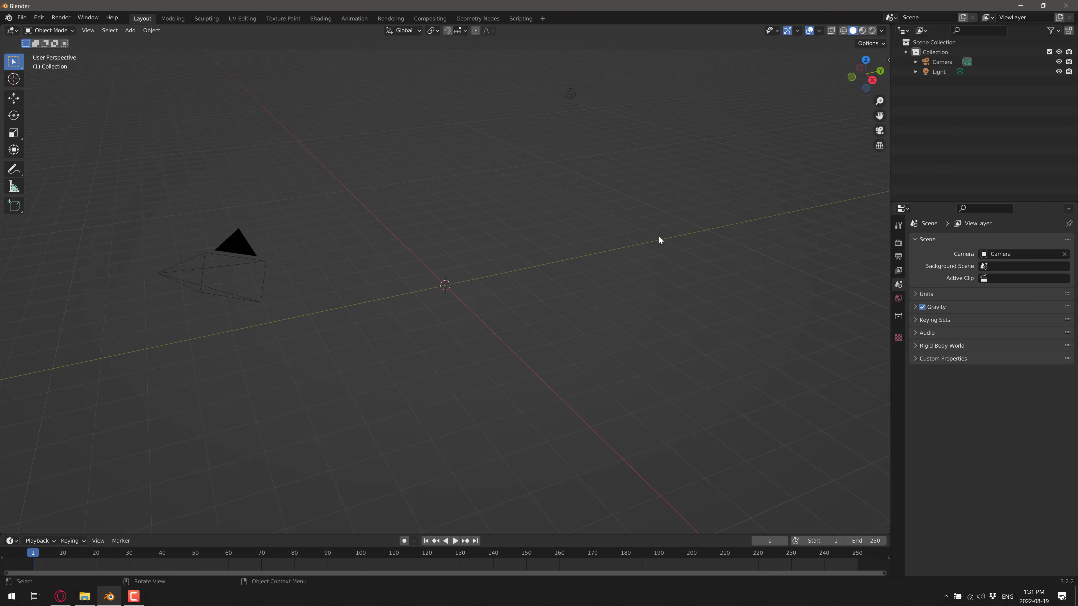
In the osm sidebar tab, keep OpenStreetMap as the data type and launch the Extent select map
key("n")
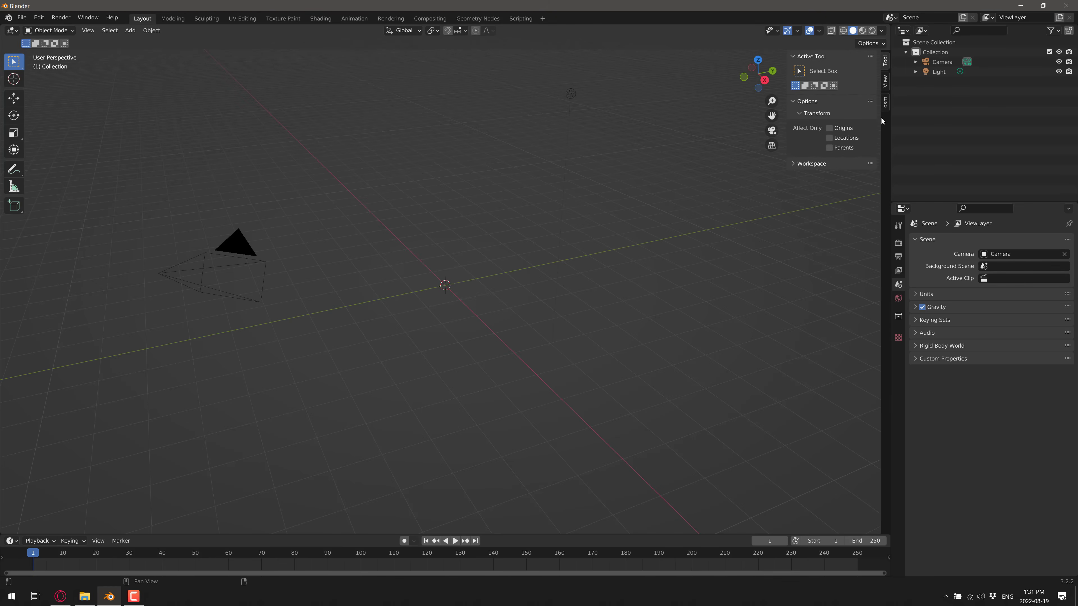
left_click(887, 99)
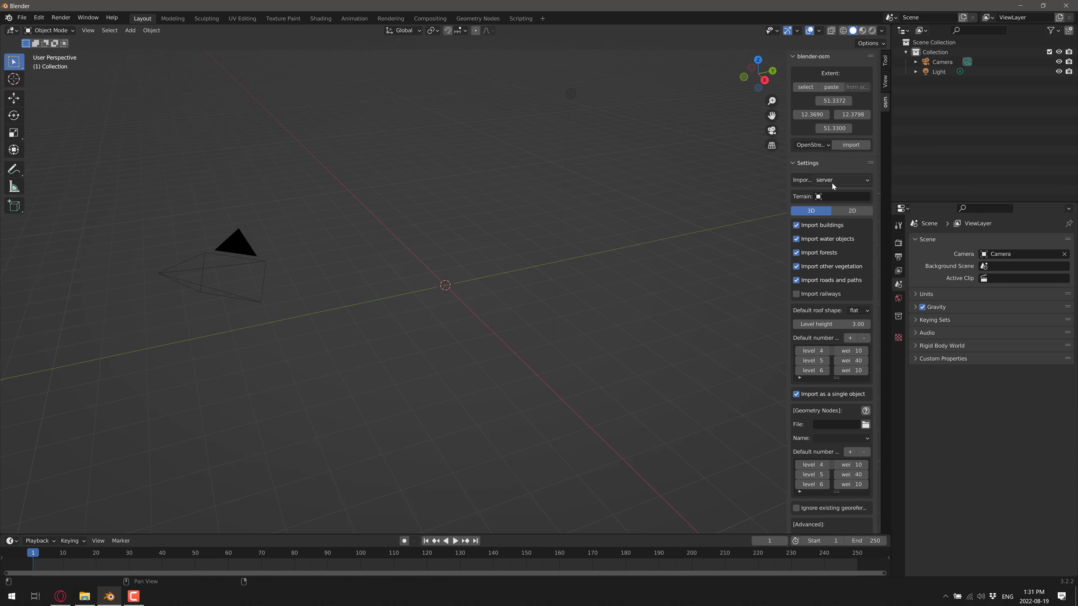
left_click(844, 180)
left_click(829, 145)
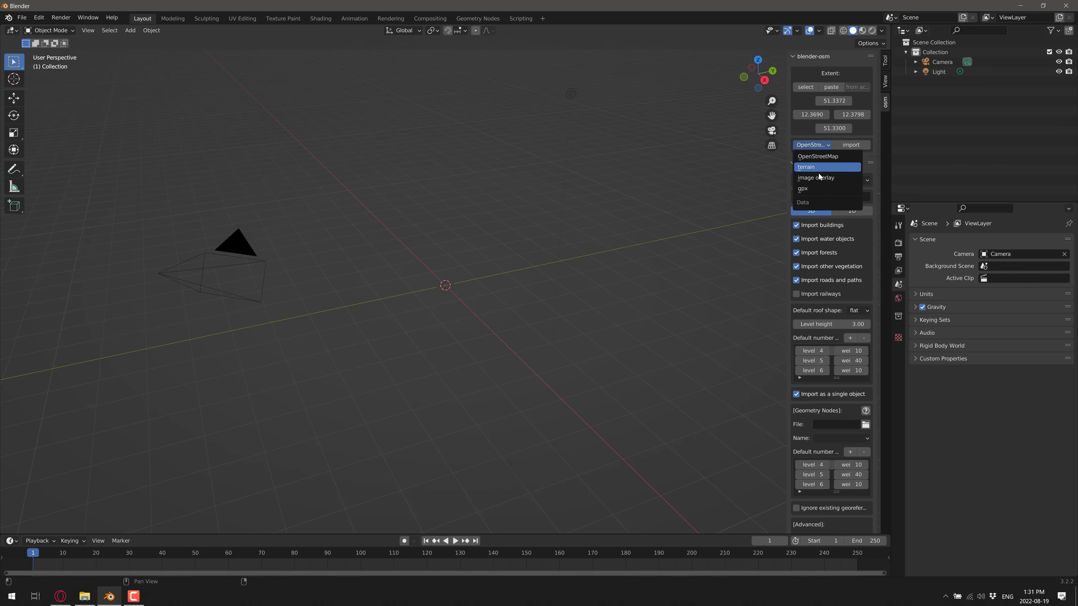
left_click(827, 157)
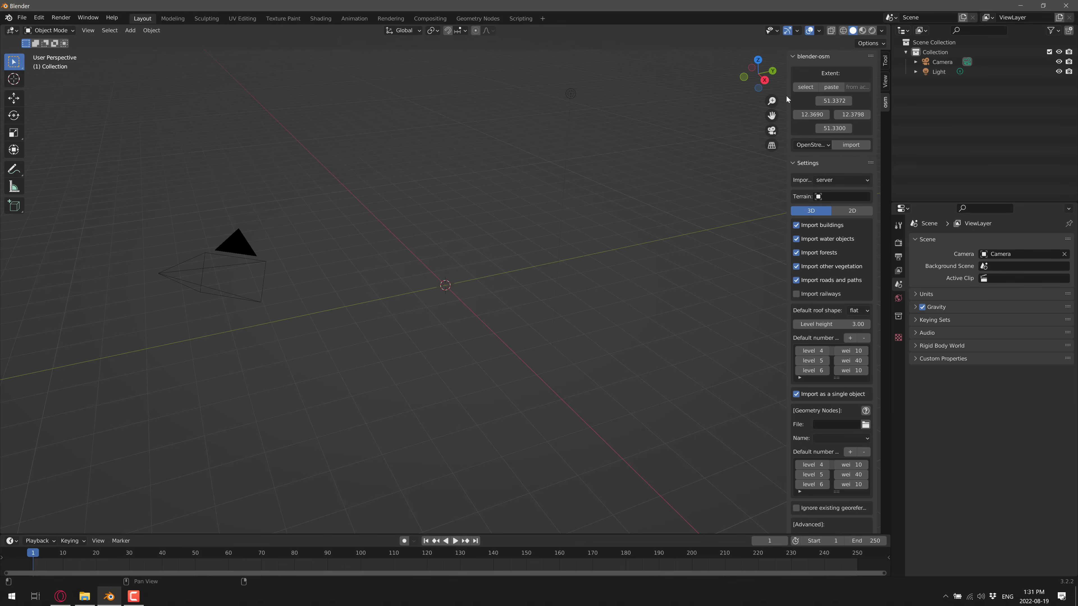
left_click(808, 87)
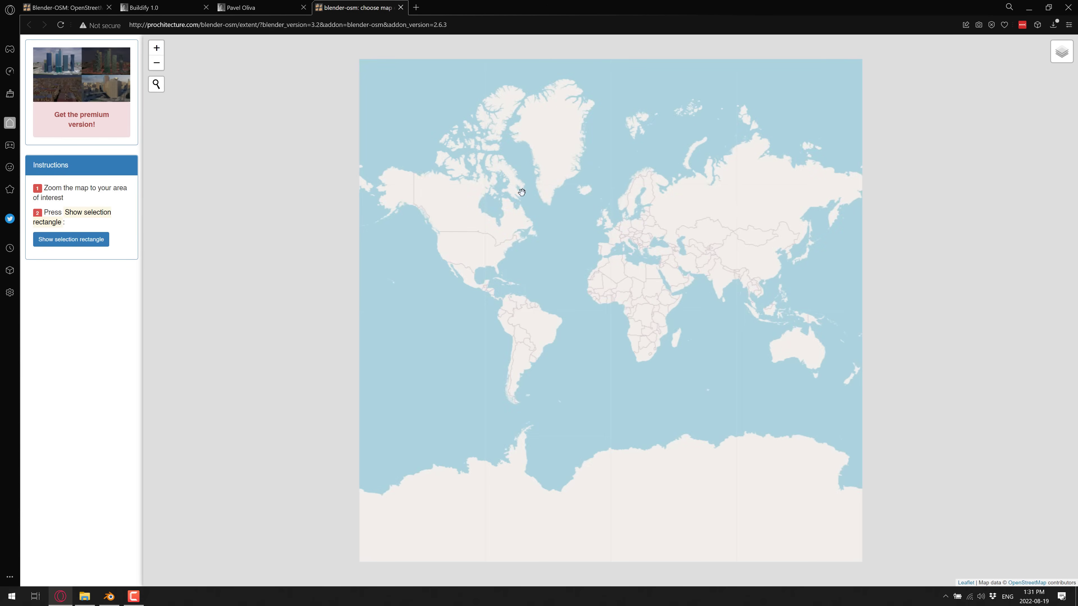
Select a 0.3 x 0.1 km area west of Trinity Bellwoods Park, Toronto, and copy its coordinates
left_click_drag(501, 229, 528, 230)
scroll(529, 231, "up", 4)
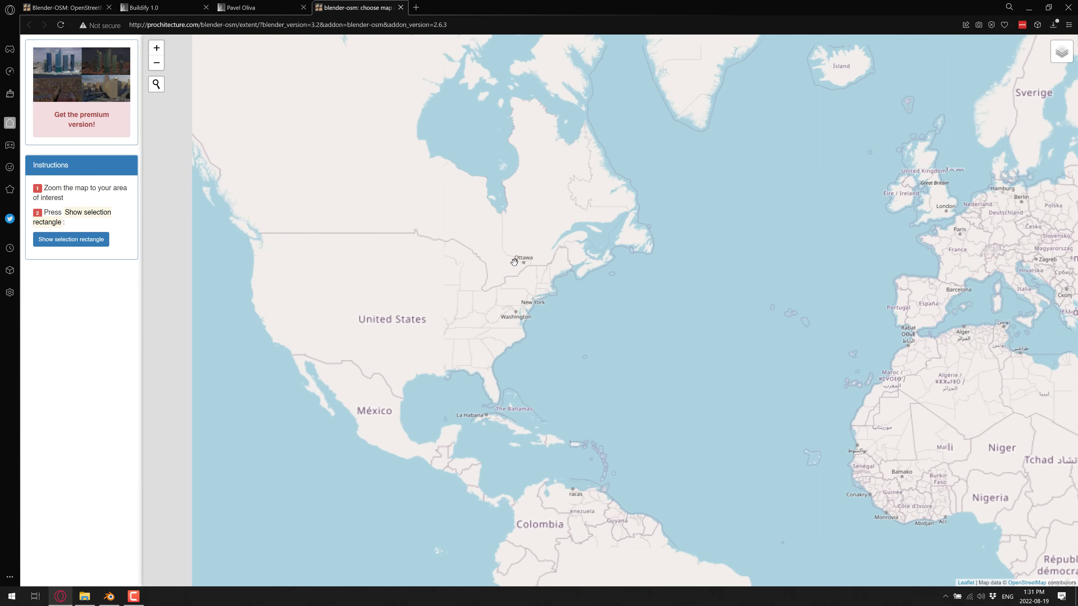
scroll(488, 287, "up", 1)
scroll(487, 287, "up", 6)
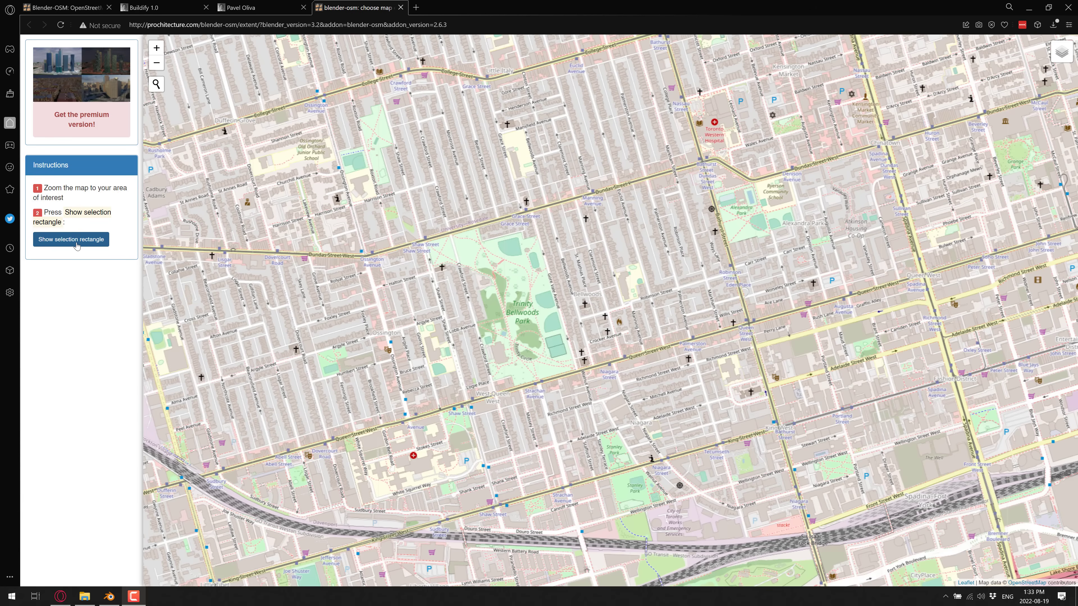
left_click(76, 241)
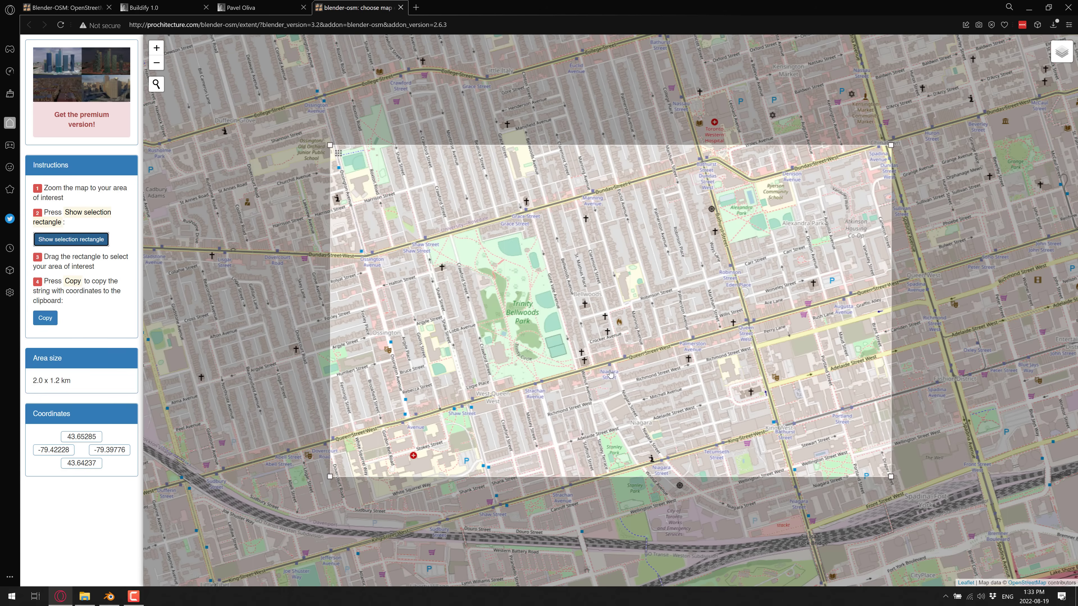
left_click_drag(890, 475, 535, 274)
left_click_drag(426, 107, 455, 243)
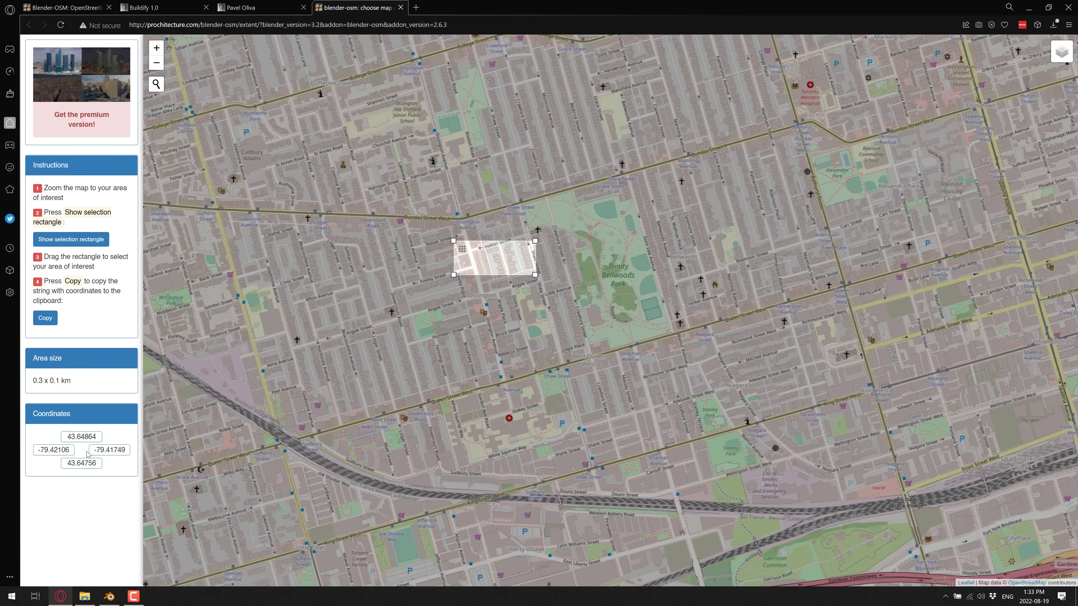
left_click(44, 321)
Paste the copied extent into blender-osm and import, which fails for lack of a data directory
left_click(109, 596)
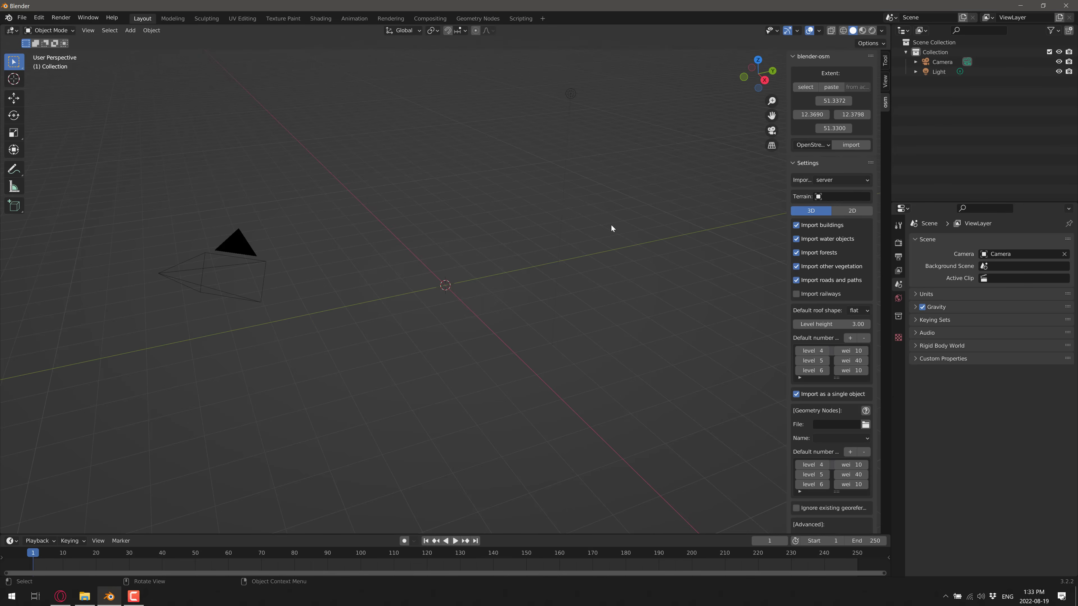
left_click(832, 87)
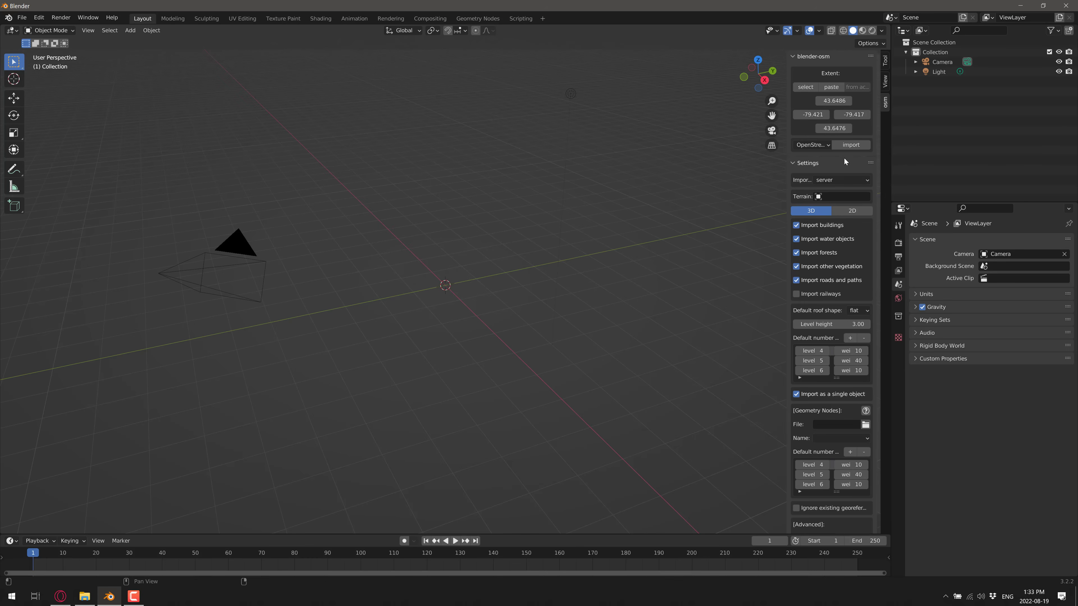
left_click(852, 144)
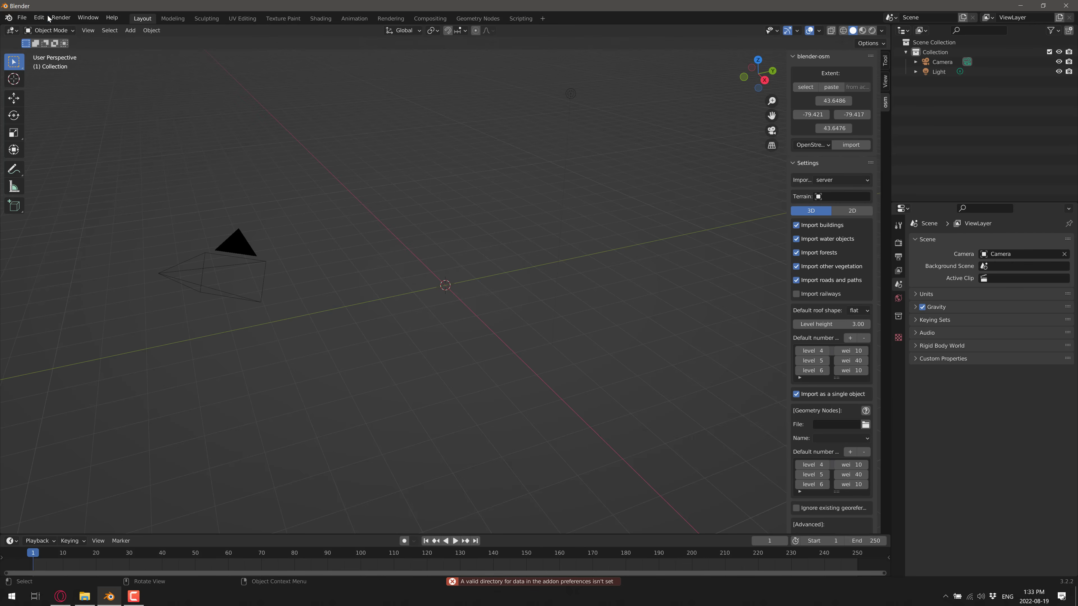
Set the blender-osm data directory to C:\temp\ in the add-on preferences
left_click(39, 17)
left_click(51, 159)
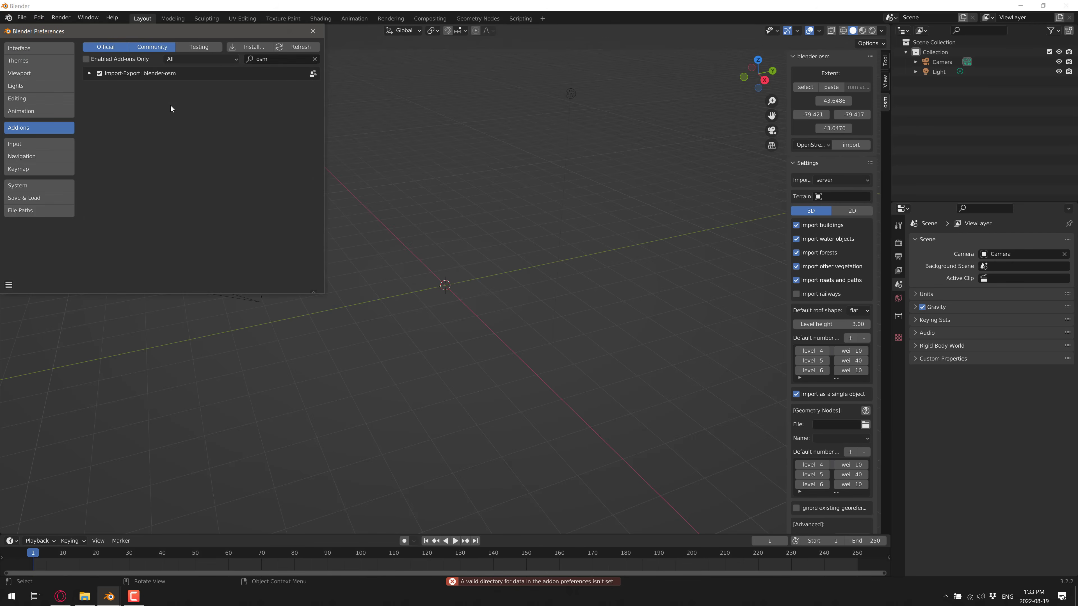
left_click(89, 74)
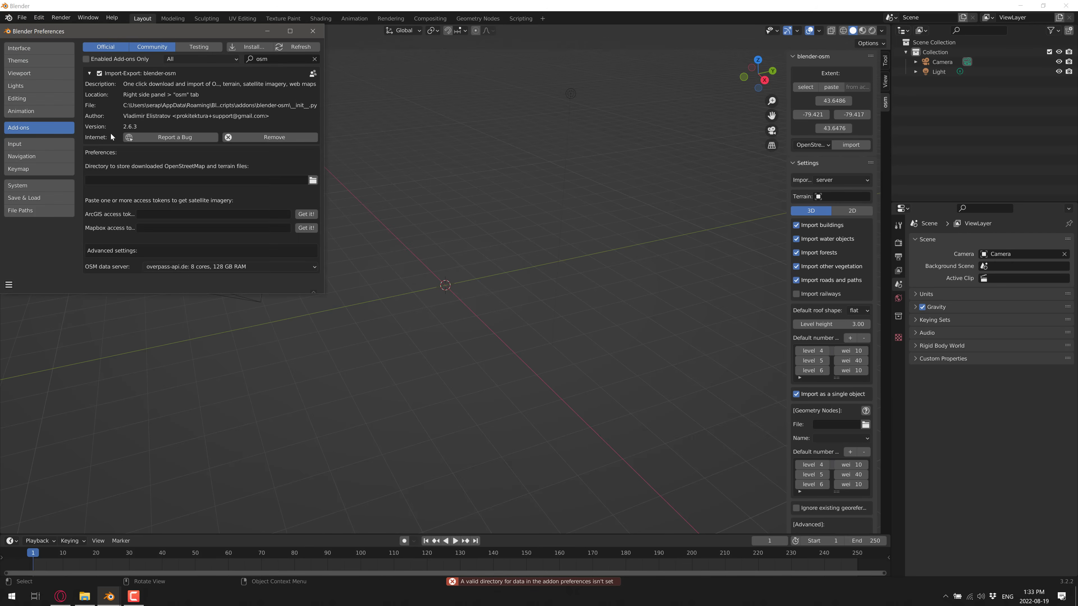
left_click(313, 180)
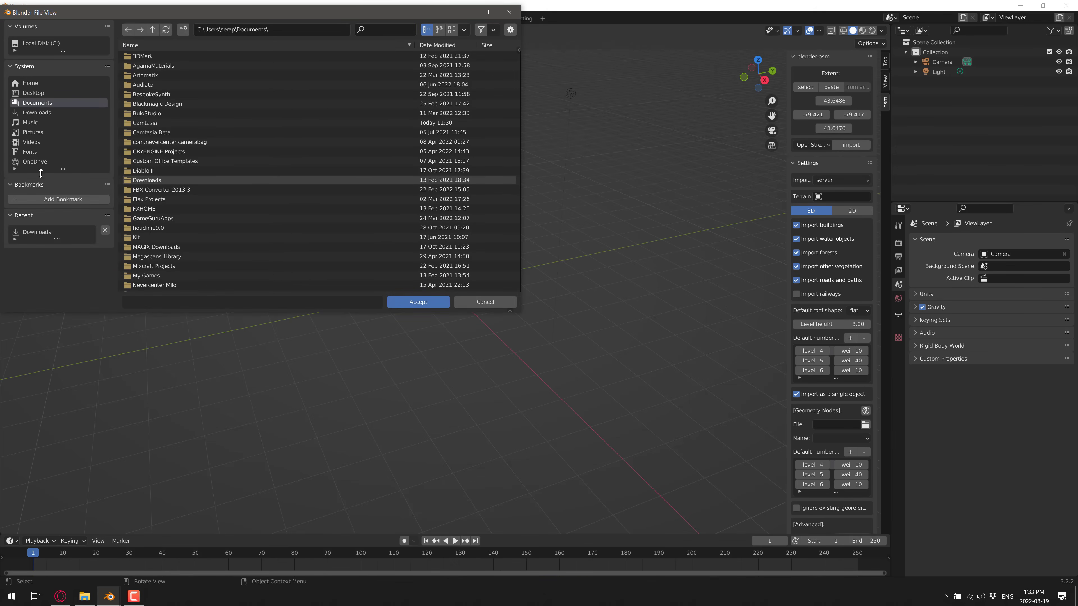
left_click(41, 43)
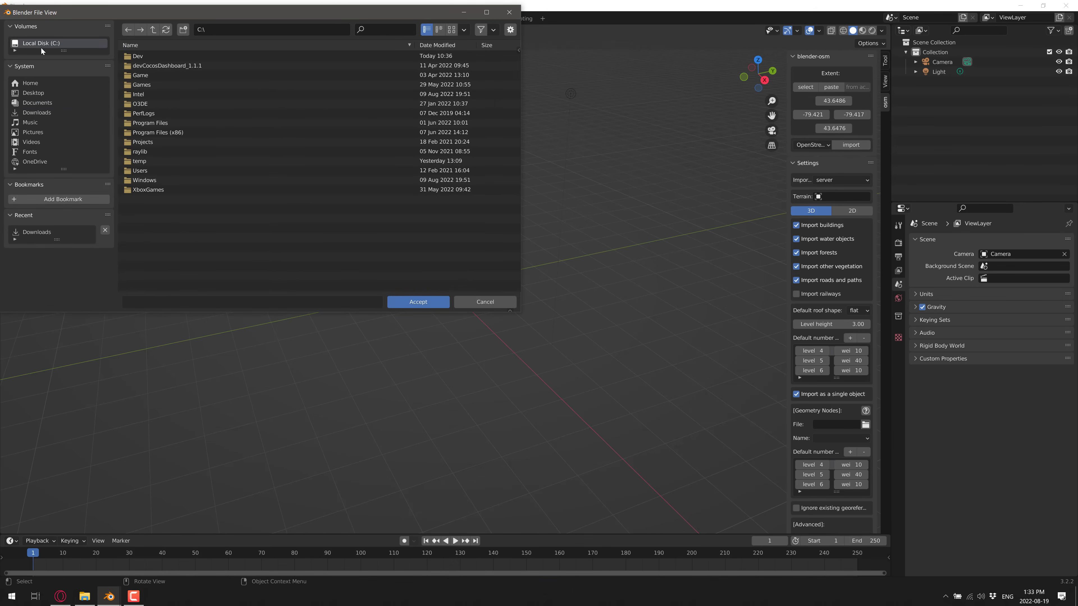
left_click(136, 161)
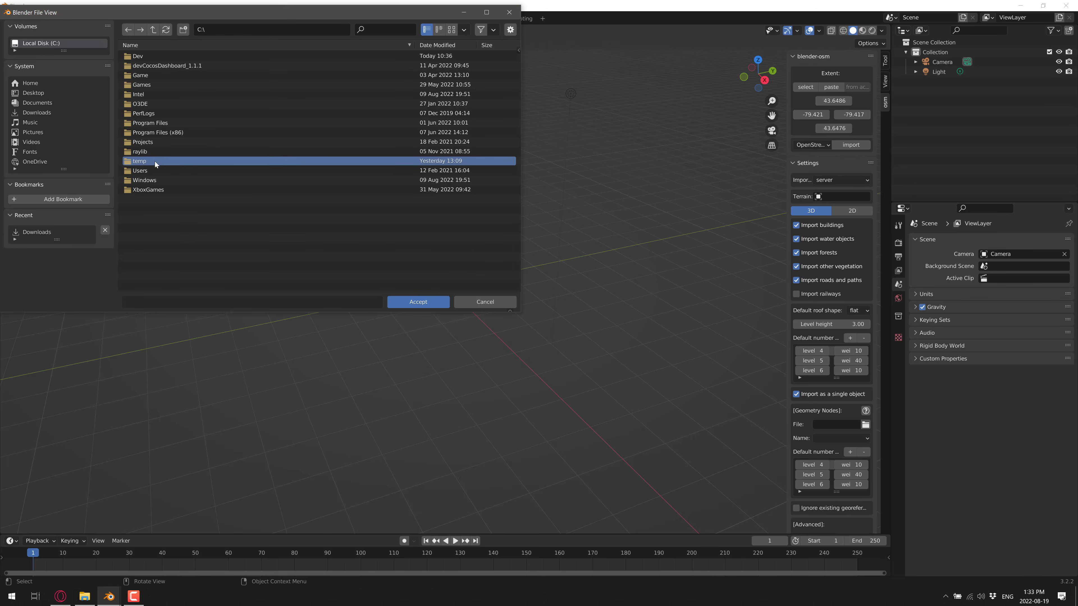
double_click(147, 162)
left_click(418, 302)
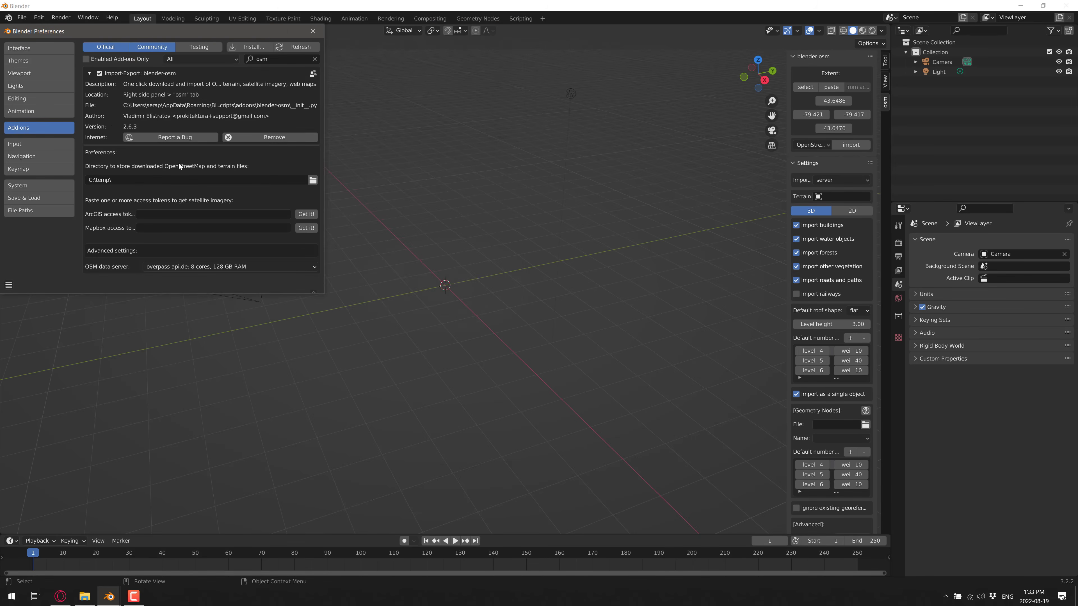
left_click(313, 31)
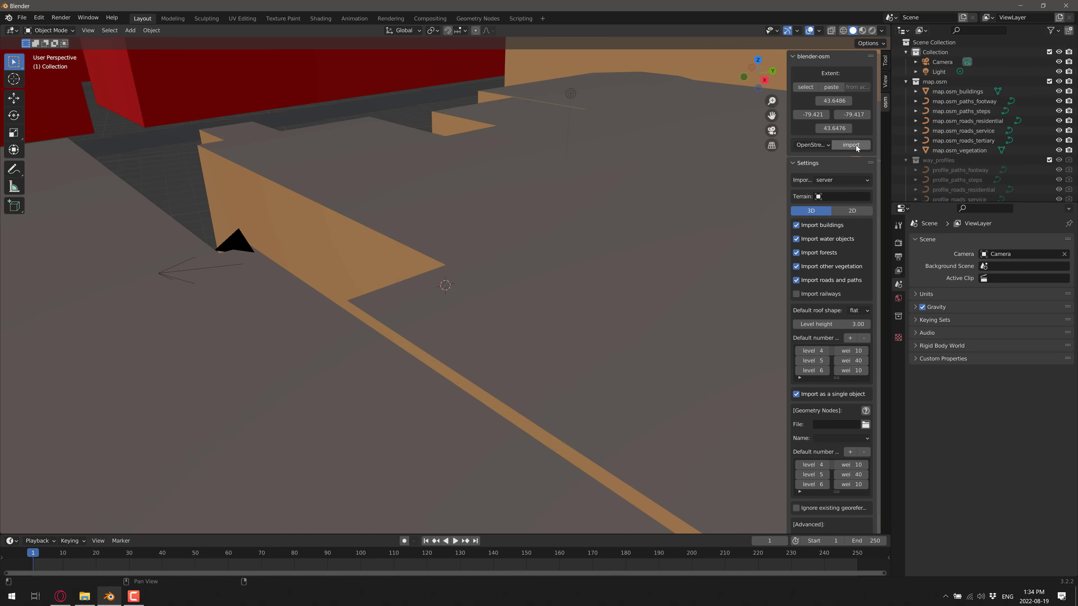
Review the imported Toronto block and select the residential roads and footway paths objects
scroll(510, 279, "down", 15)
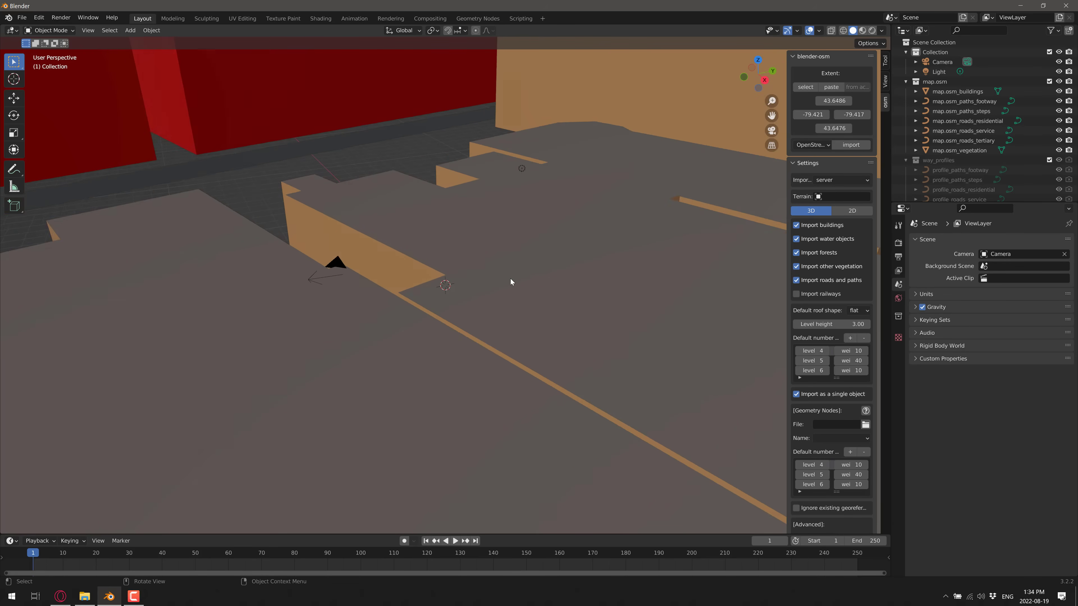
scroll(510, 279, "down", 4)
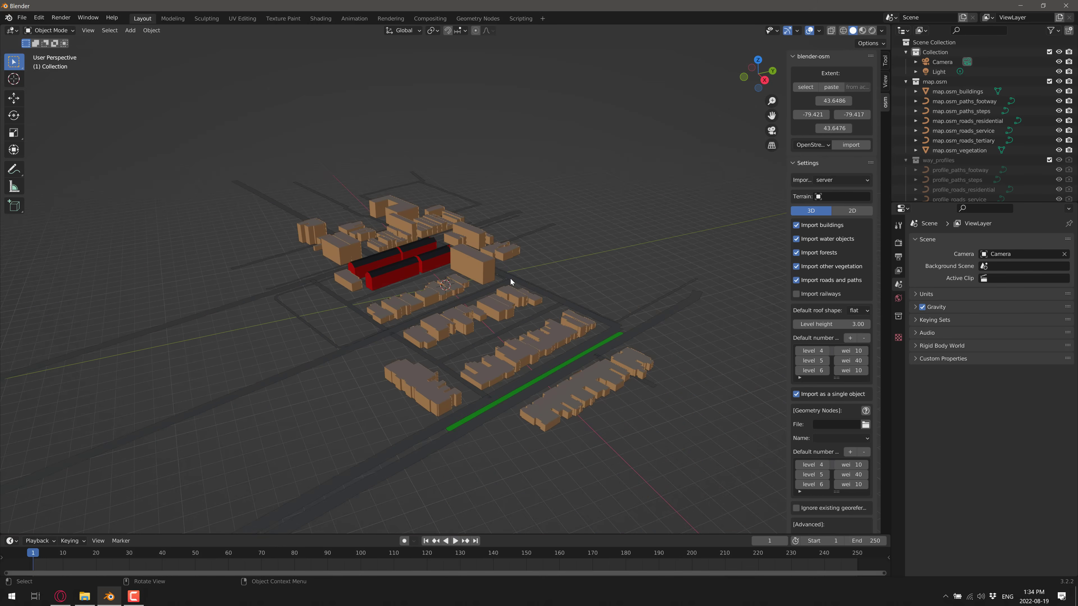
scroll(531, 306, "up", 5)
middle_click_drag(532, 318, 502, 315)
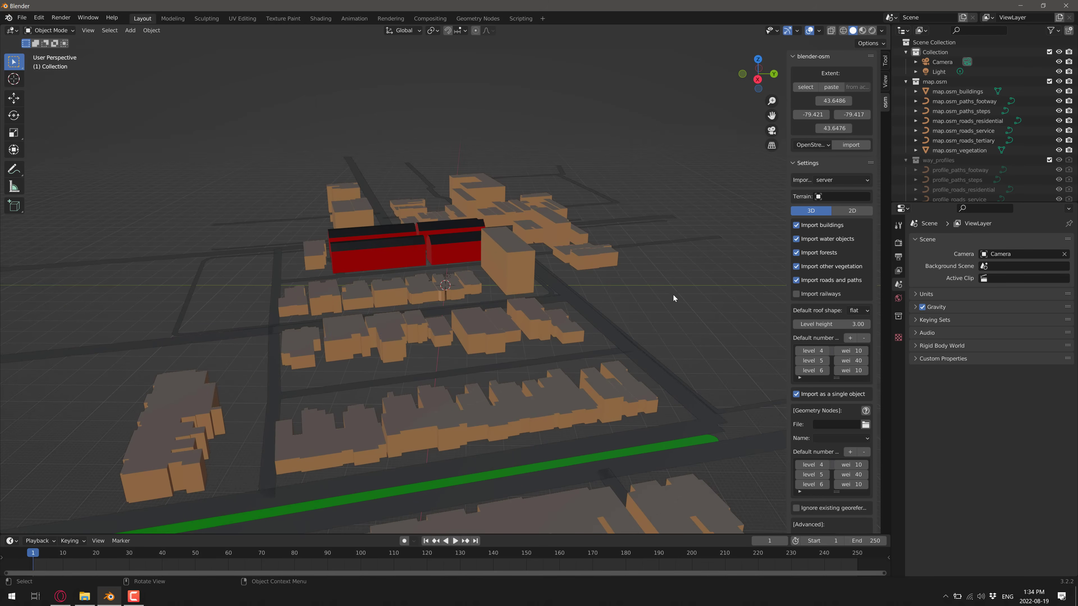
left_click(623, 340)
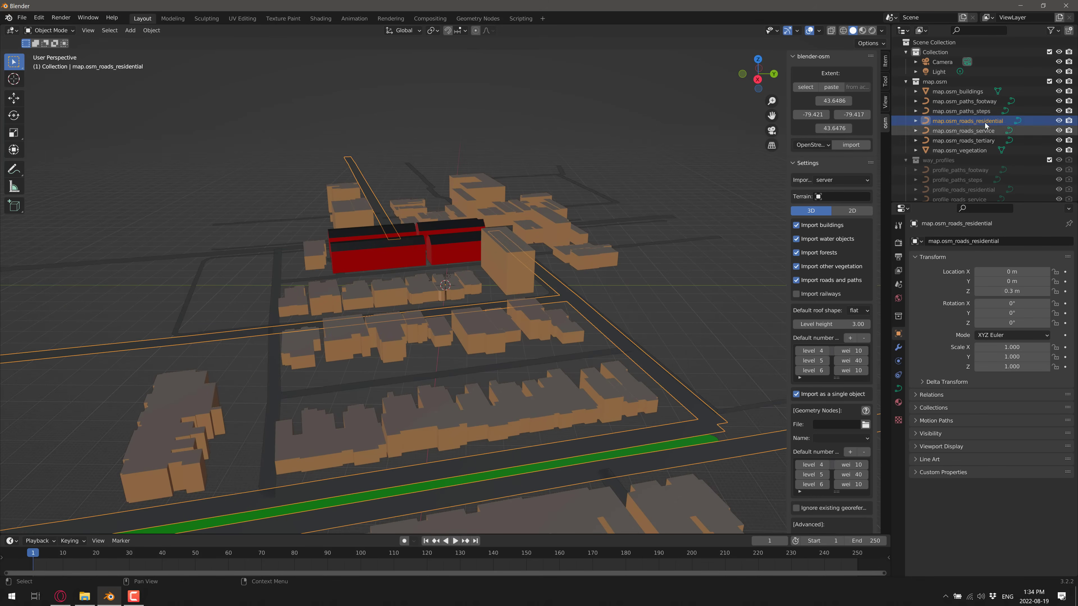
left_click(982, 100)
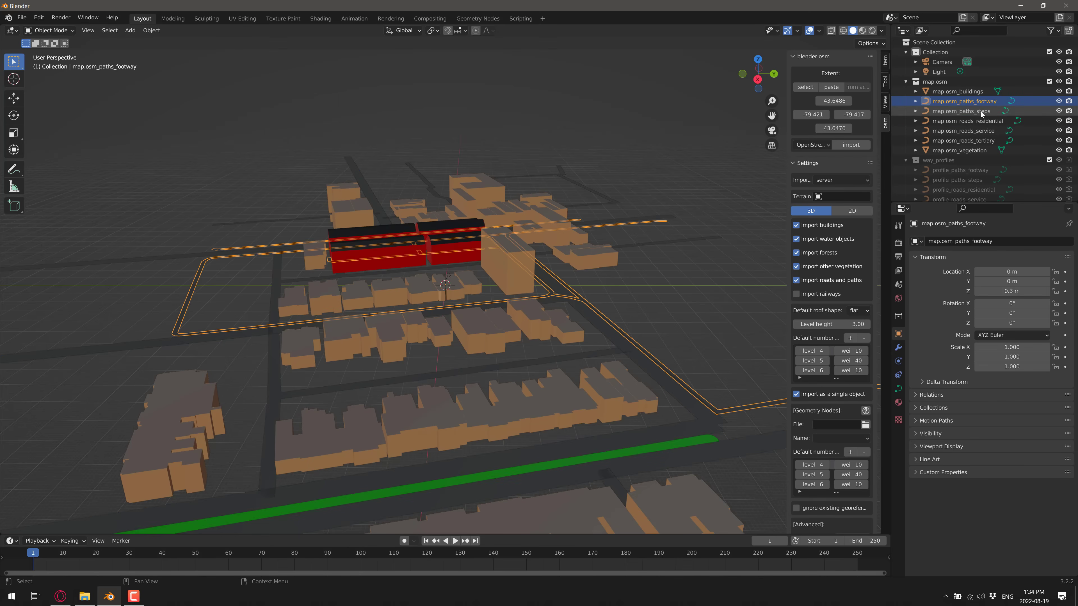
Select the residential, service and tertiary road objects, select everything, orbit, and open File
left_click(981, 124)
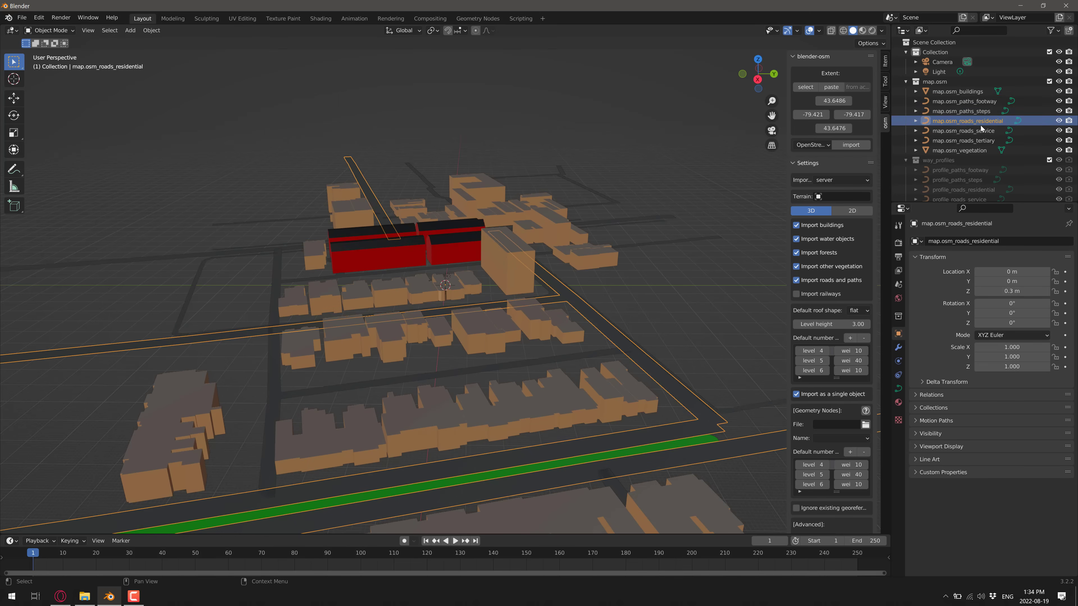
left_click(980, 130)
left_click(977, 138)
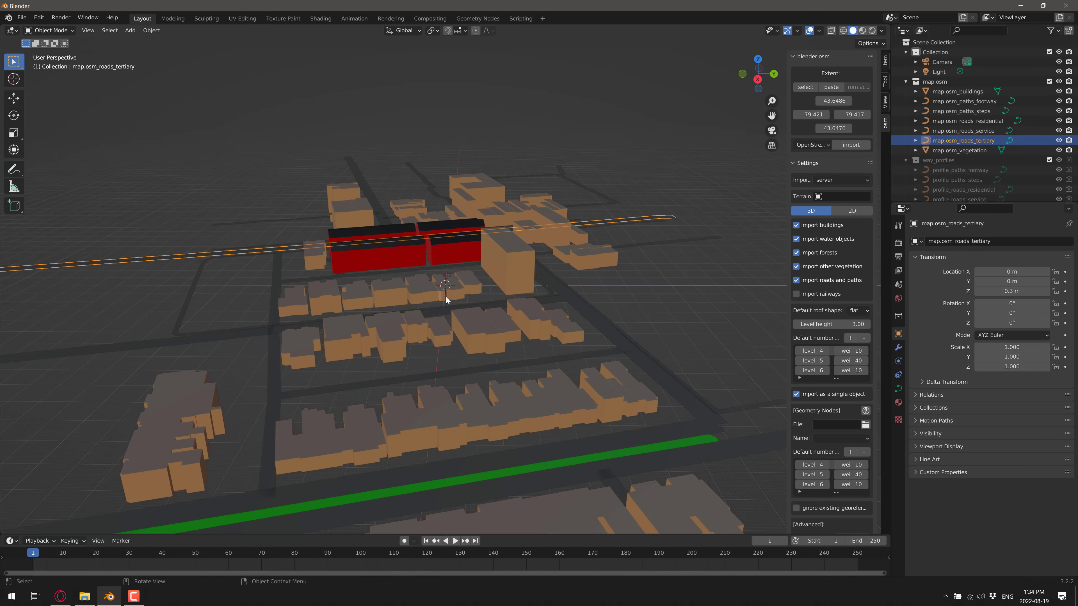
key("a")
mouse_move(460, 343)
middle_mouse_down()
mouse_move(576, 366)
mouse_move(628, 359)
mouse_move(462, 334)
middle_mouse_up()
scroll(827, 394, "down", 1)
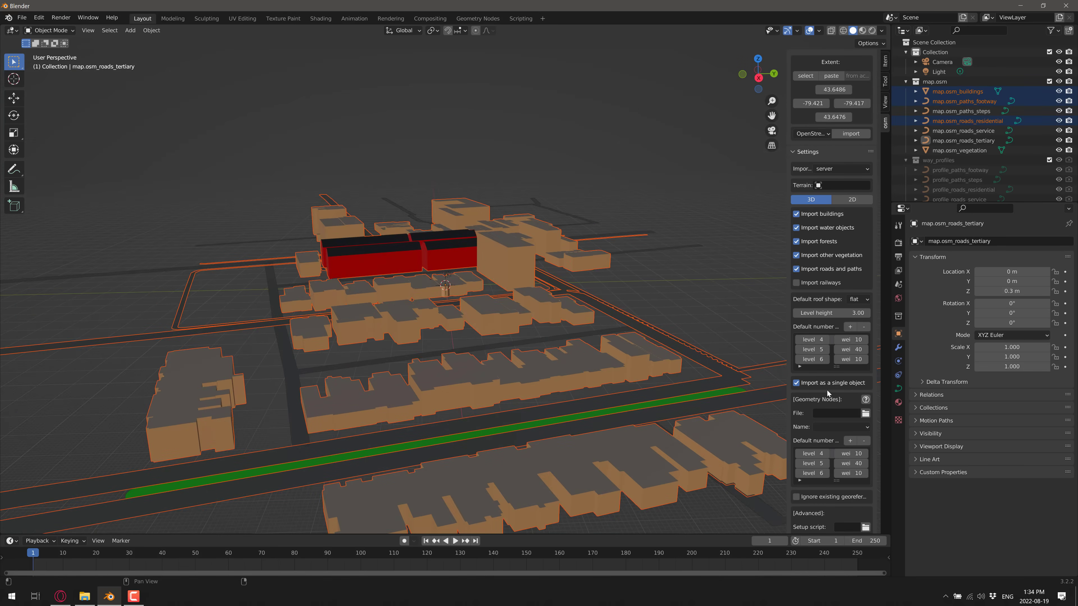
scroll(827, 394, "up", 2)
left_click(22, 18)
Start a new General scene without saving and delete its default cube
left_click(128, 276)
left_click(21, 18)
mouse_move(51, 28)
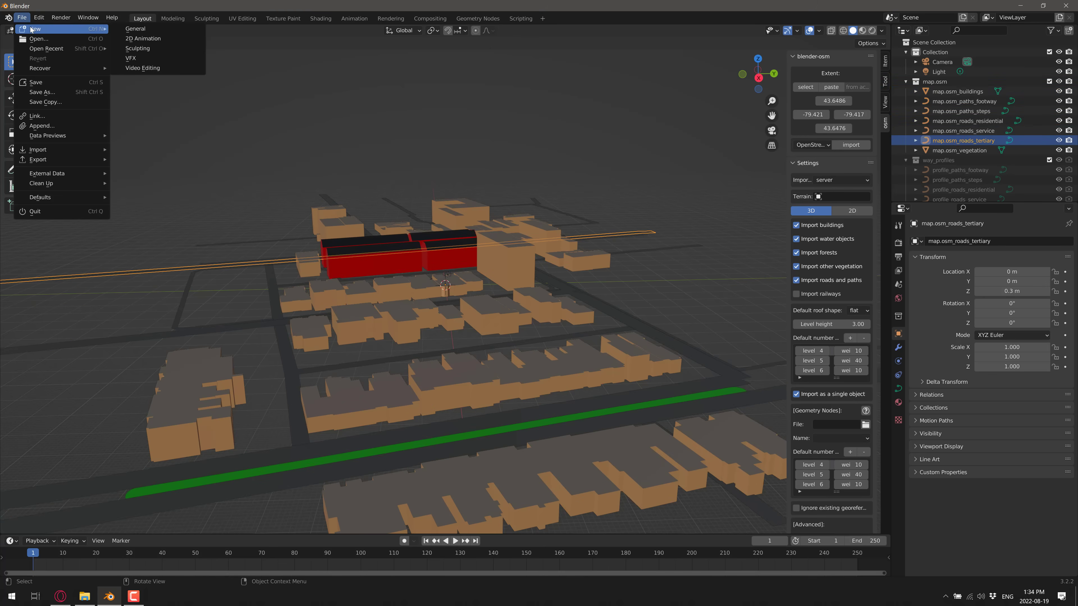
left_click(136, 29)
left_click(554, 316)
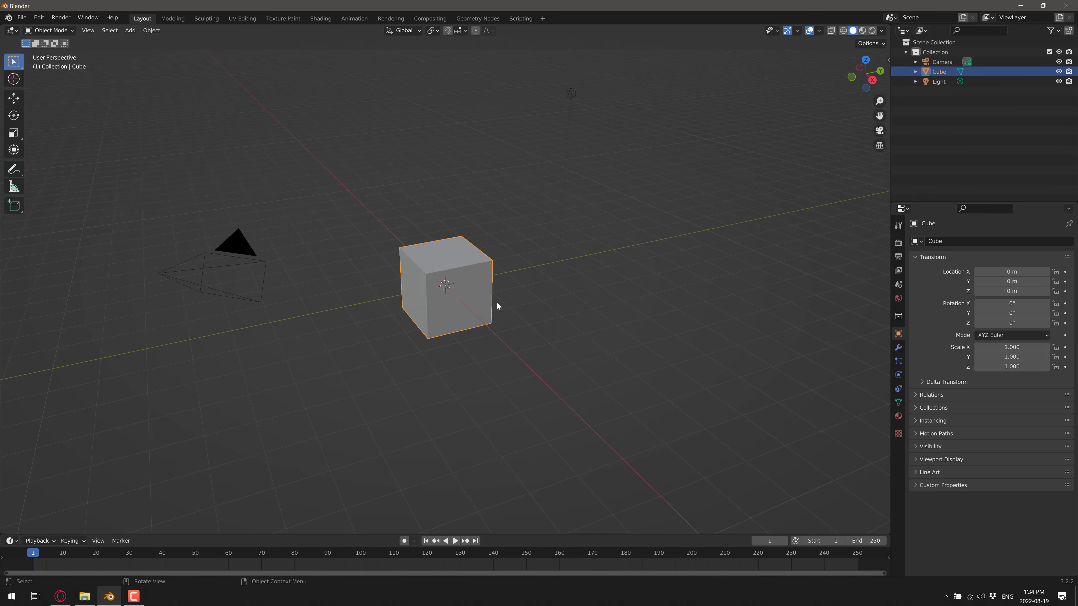
key("Delete")
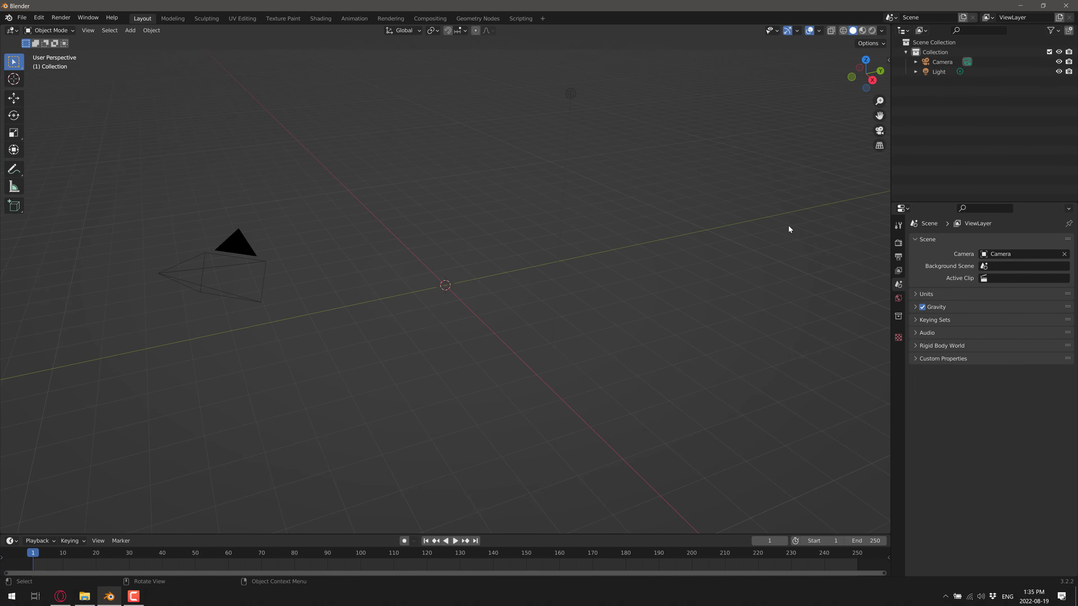
Set blender-osm to 2D import using the 'building' node group from buildify_1.0.blend
key("n")
left_click(884, 103)
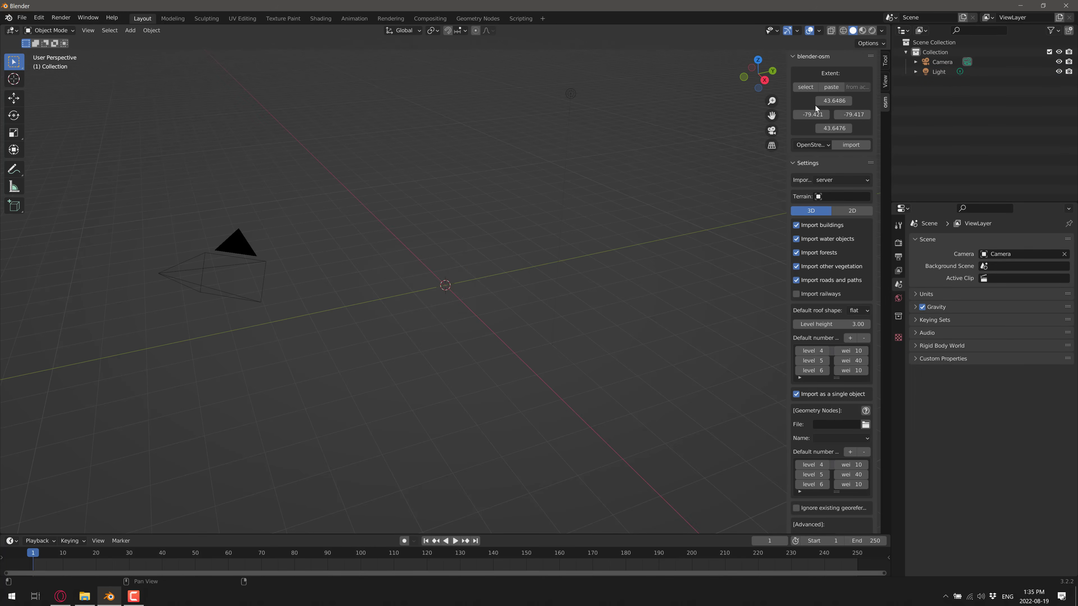
left_click(850, 211)
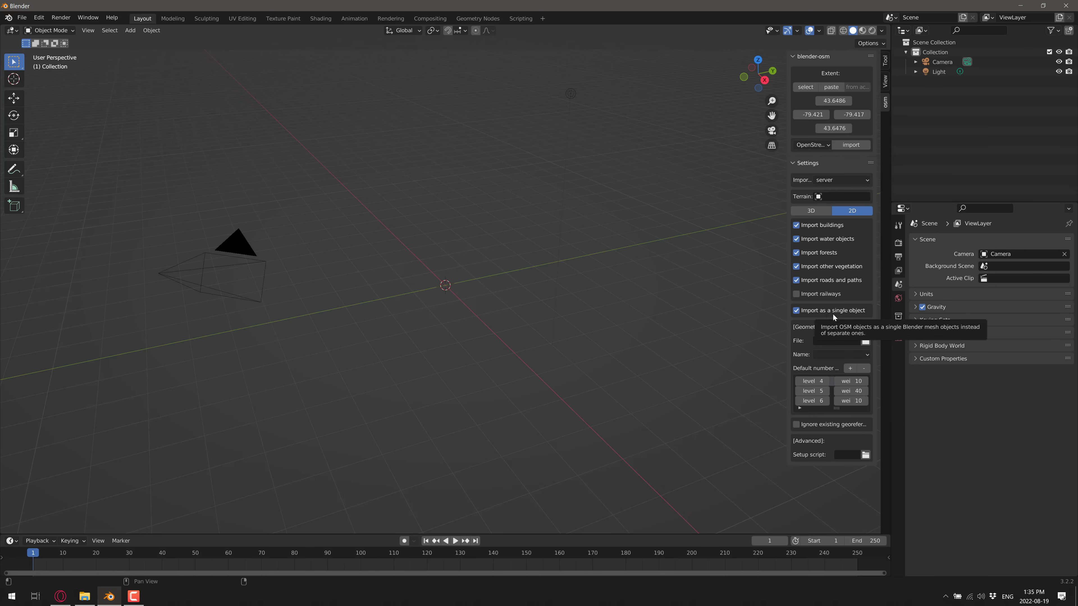
left_click(865, 341)
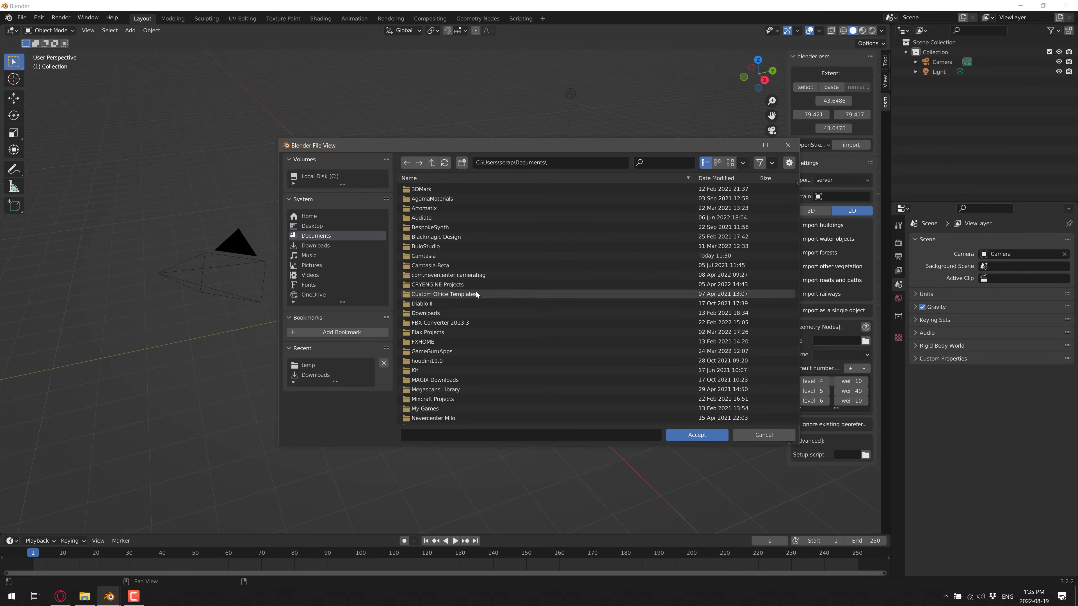
left_click(317, 246)
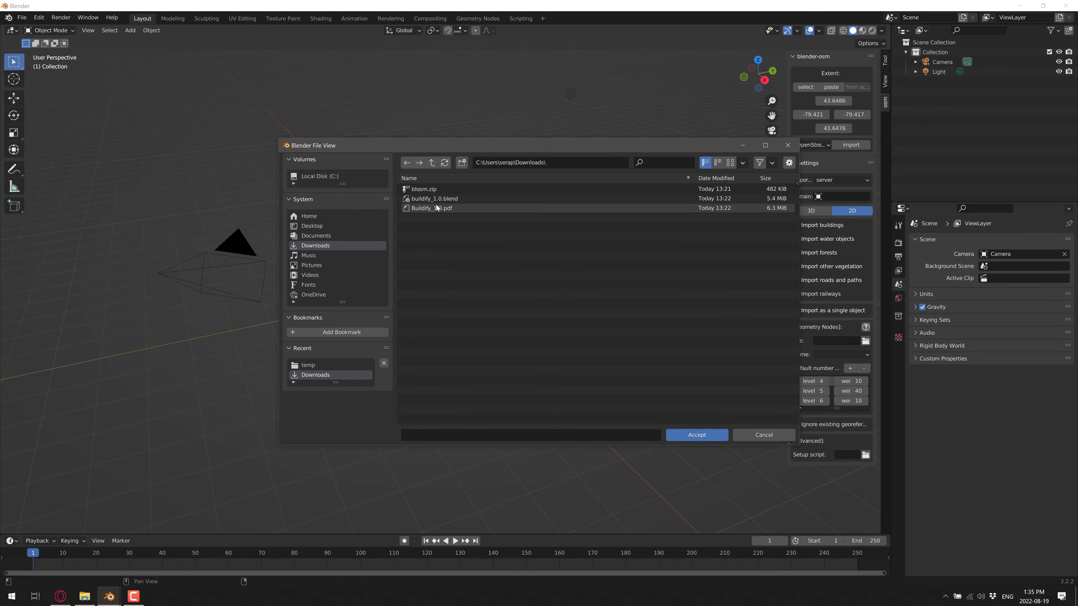
left_click(432, 200)
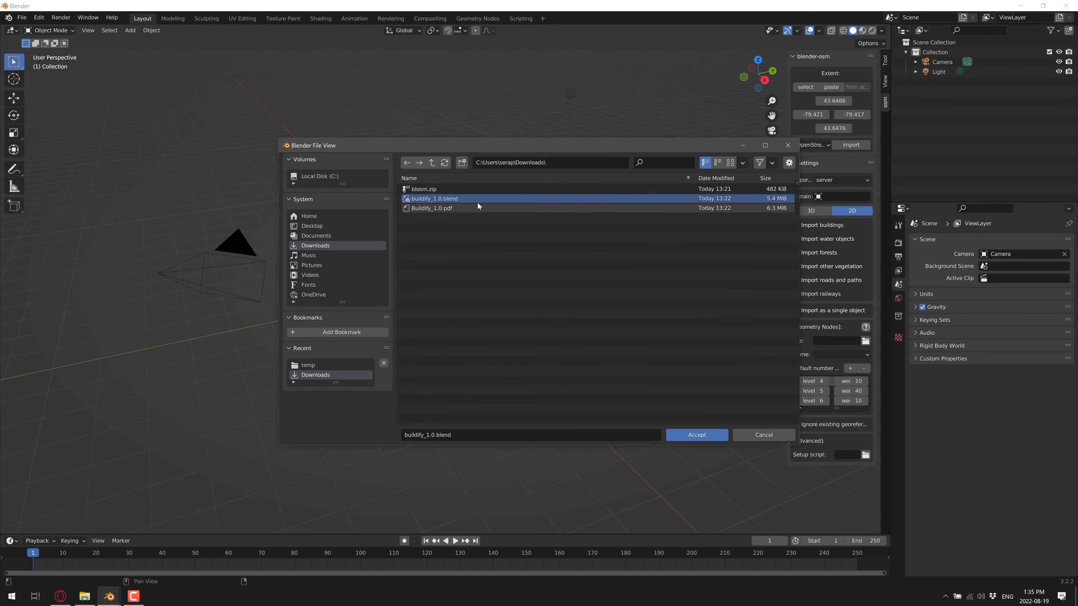
left_click(698, 436)
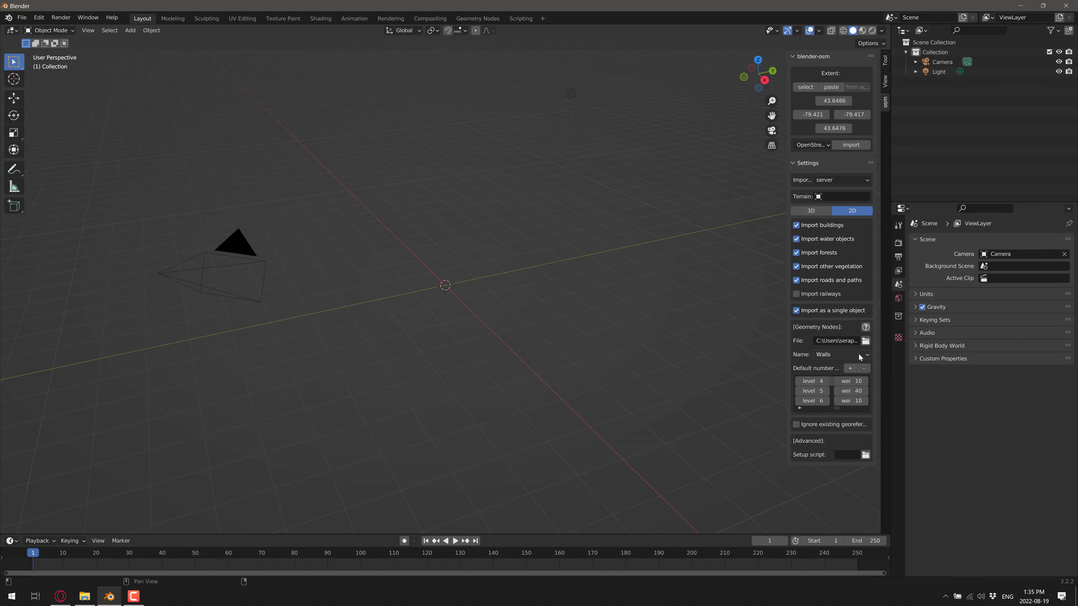
left_click(866, 354)
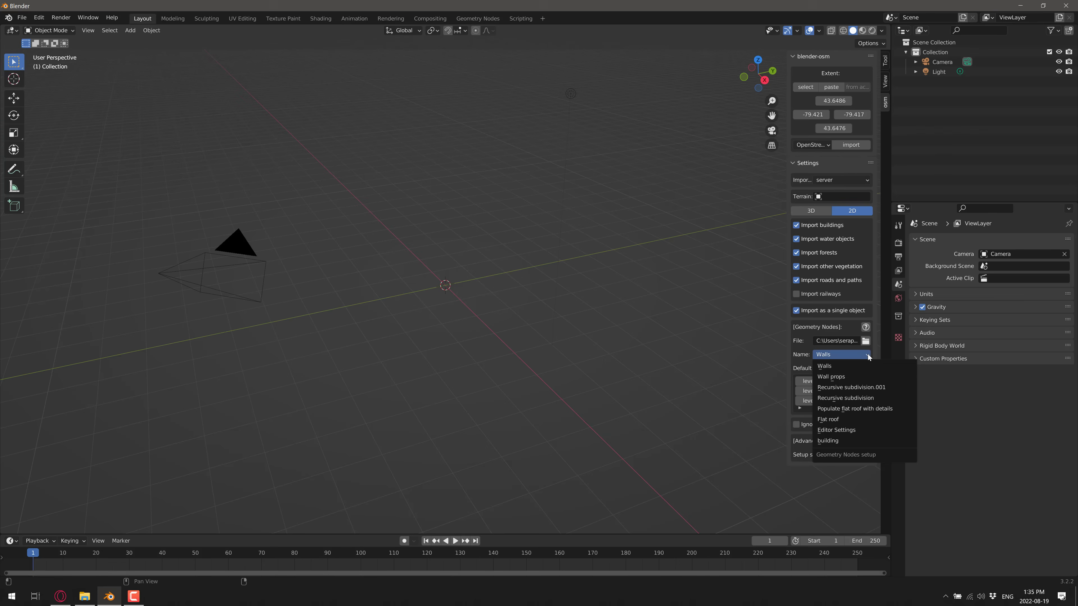
left_click(831, 441)
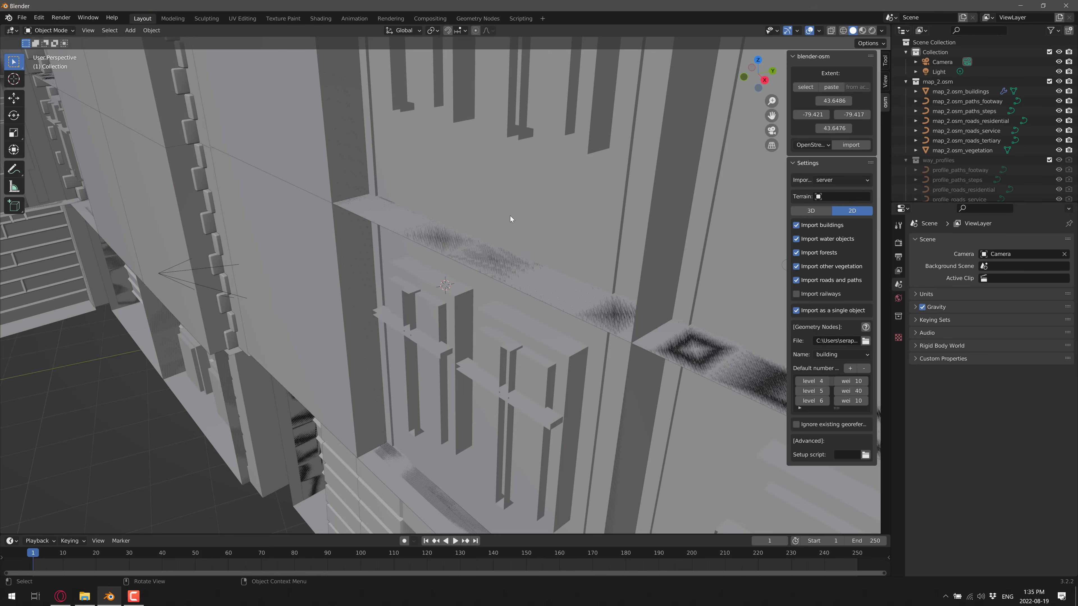
scroll(493, 243, "down", 10)
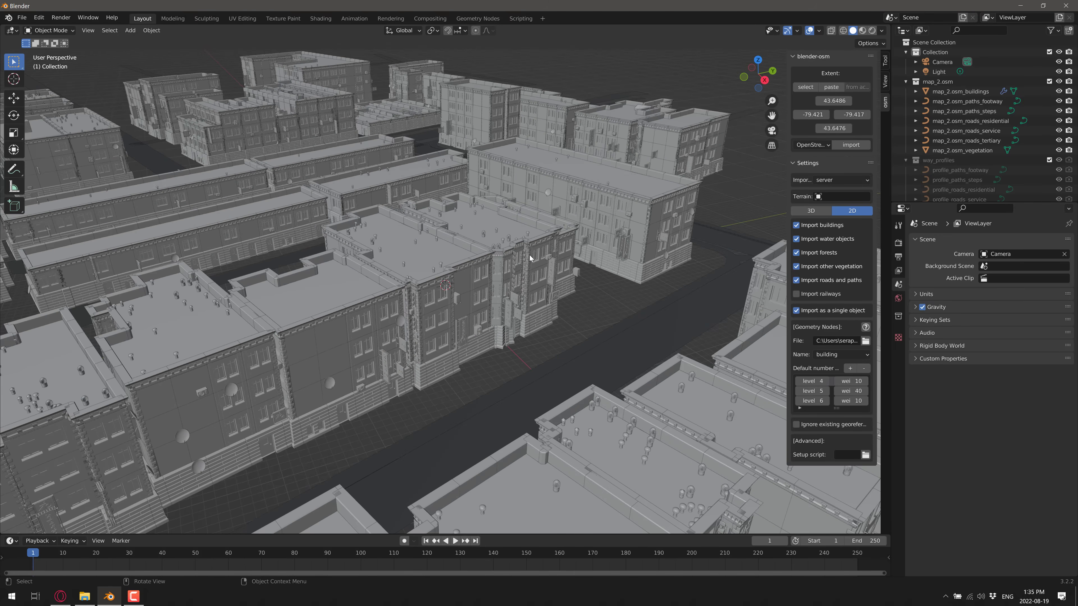
middle_click_drag(531, 263, 459, 314)
scroll(444, 313, "down", 3)
In Opera, browse the Modular desert kit 1.0 product page on the creator's Gumroad store
key("alt+Tab")
key("alt+Tab")
key("alt+Tab")
key("alt+Tab")
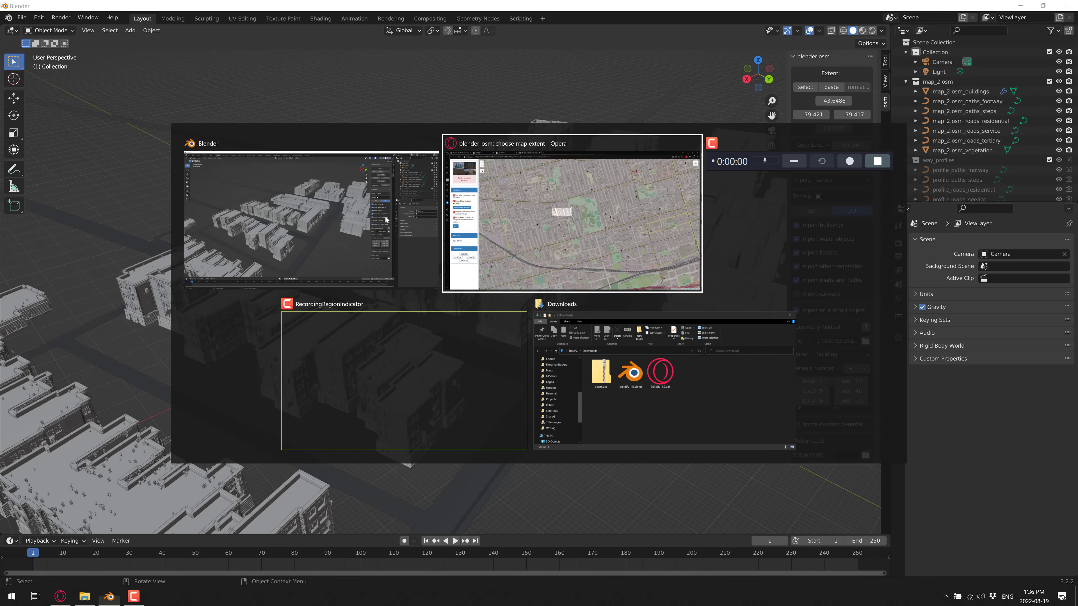
key("alt+Tab")
key("alt+Tab")
left_click(259, 8)
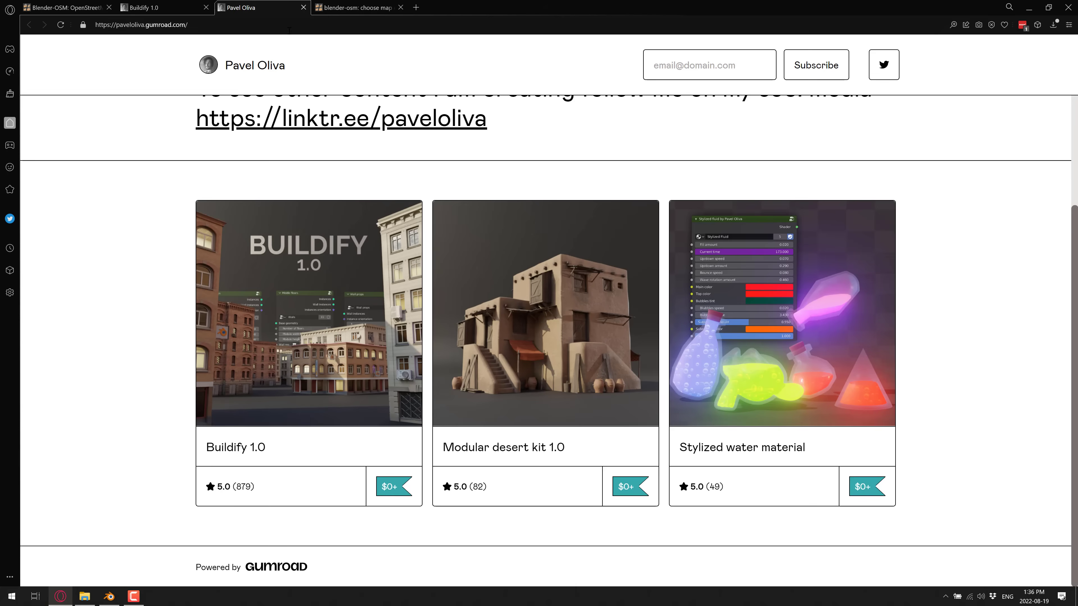
left_click(577, 351)
scroll(499, 316, "down", 5)
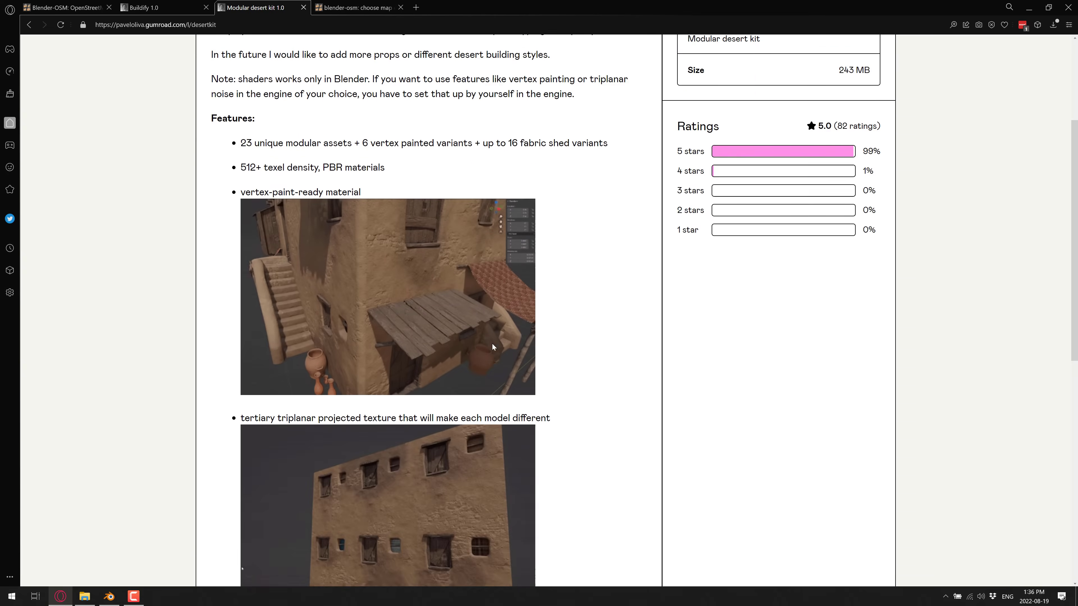
scroll(404, 353, "down", 3)
scroll(404, 427, "down", 2)
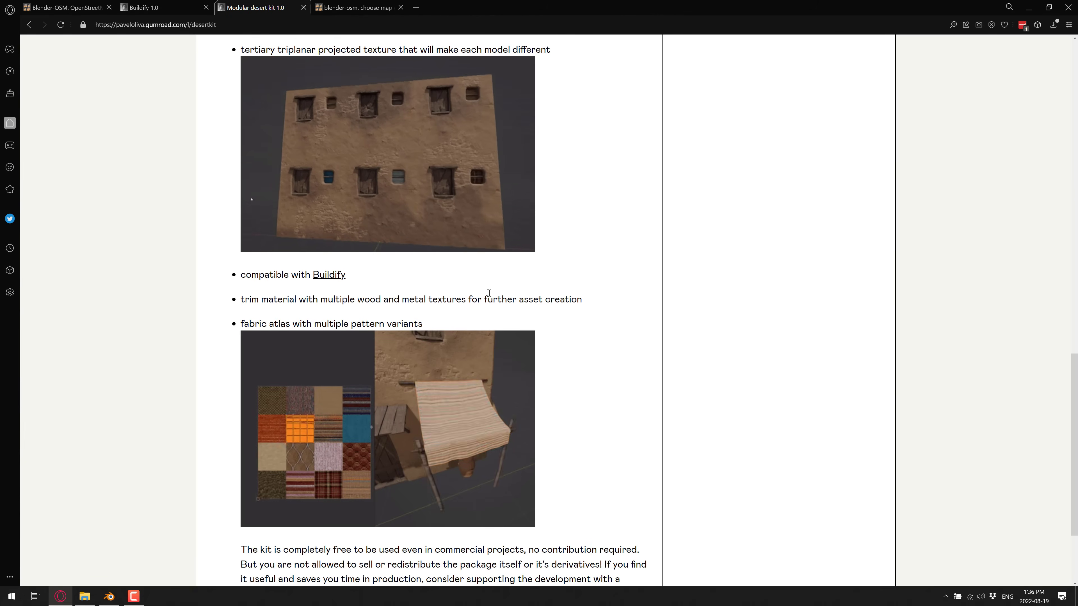
scroll(446, 333, "up", 15)
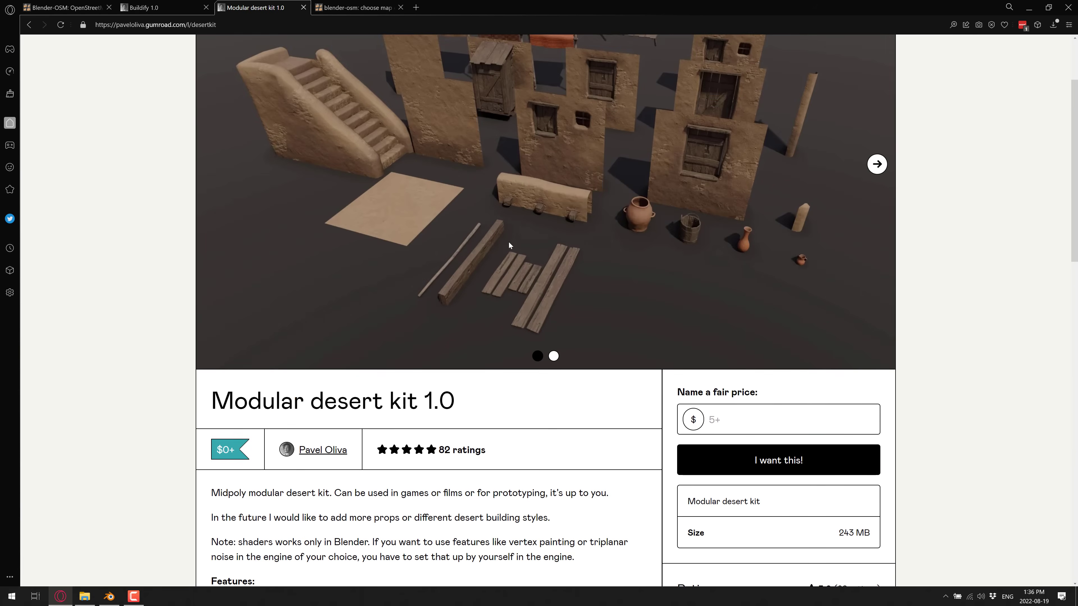
scroll(509, 241, "up", 3)
Scroll through the Buildify 1.0 product page, then return to Blender
left_click(151, 7)
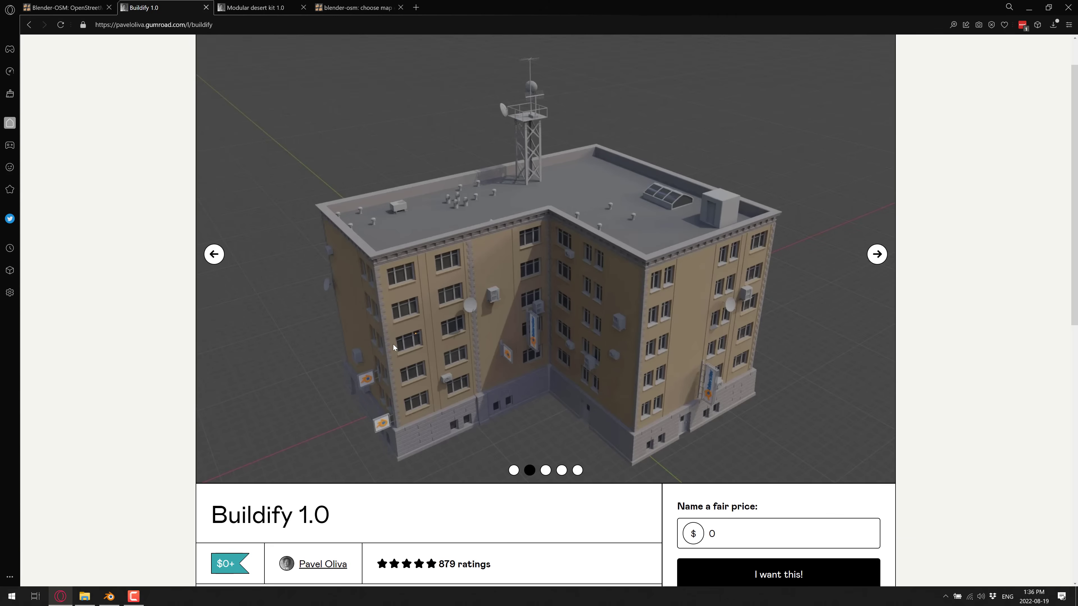
scroll(546, 390, "down", 5)
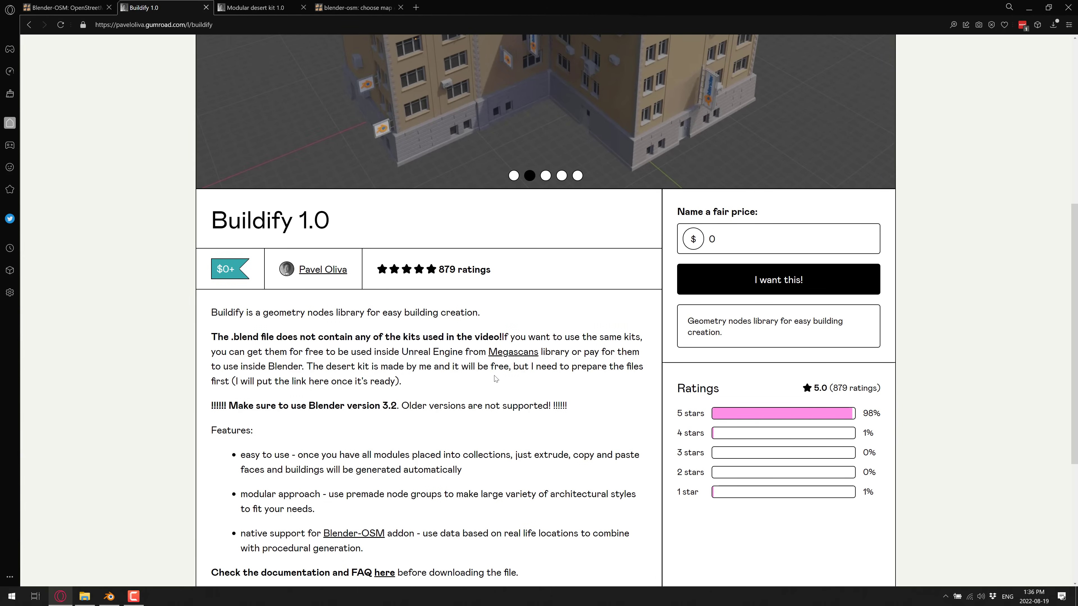
key("alt+Tab")
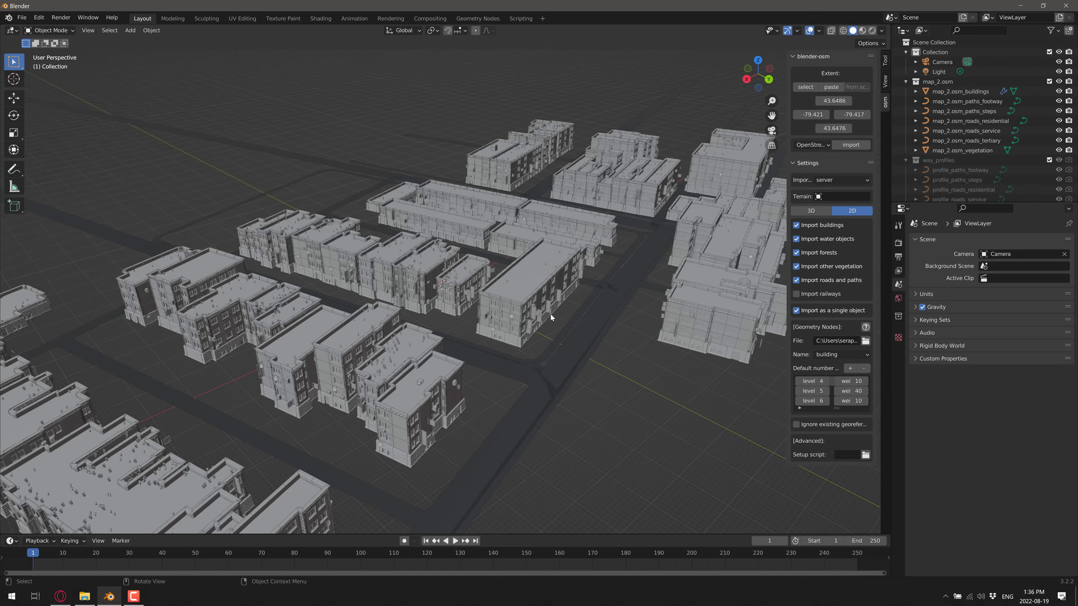
Show the city in Material Preview and bring up map_2.osm_buildings' modifier settings
left_click(862, 31)
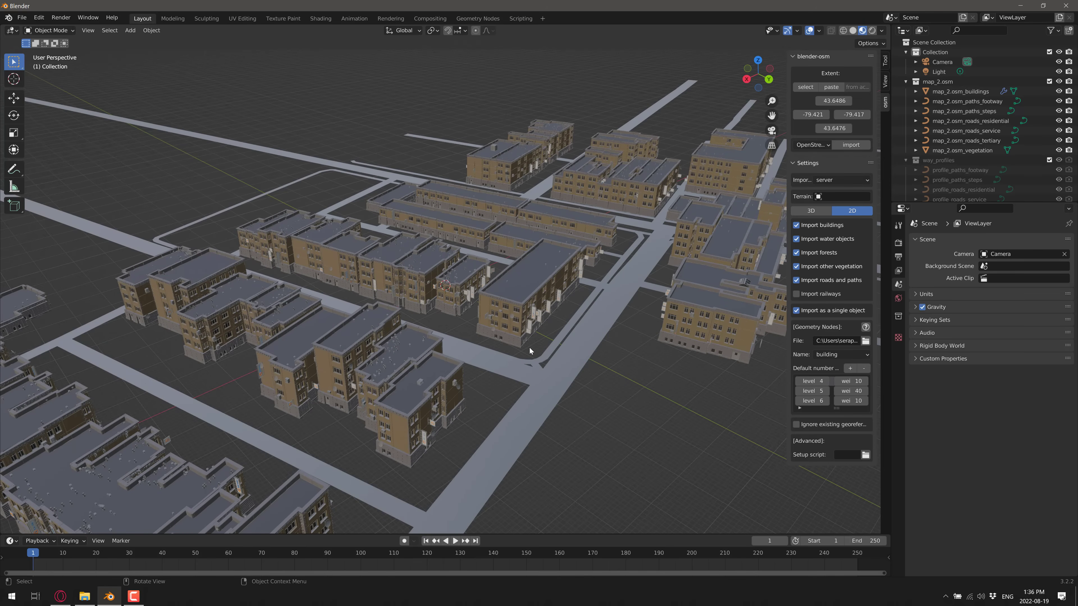
left_click(540, 302)
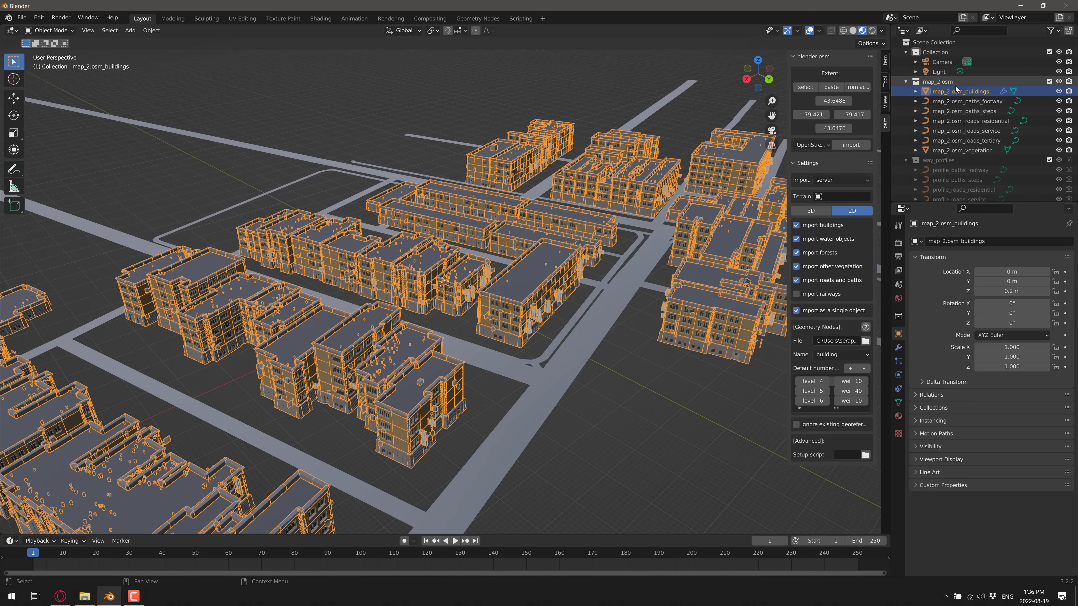
left_click(898, 348)
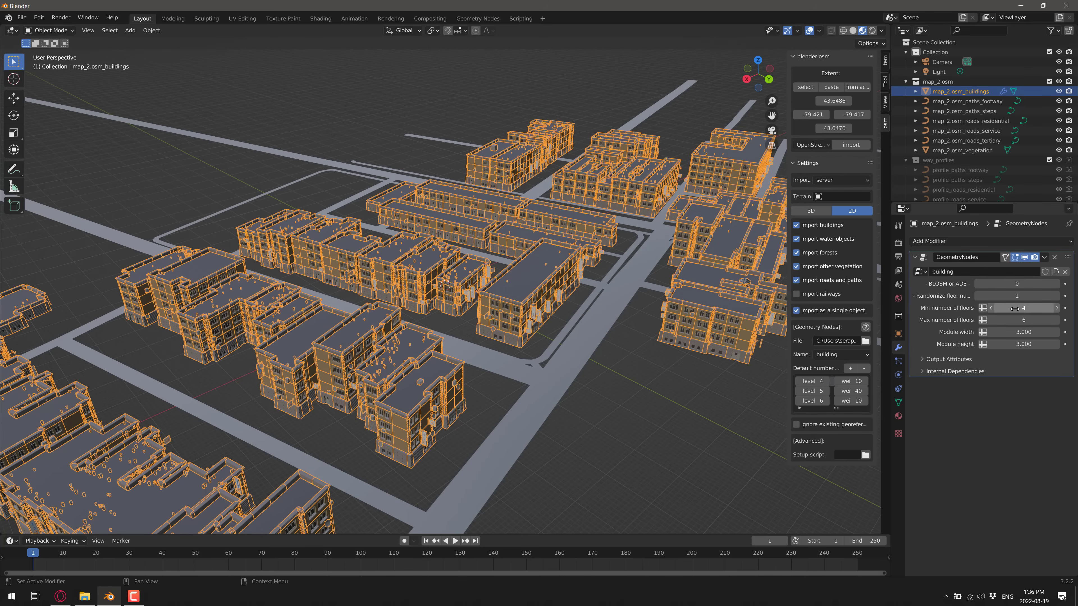
Set the buildings to minimum 2 and maximum 20 floors with BLOSM or ADE at 1
left_click(1058, 322)
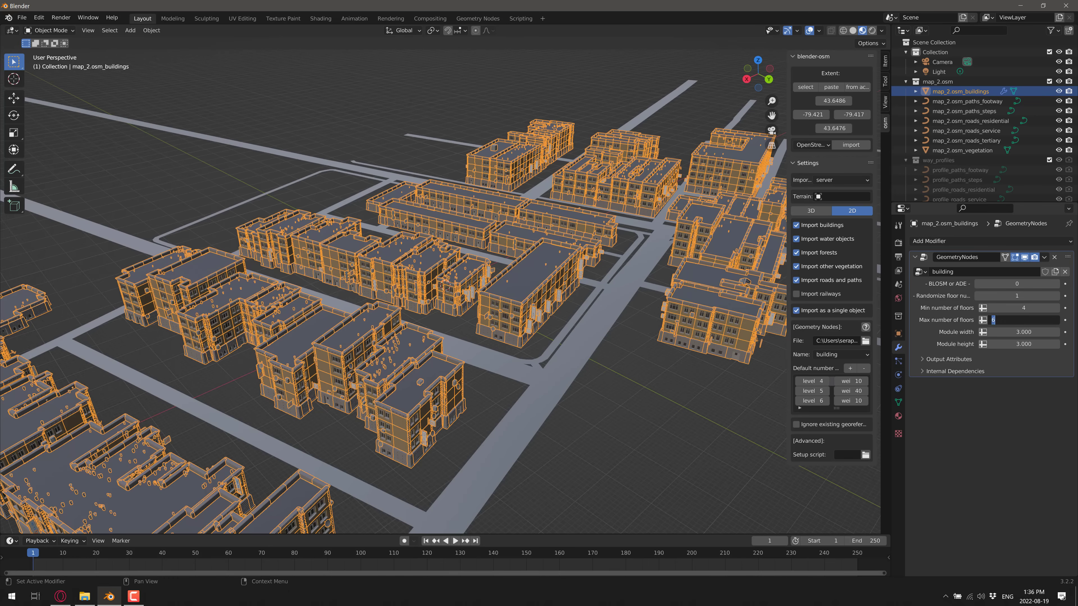
type("10")
key("Return")
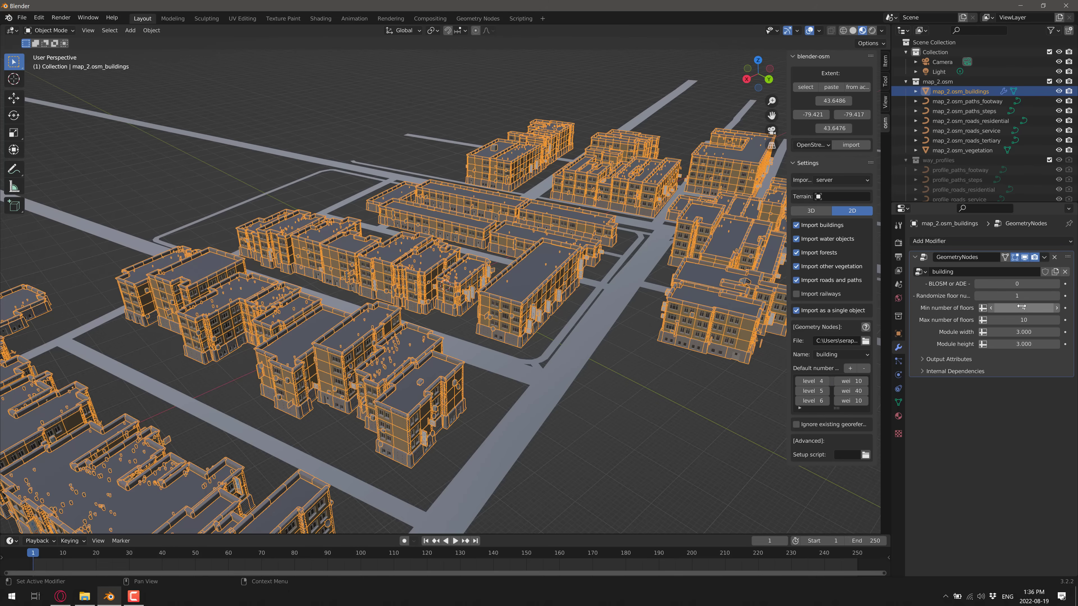
left_click(1044, 308)
type("2")
key("Return")
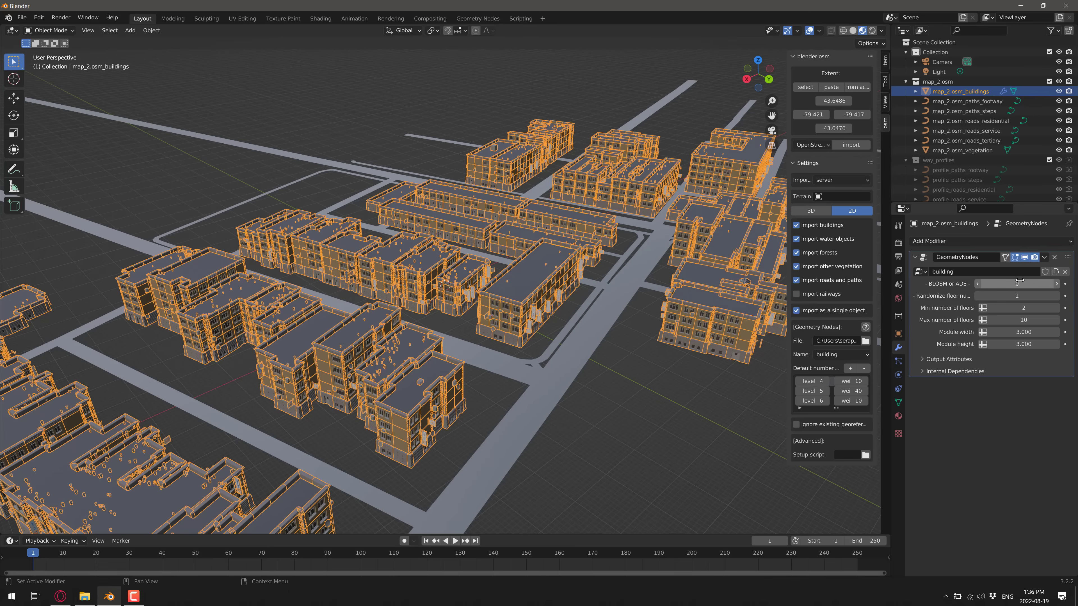
left_click(1056, 283)
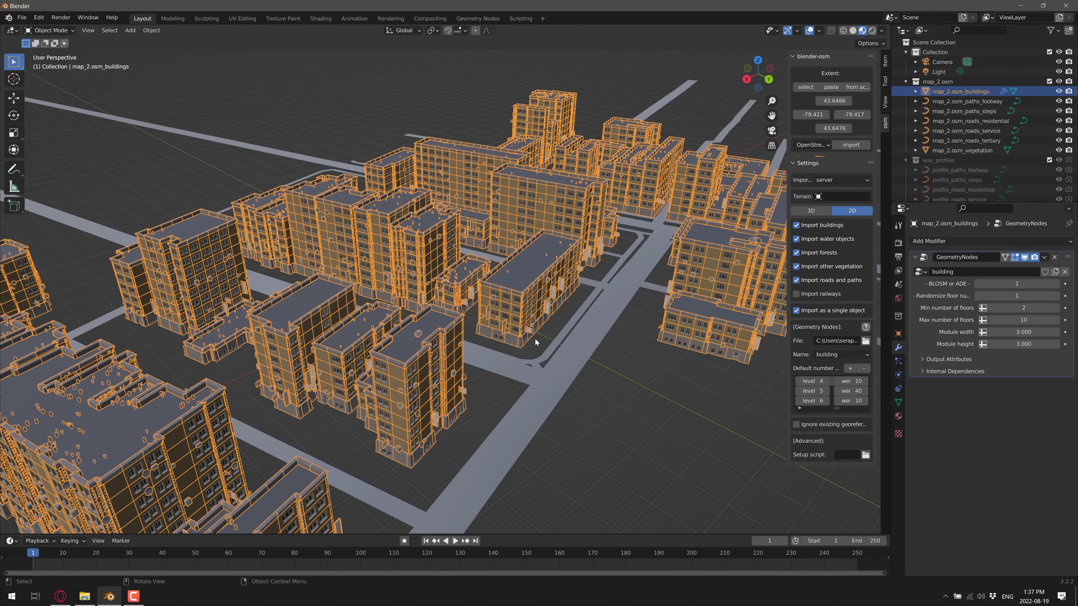
middle_click_drag(489, 331, 508, 361)
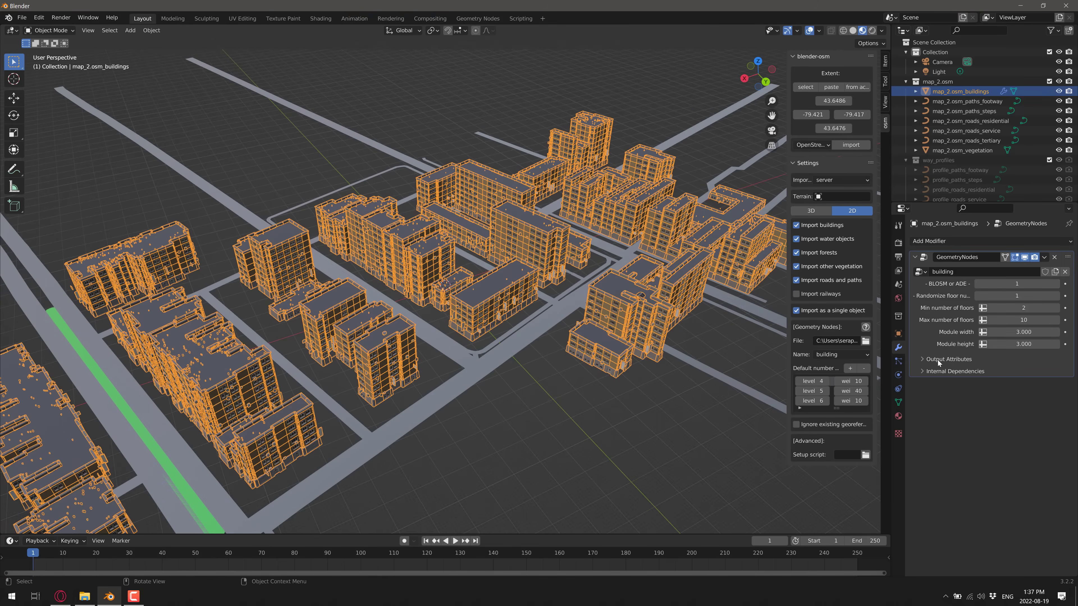
left_click_drag(1022, 319, 1054, 320)
middle_click_drag(607, 311, 572, 351)
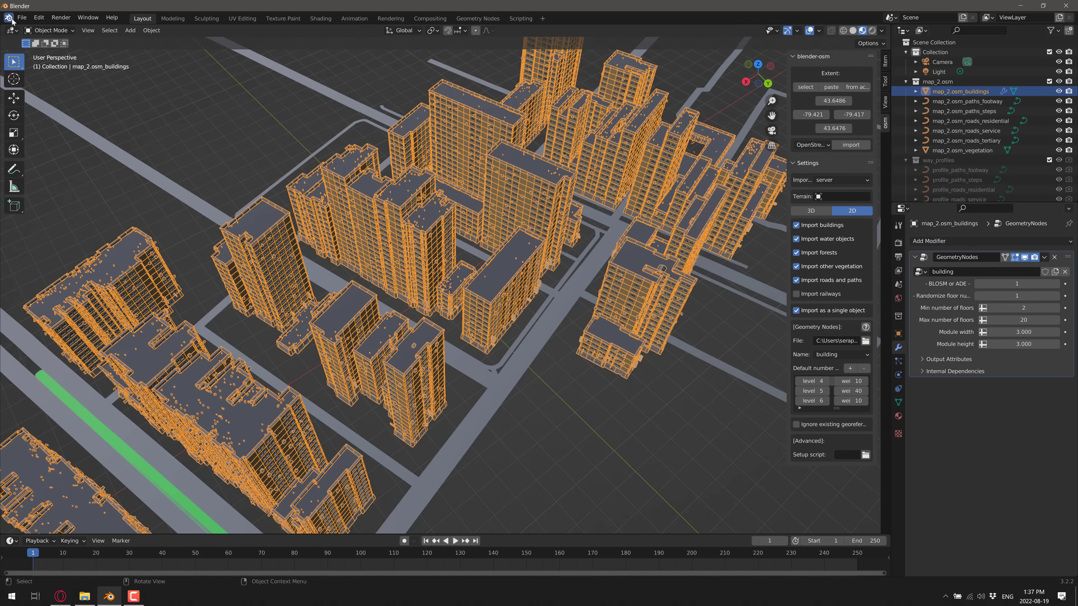
Open buildify_1.0.blend from Downloads, discarding the unsaved city scene
left_click(21, 18)
mouse_move(34, 31)
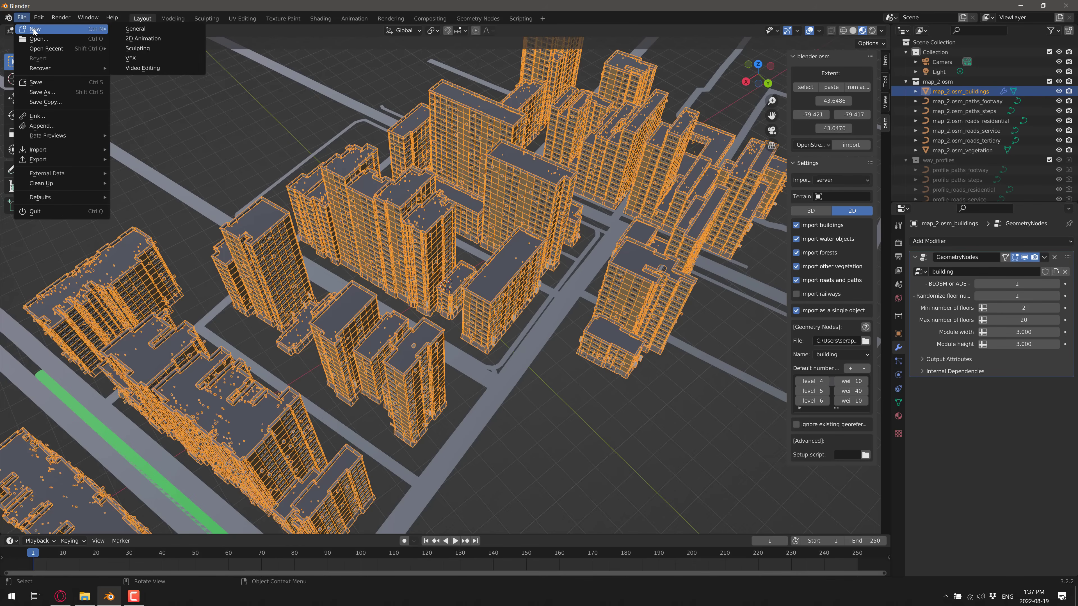
left_click(61, 46)
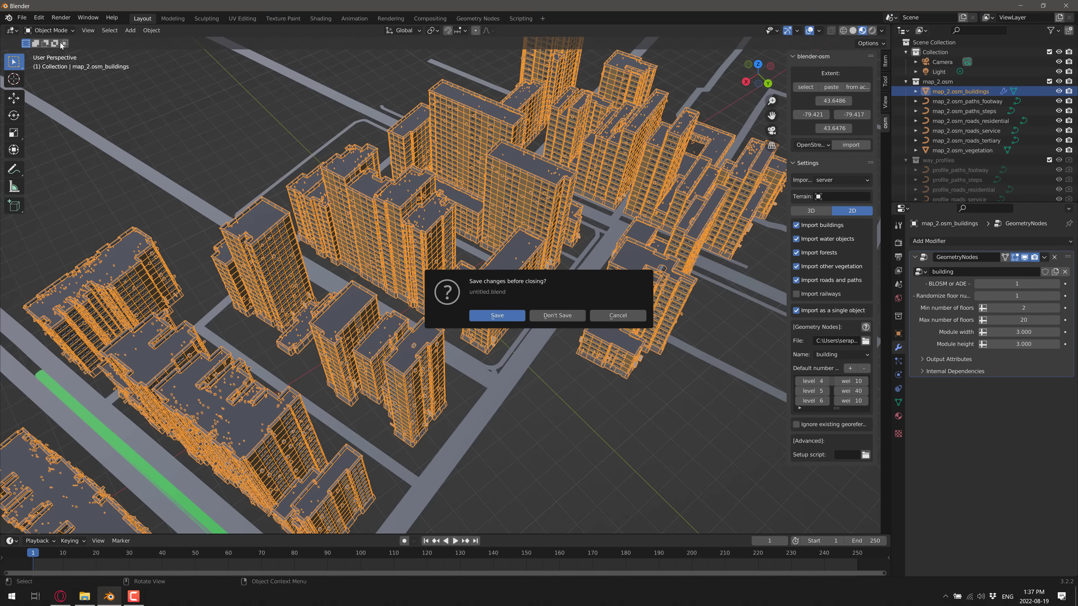
left_click(561, 318)
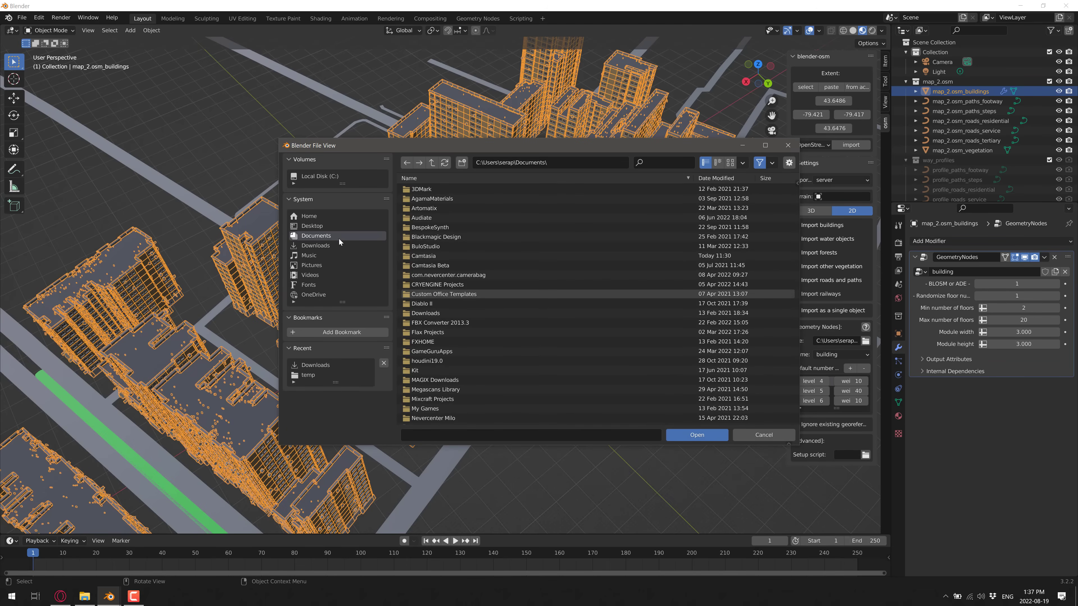
left_click(328, 244)
left_click(429, 190)
left_click(700, 434)
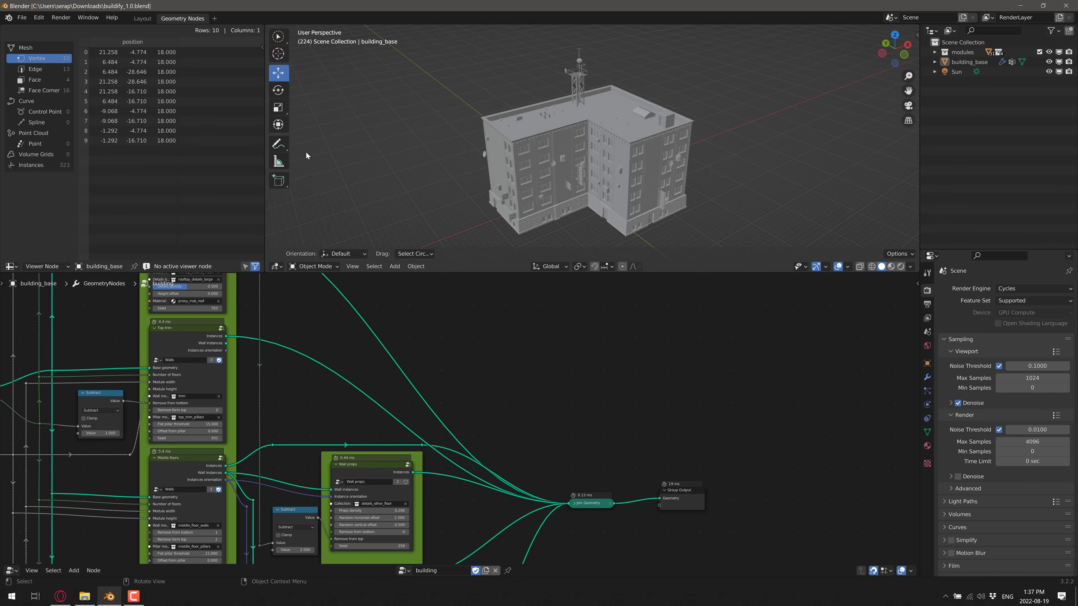
Inspect the building's node tree (Flat roof, Middle floors, Wall props) and the modules collection
middle_click_drag(571, 186, 647, 242)
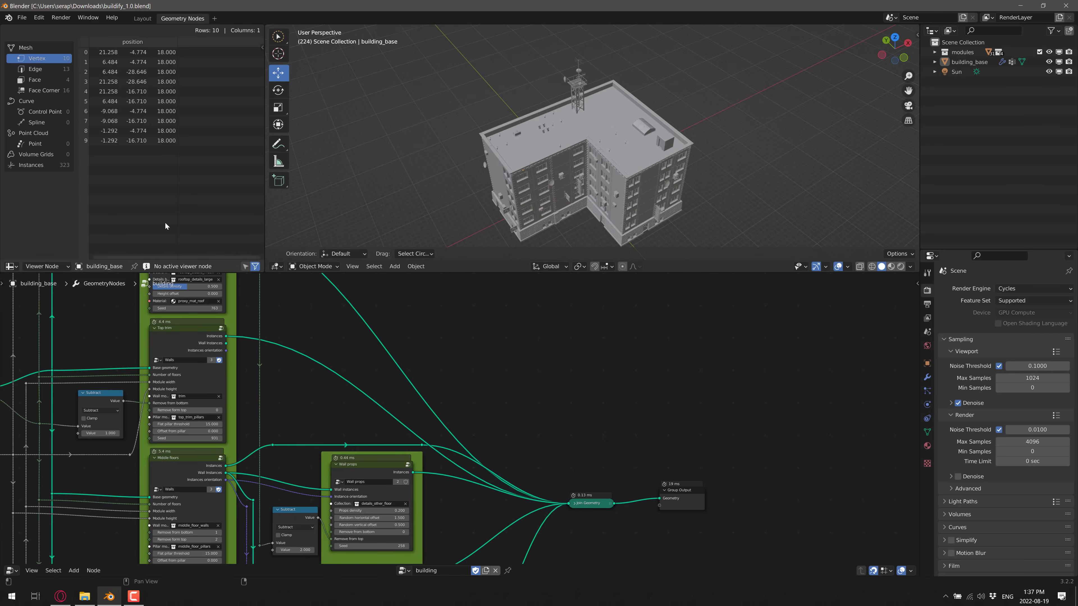
middle_click_drag(279, 315, 546, 389)
scroll(546, 389, "up", 2)
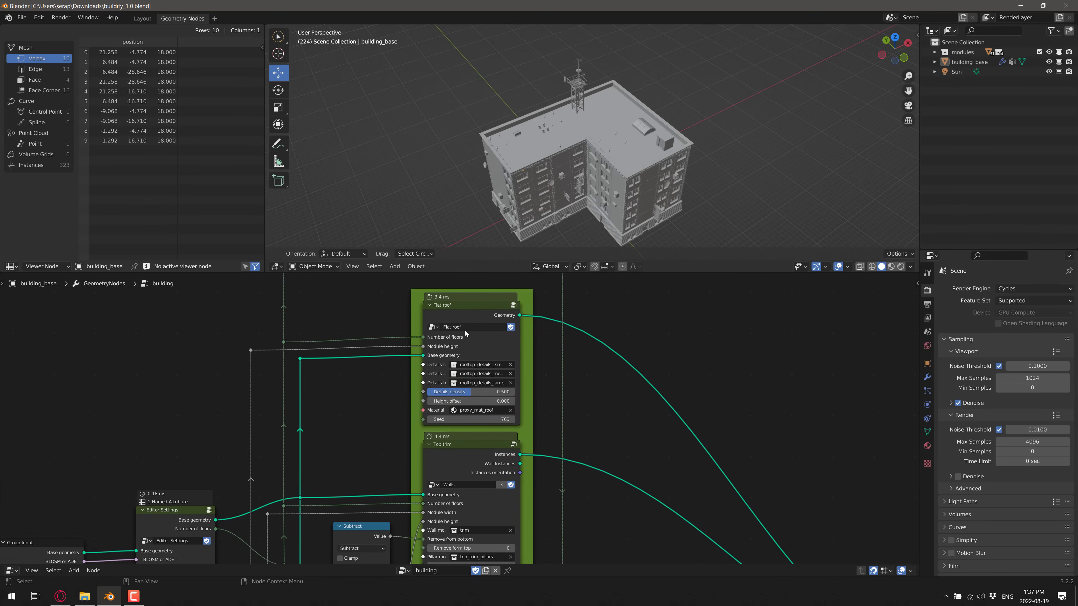
middle_click_drag(517, 390, 507, 346)
scroll(455, 428, "down", 5, "shift")
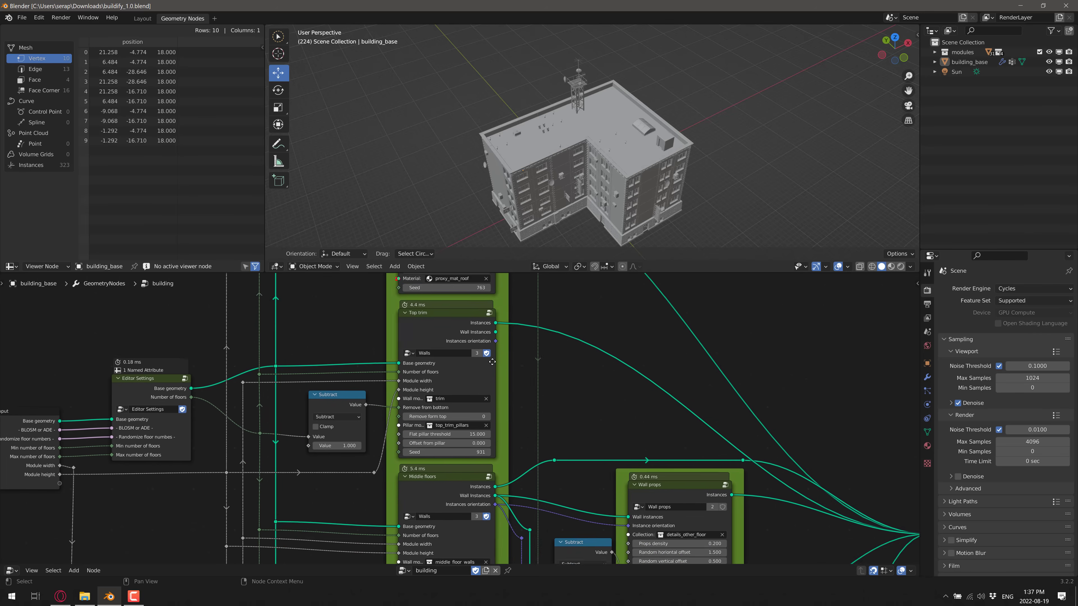
scroll(447, 466, "down", 6, "shift")
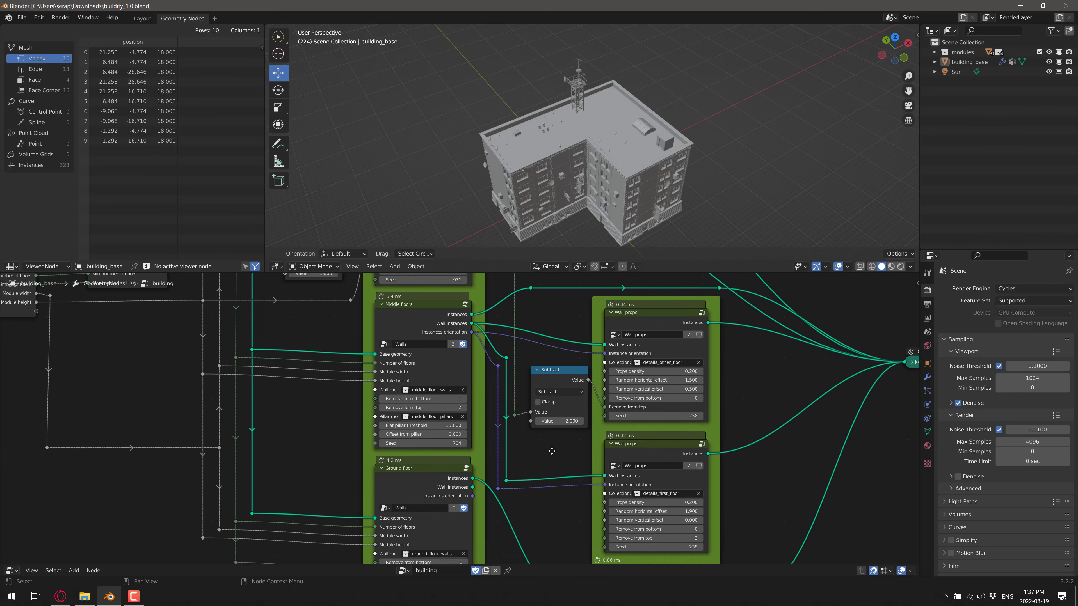
middle_click_drag(525, 366, 452, 463)
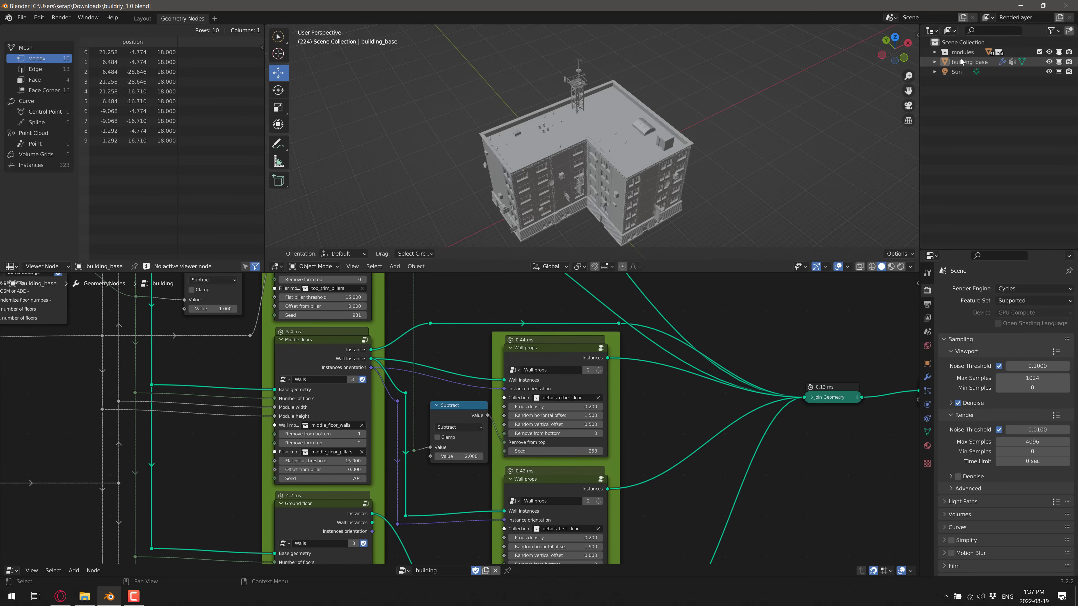
left_click(932, 52)
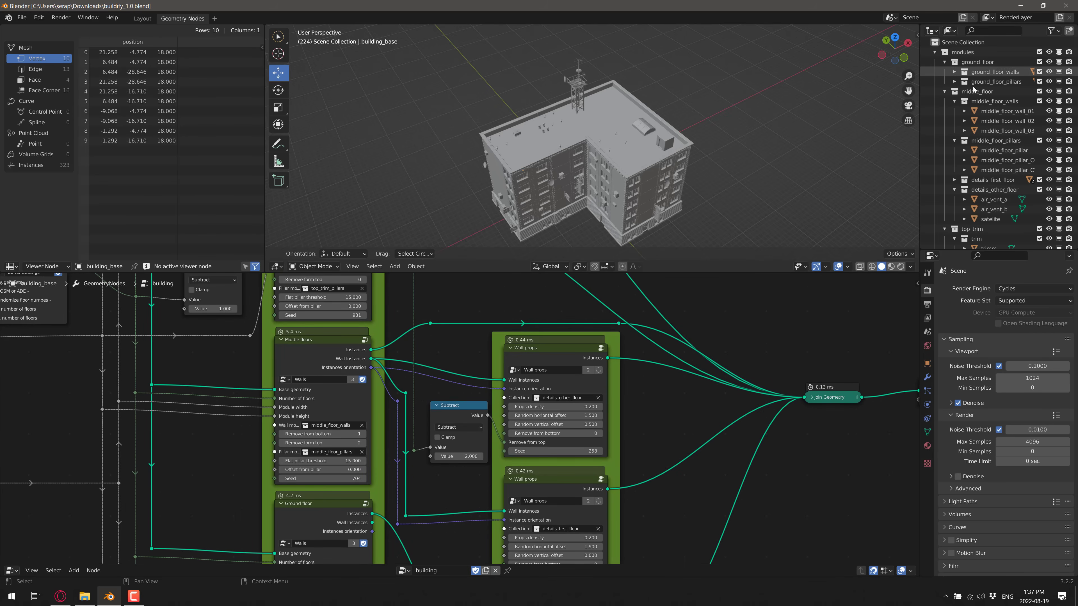
scroll(988, 233, "down", 4)
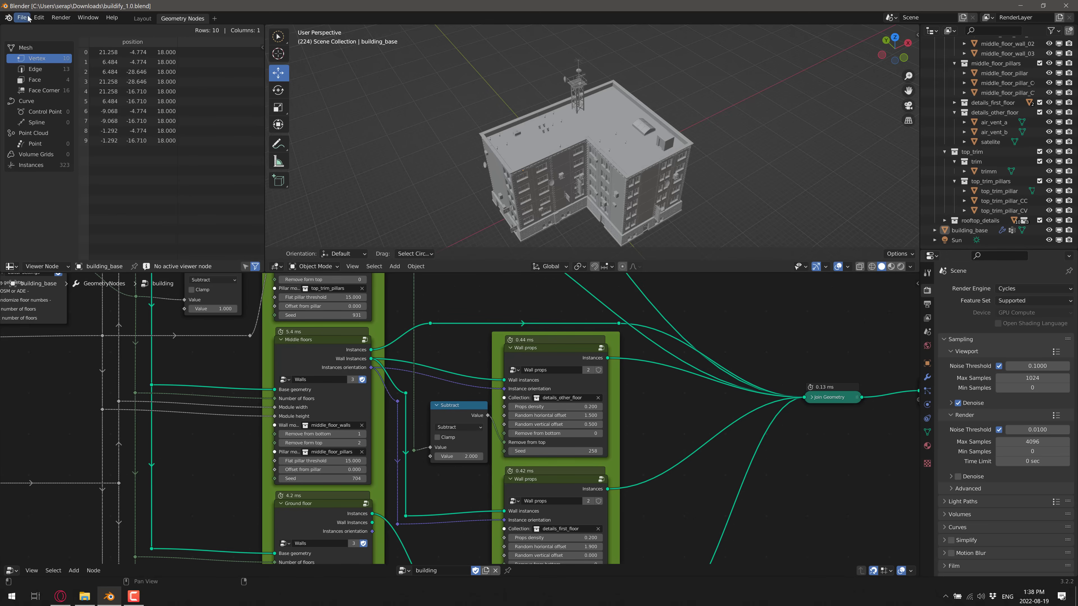
middle_click_drag(711, 168, 582, 155, "shift")
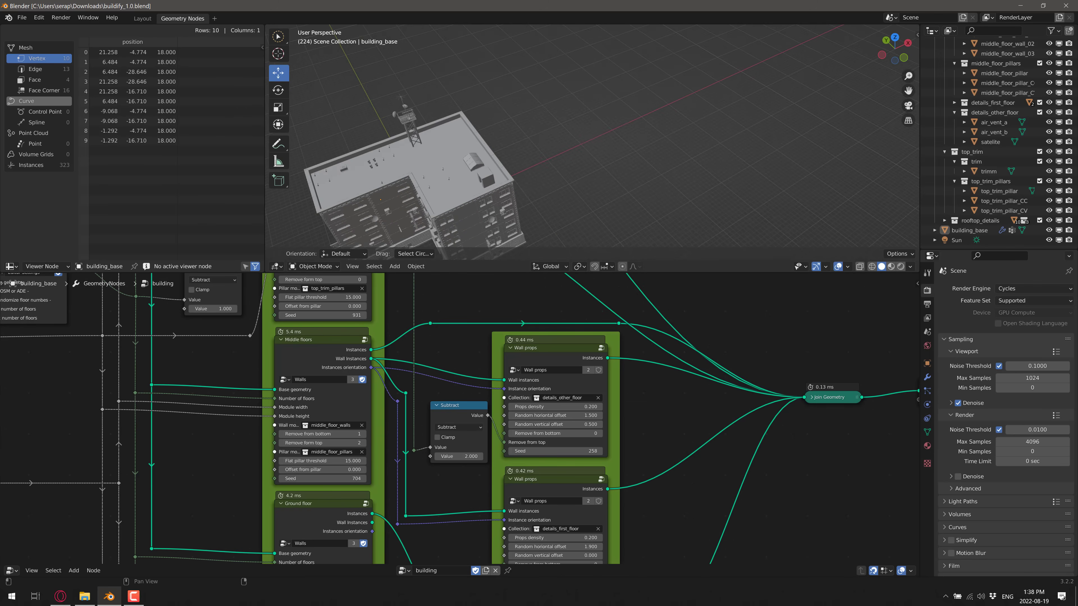
Reopen buildify_1.0.blend with Load UI unchecked
key("ctrl+o")
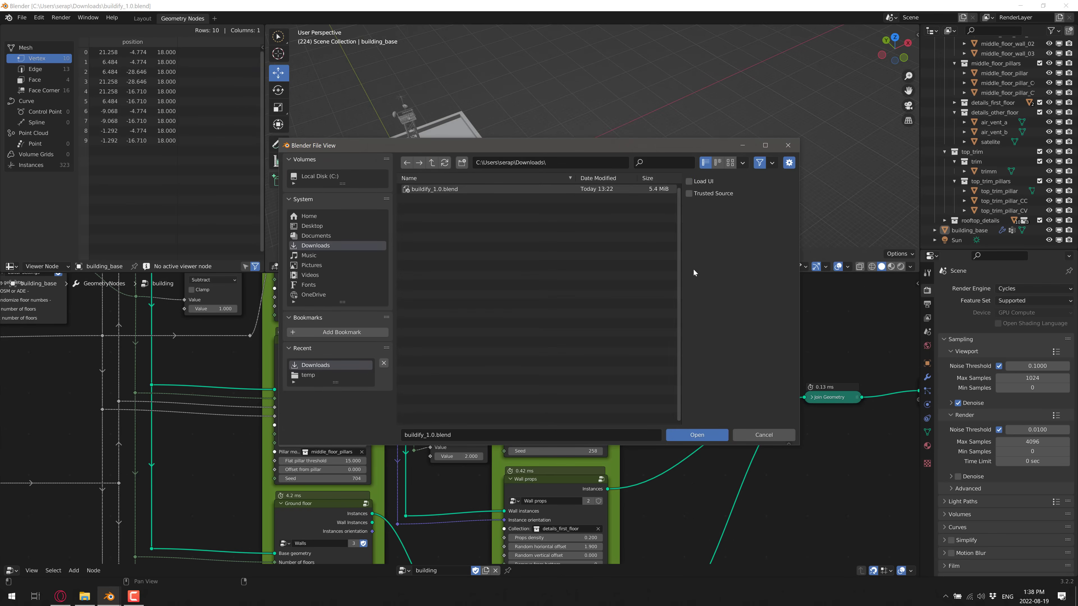
left_click(700, 435)
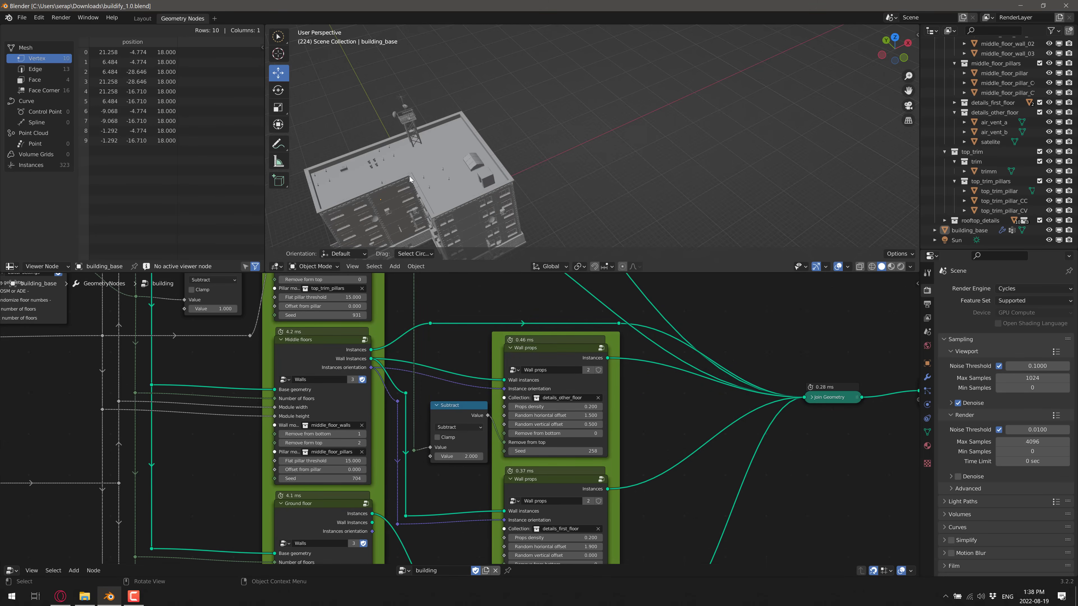
left_click(19, 18)
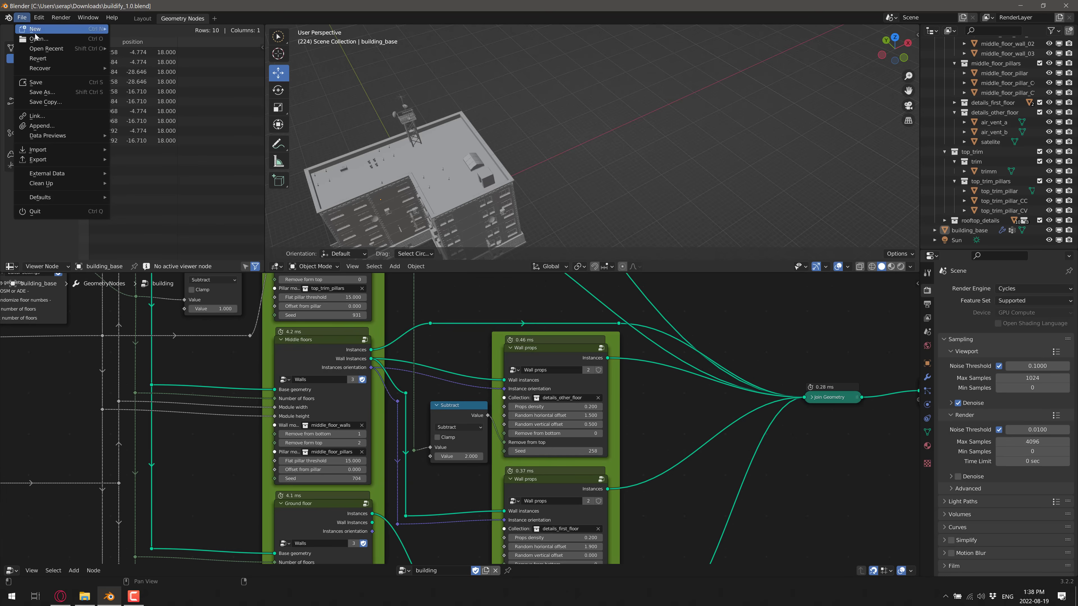
left_click(34, 36)
left_click(477, 188)
left_click(788, 165)
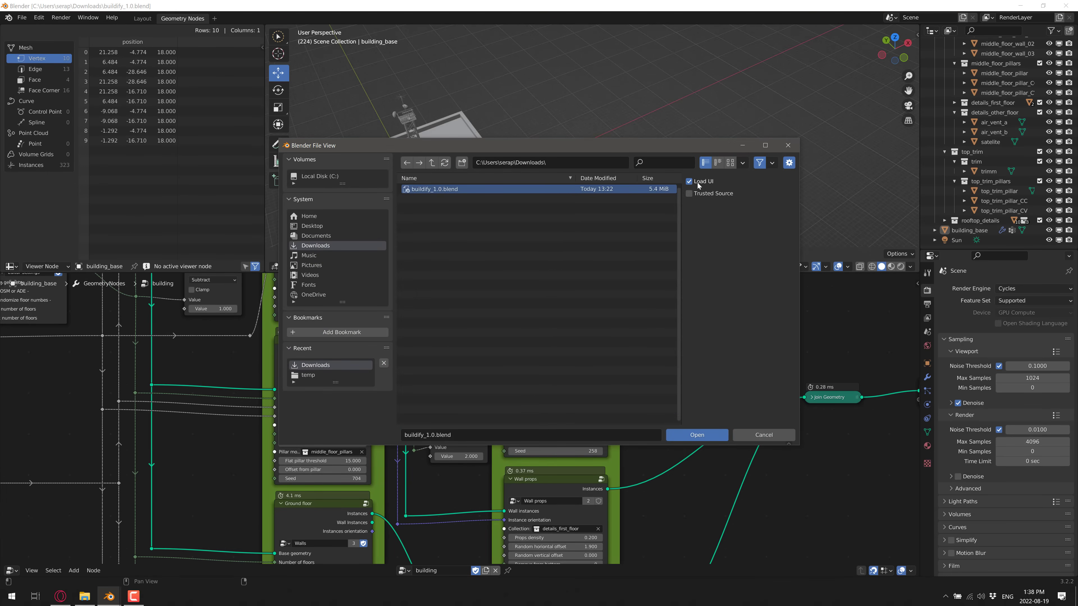
left_click(688, 182)
left_click(699, 435)
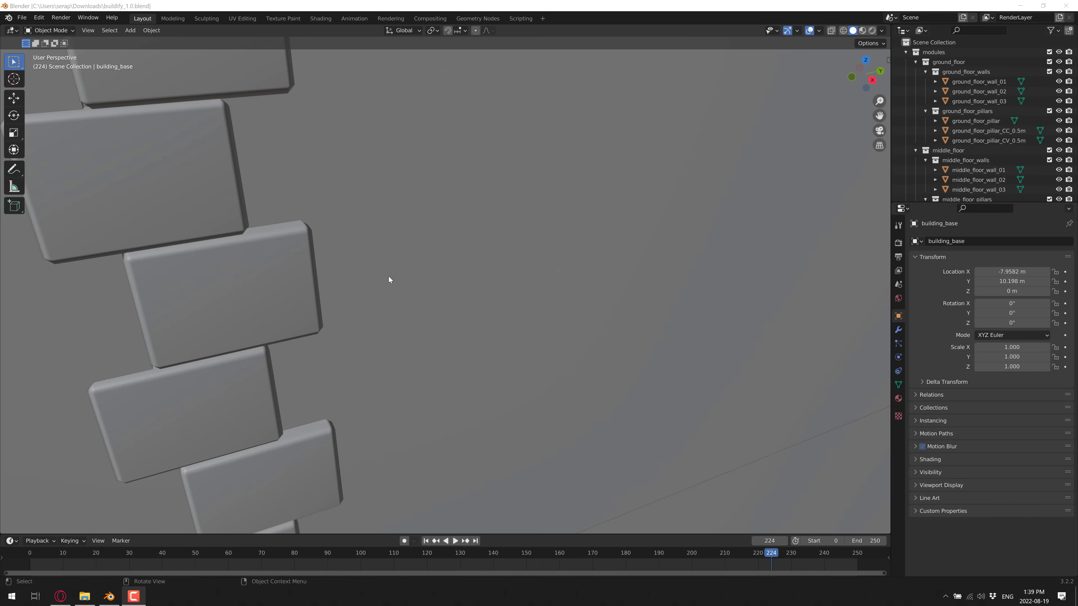
Select the building_base object and show its modifier settings
scroll(389, 279, "down", 8)
scroll(422, 300, "up", 2)
middle_click_drag(423, 300, 552, 219)
left_click(552, 217)
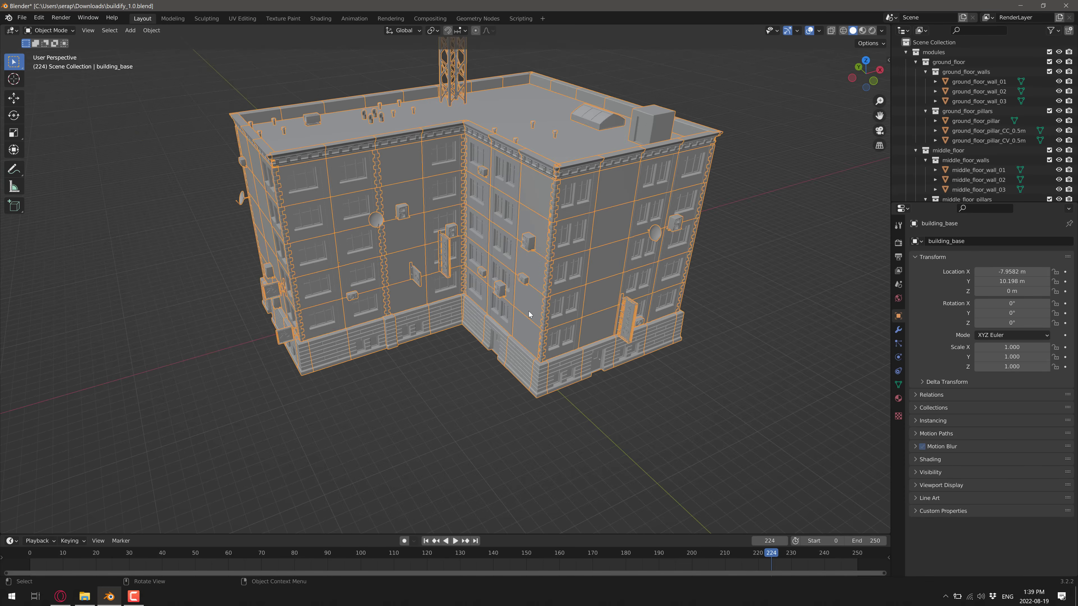
left_click(898, 330)
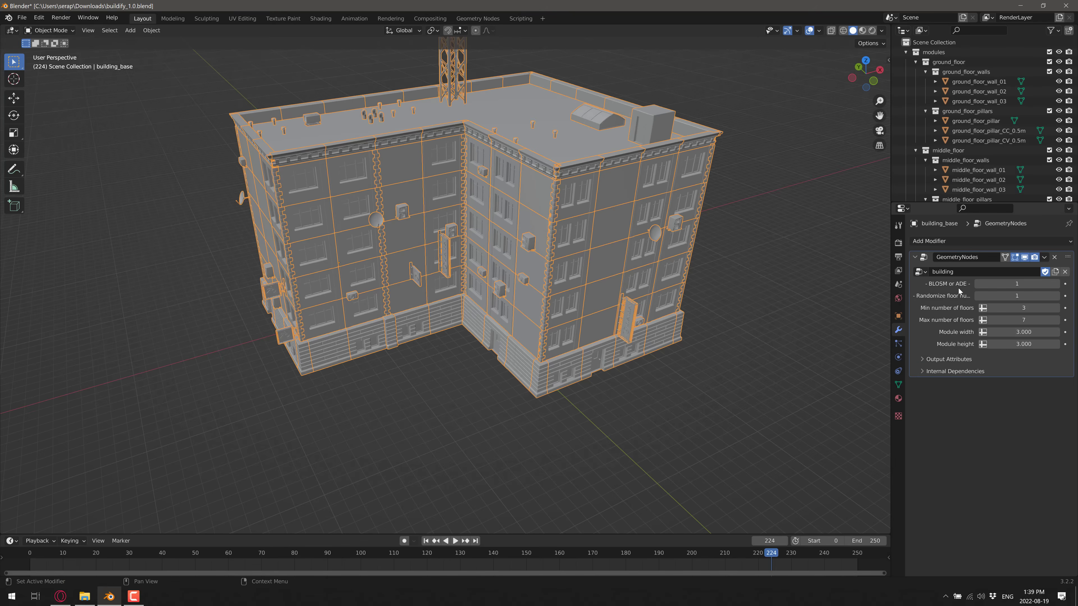
Set the floors to minimum 29 and maximum 19, then view the building from the top
left_click_drag(1023, 320, 1069, 320)
scroll(746, 331, "down", 8)
left_click_drag(1024, 319, 1018, 344)
scroll(612, 327, "up", 8)
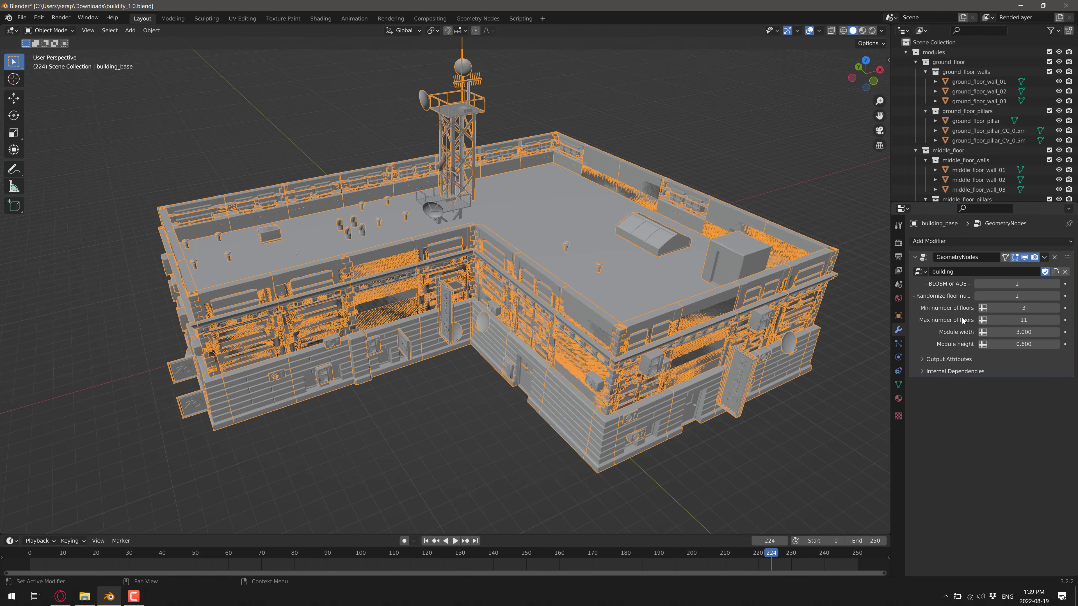
left_click_drag(1023, 308, 1041, 319)
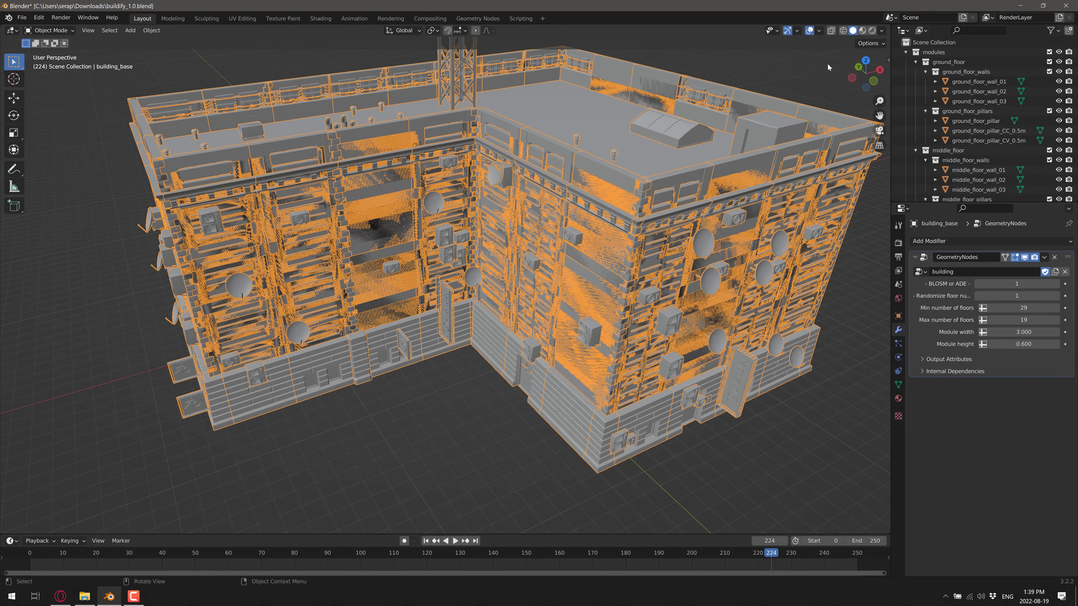
left_click(864, 61)
Add a 2 m plane and set its Y location to 0 in the Item panel
scroll(592, 250, "down", 5)
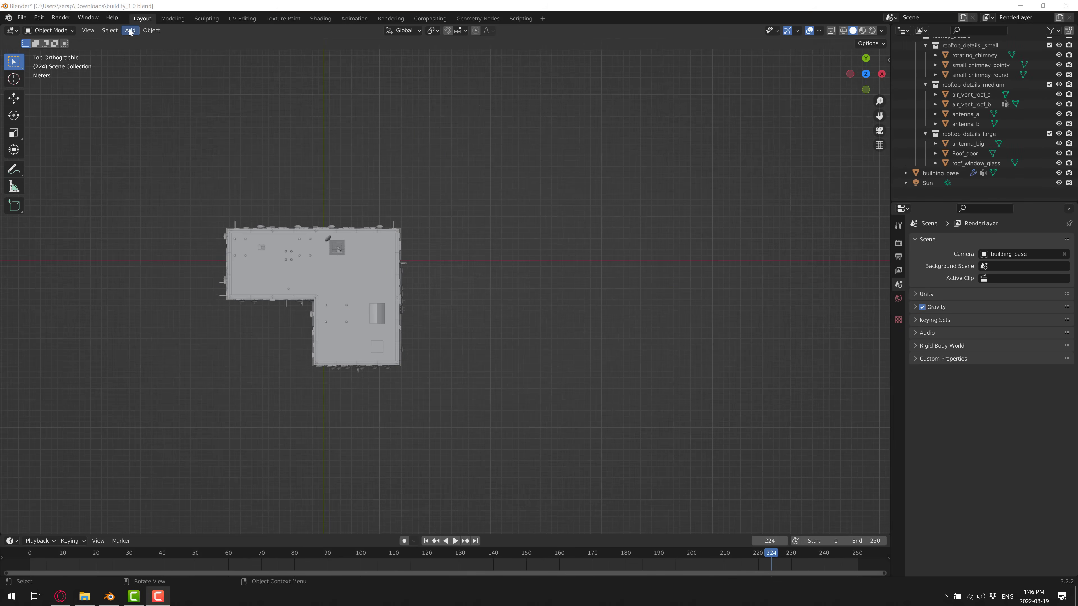
left_click(130, 31)
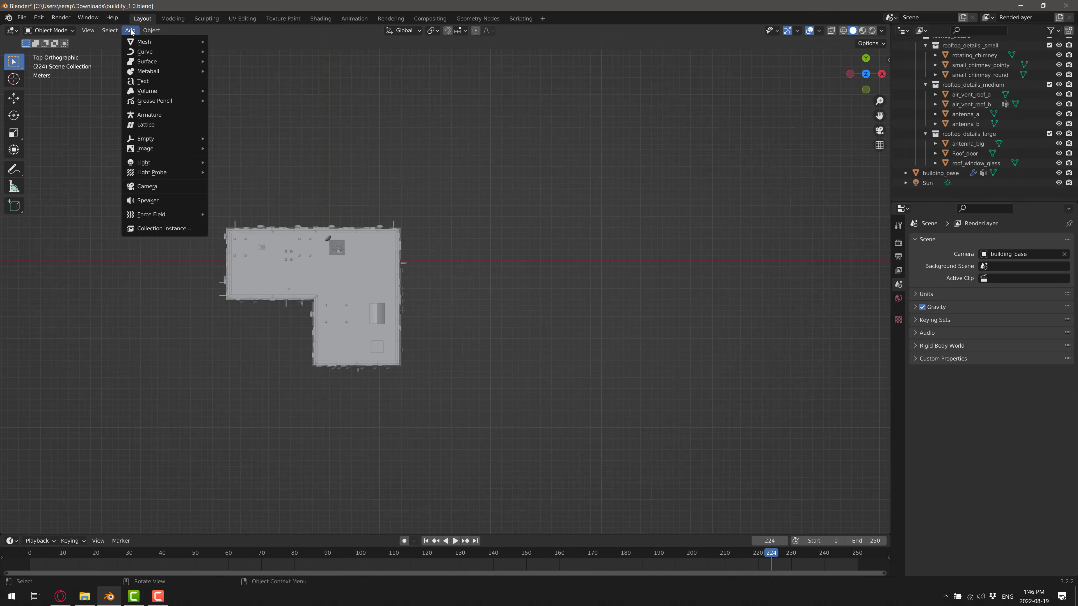
mouse_move(170, 42)
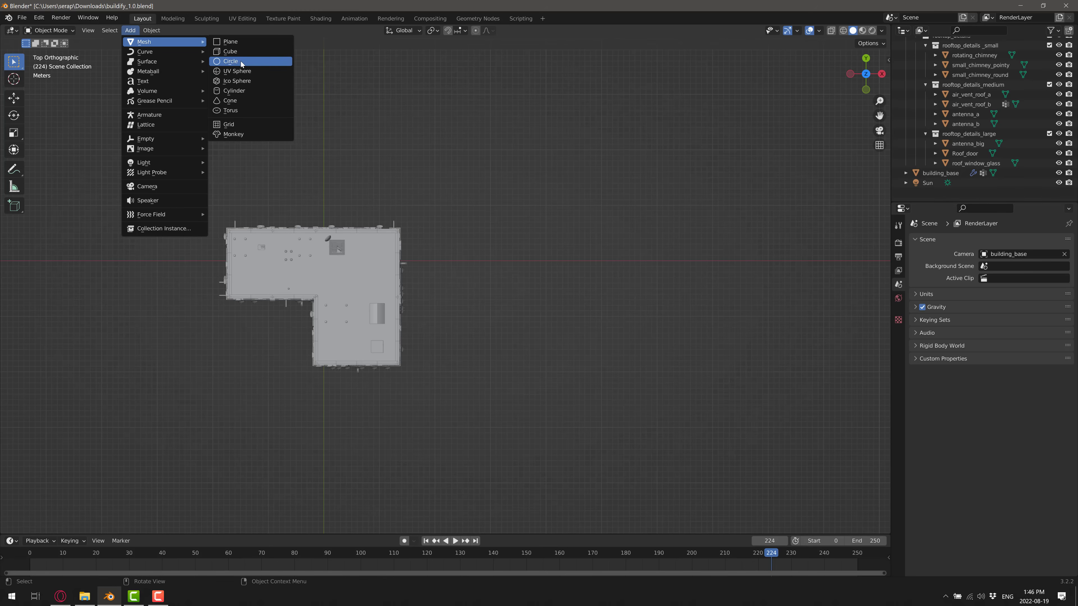
left_click(231, 42)
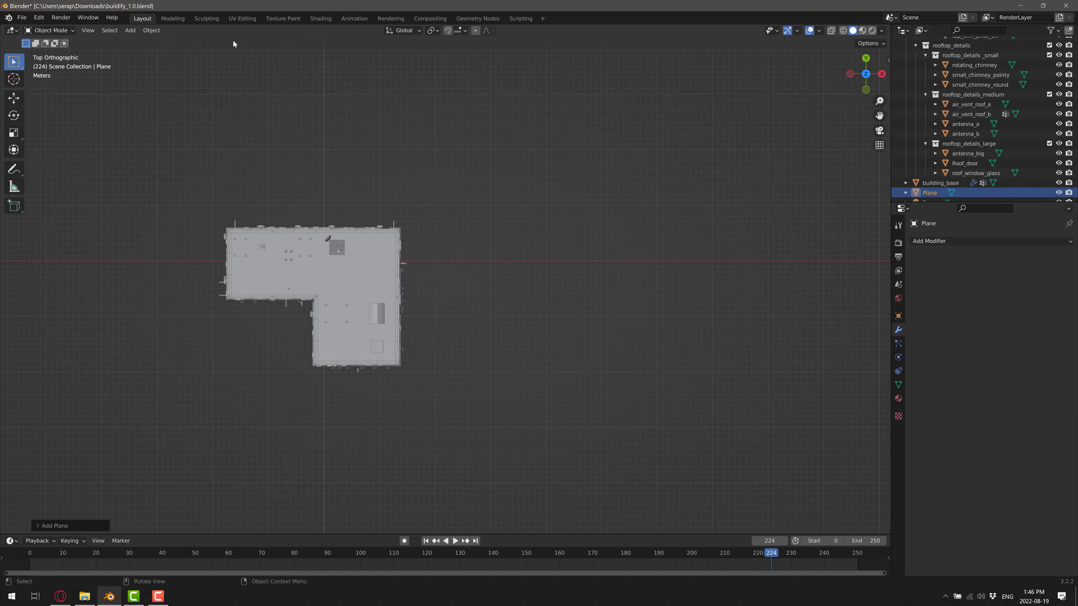
key("n")
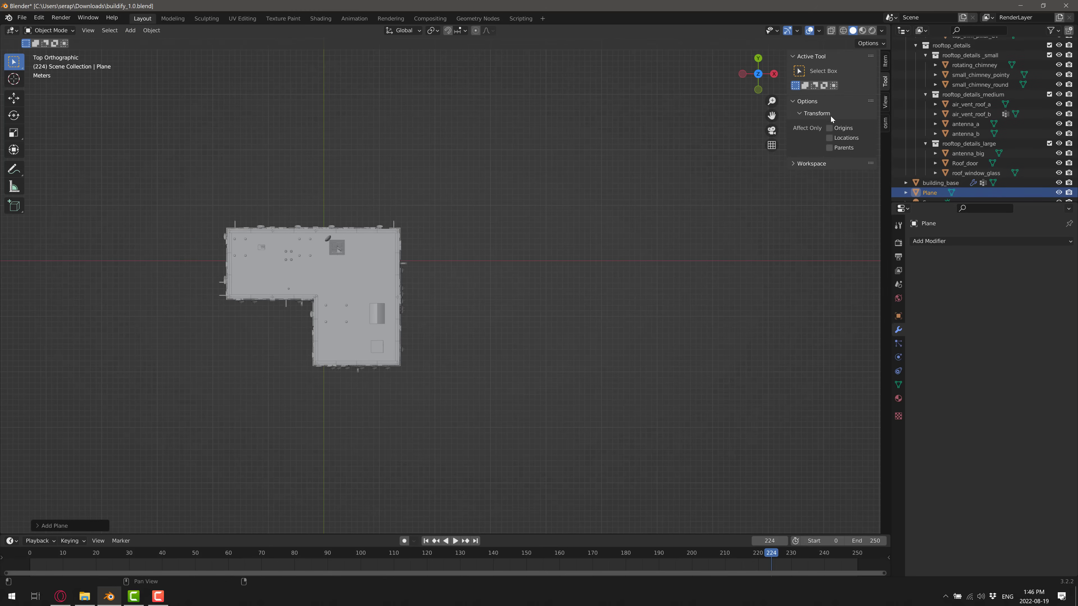
left_click(885, 63)
left_click(821, 81)
key("Tab")
type("0")
key("Tab")
key("Return")
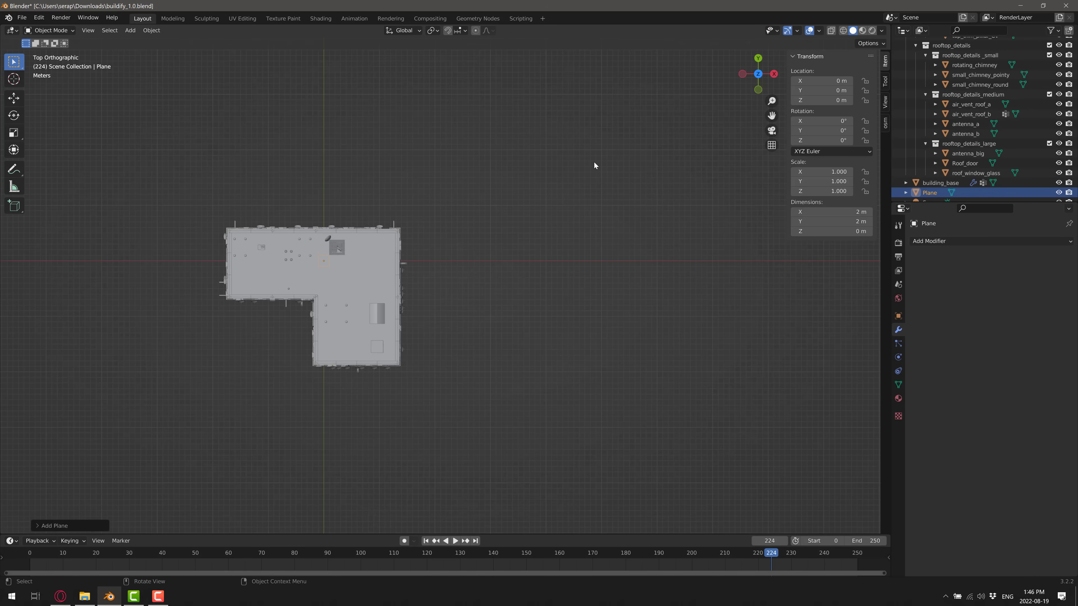
Move the plane along X to 51.755 m and centre it in the top view
key("g")
key("x")
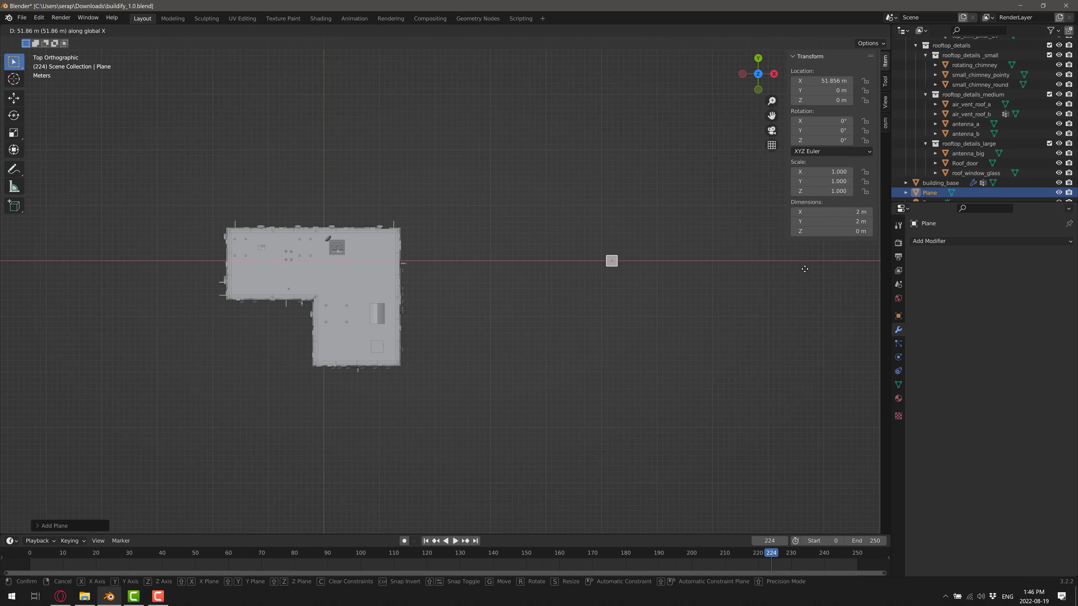
left_click(811, 264)
scroll(672, 302, "up", 3)
middle_click_drag(672, 306, 484, 312, "shift")
mouse_move(537, 286)
middle_mouse_down()
mouse_move(561, 287)
mouse_move(519, 293)
middle_mouse_up()
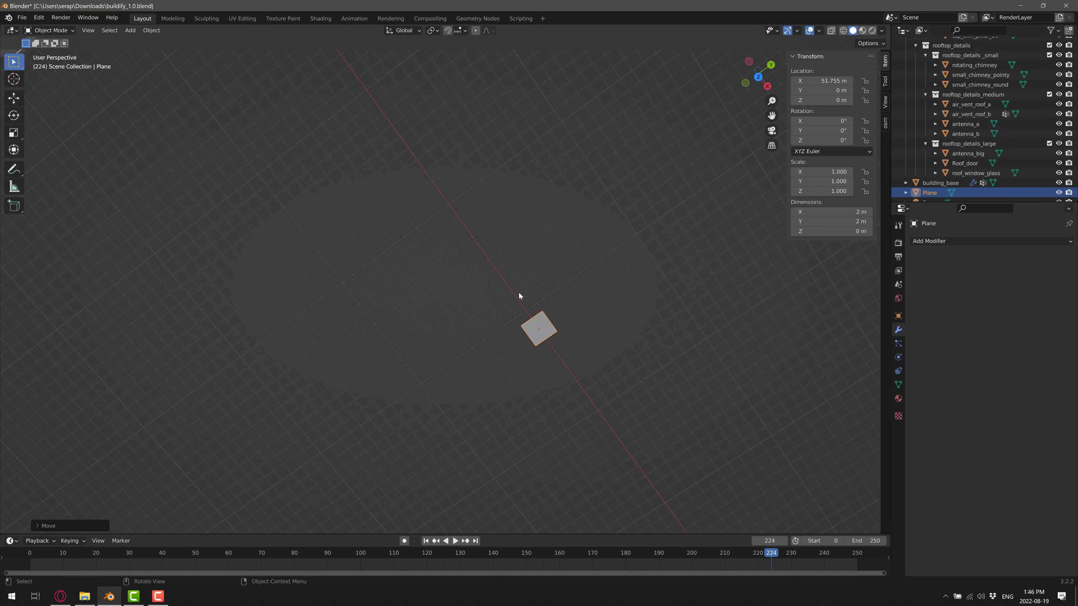
left_click(758, 77)
middle_click_drag(625, 279, 513, 278, "shift")
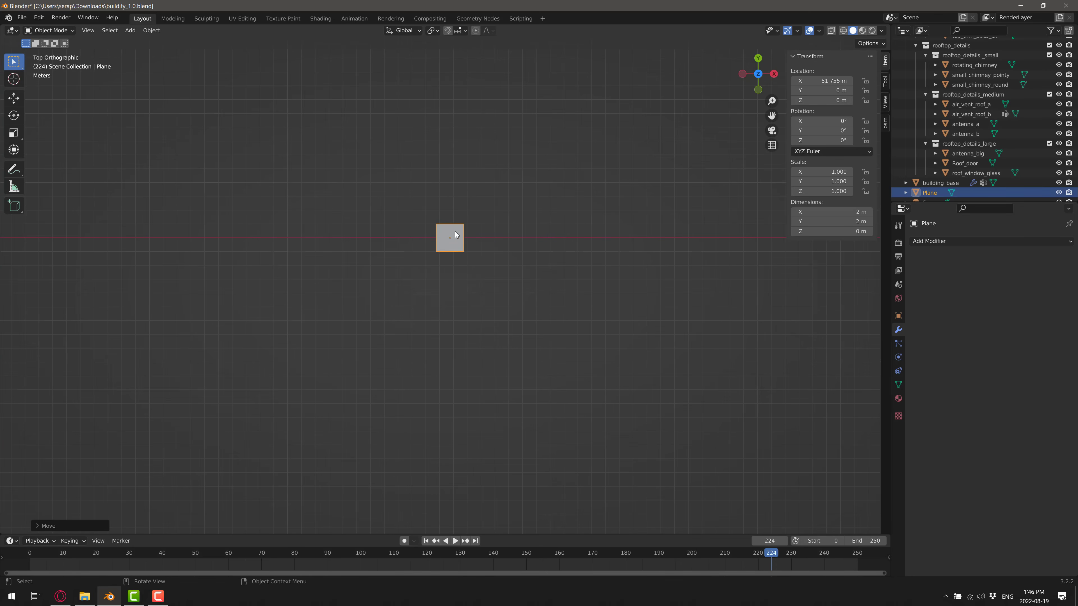
In Edit Mode, extend the plane's bottom edge about 6 m downward along Y
left_click(64, 30)
left_click(51, 42)
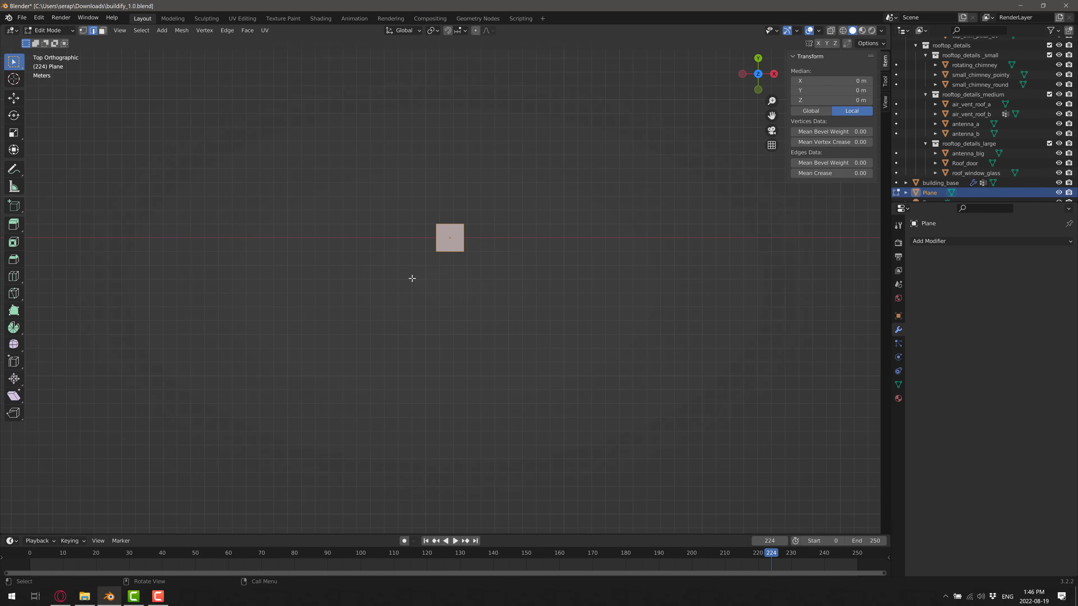
left_click(446, 252)
key("g")
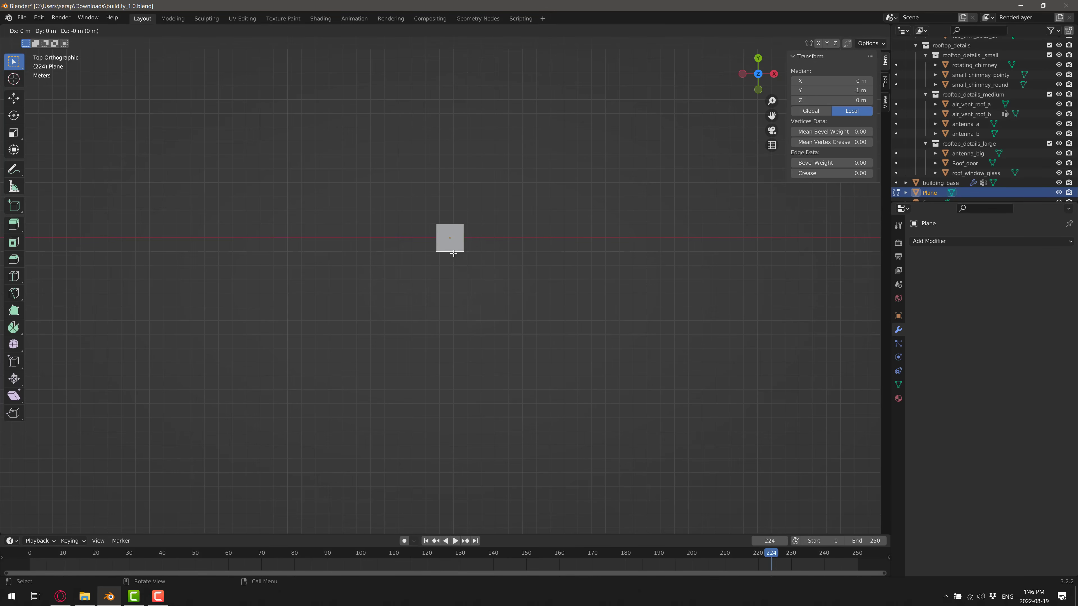
key("y")
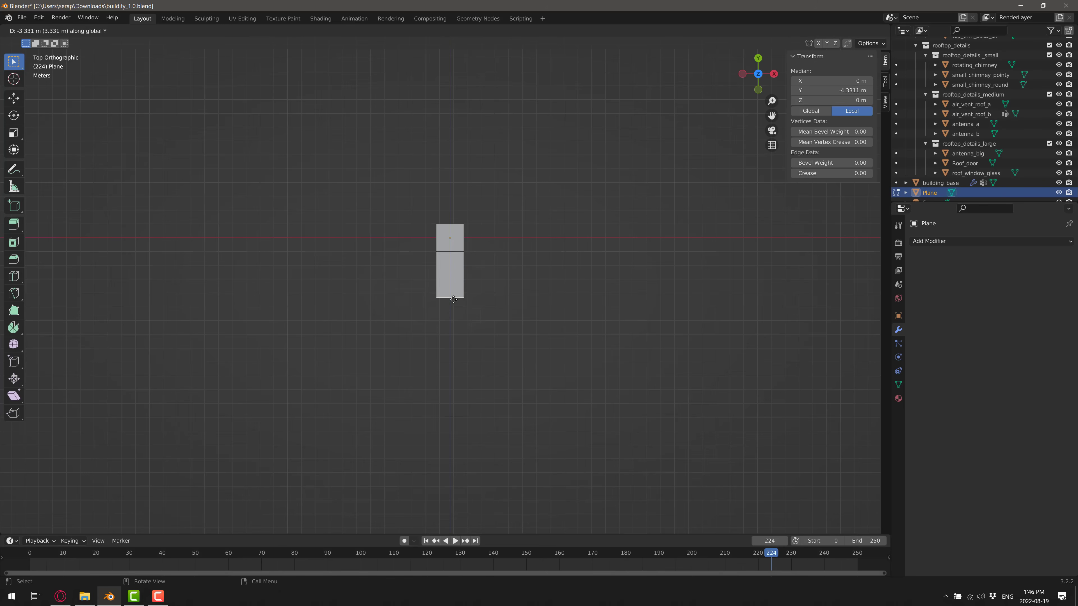
left_click(451, 325)
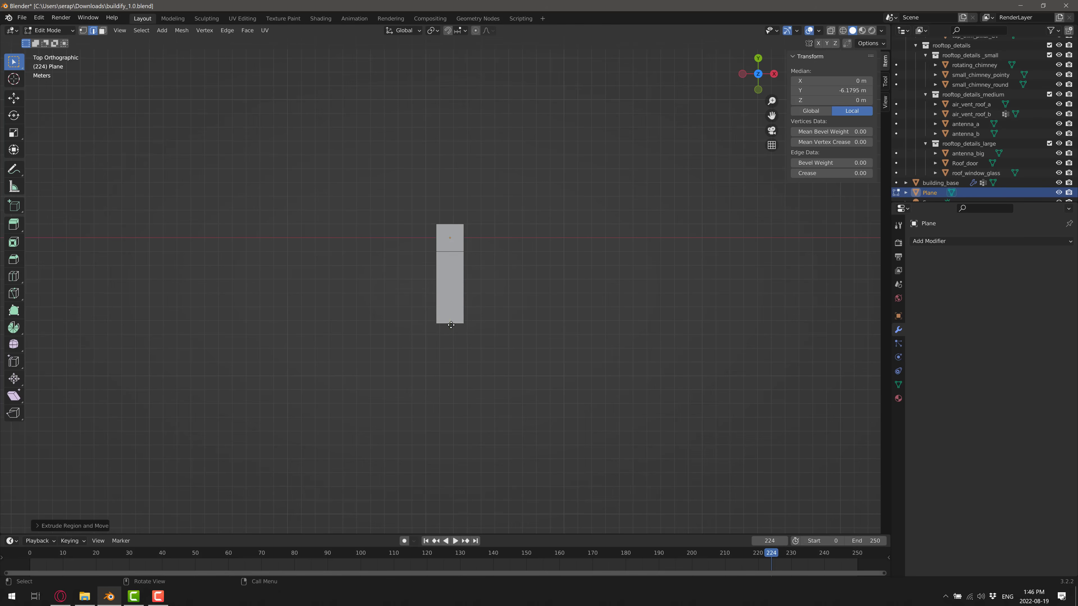
Extrude the strip's right edge to widen the footprint and knife-cut the new face in two
left_click(464, 293)
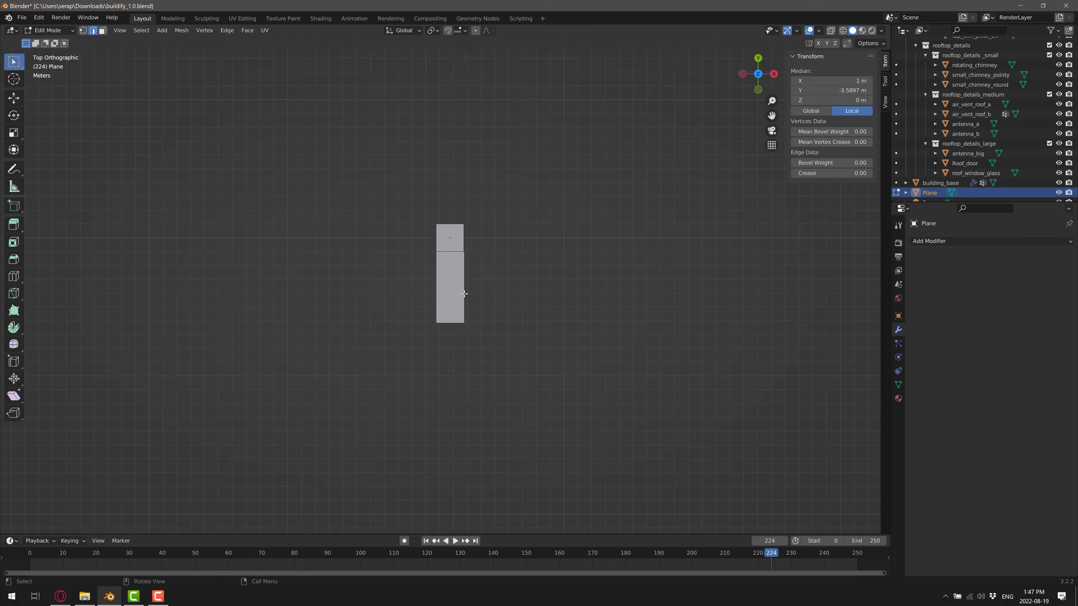
key("e")
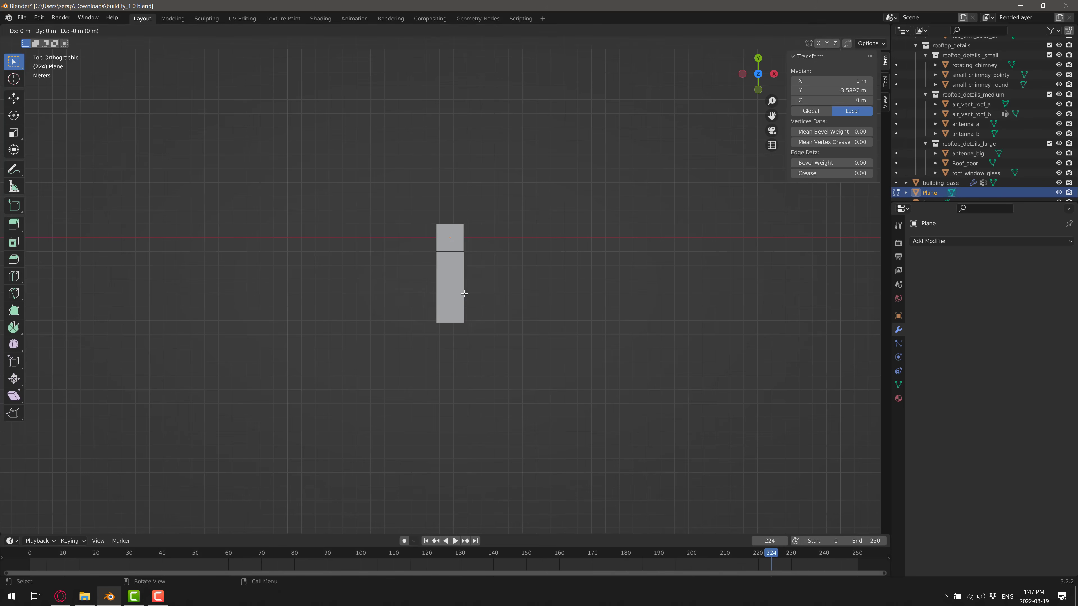
left_click(539, 296)
key("k")
left_click(508, 252)
left_click(508, 323)
key("Return")
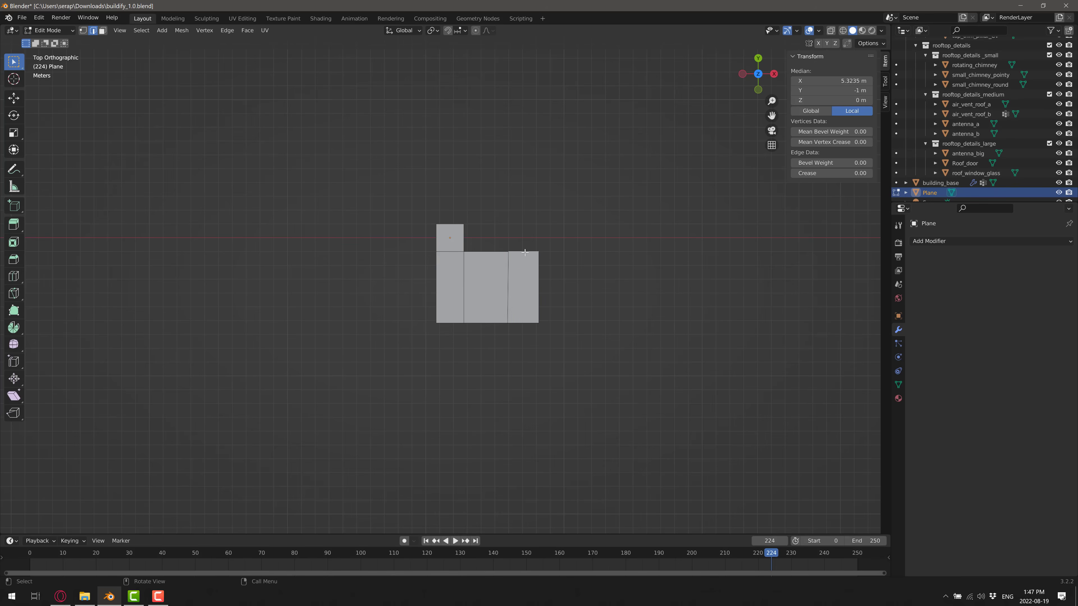
Extrude the right face's top edge upward along Y into a tall strip and return to Object Mode
key("g")
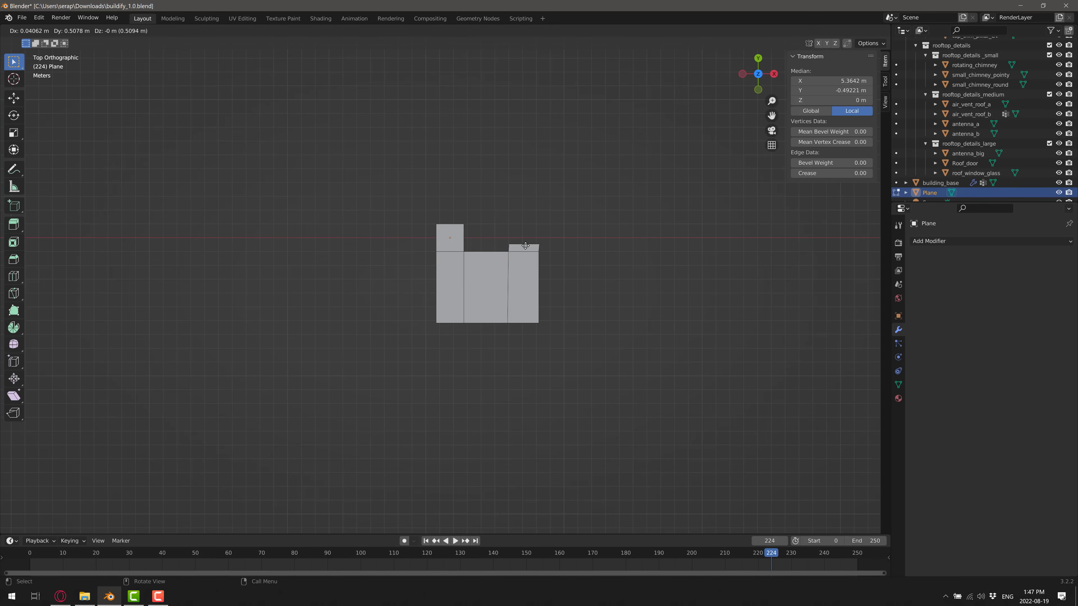
key("ctrl")
key("ctrl")
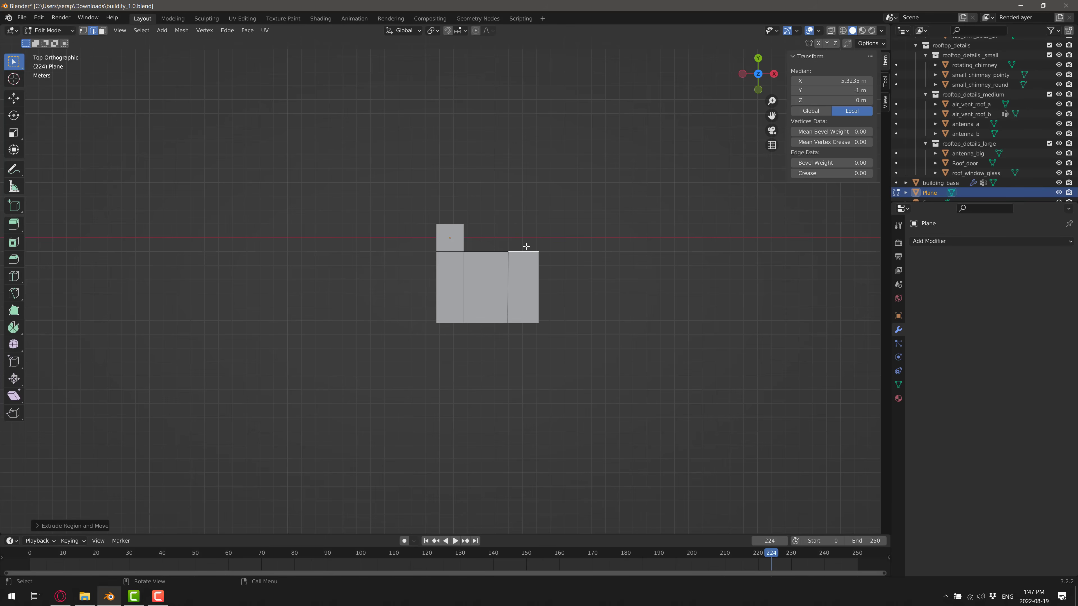
key("e")
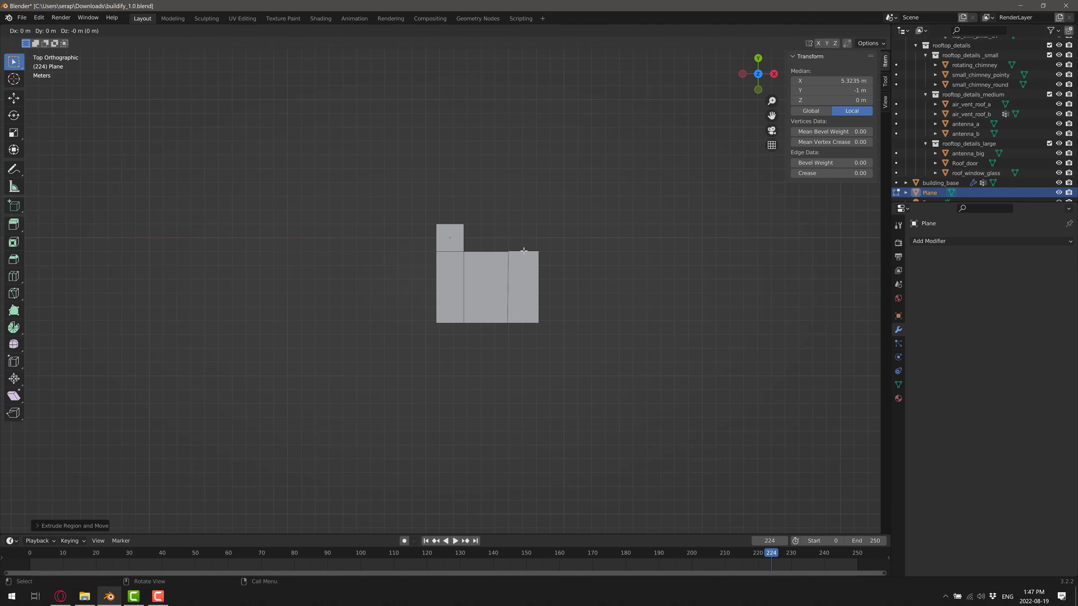
key("y")
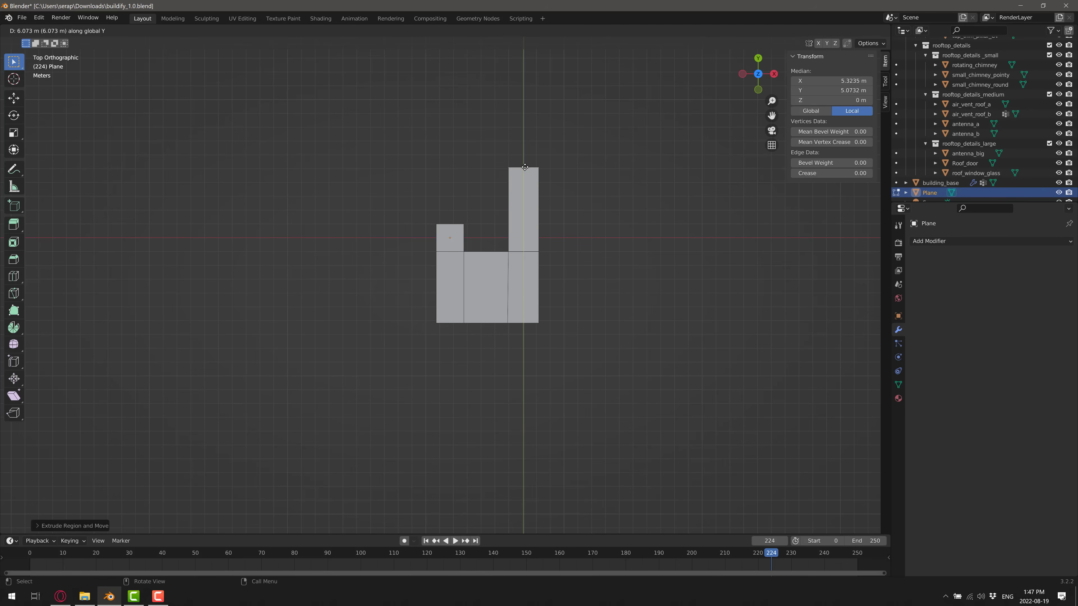
left_click(524, 164)
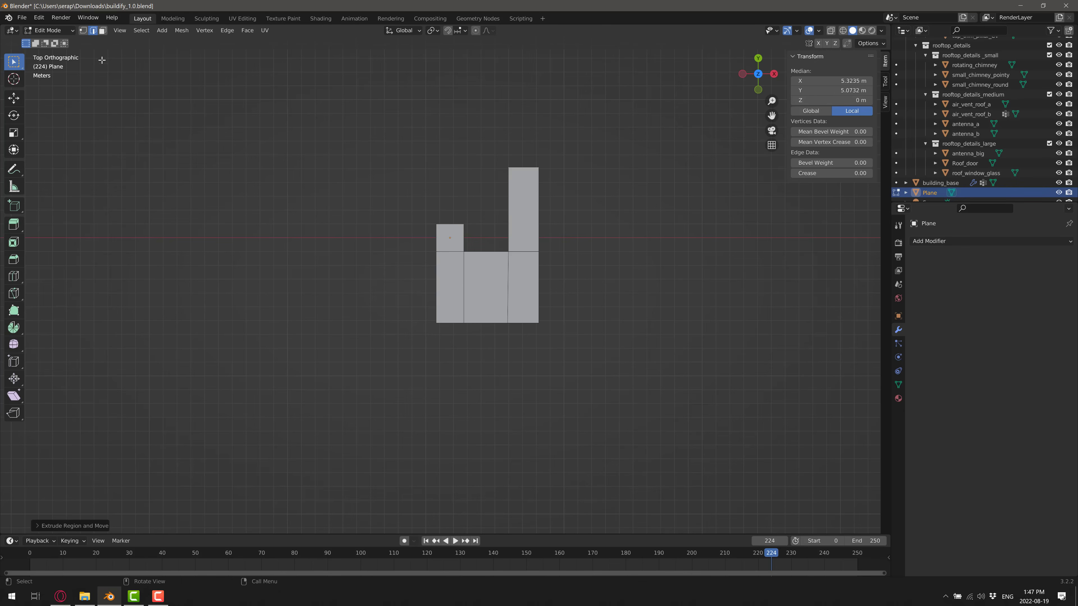
left_click(63, 30)
left_click(49, 42)
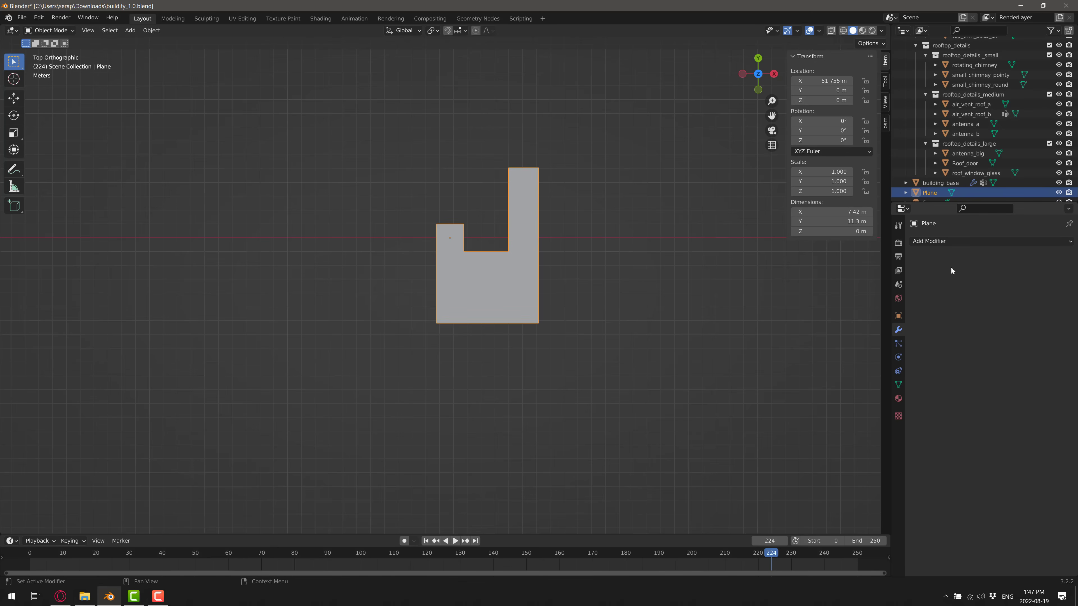
Add a Geometry Nodes modifier to the plane using the 'building' node group
left_click(965, 241)
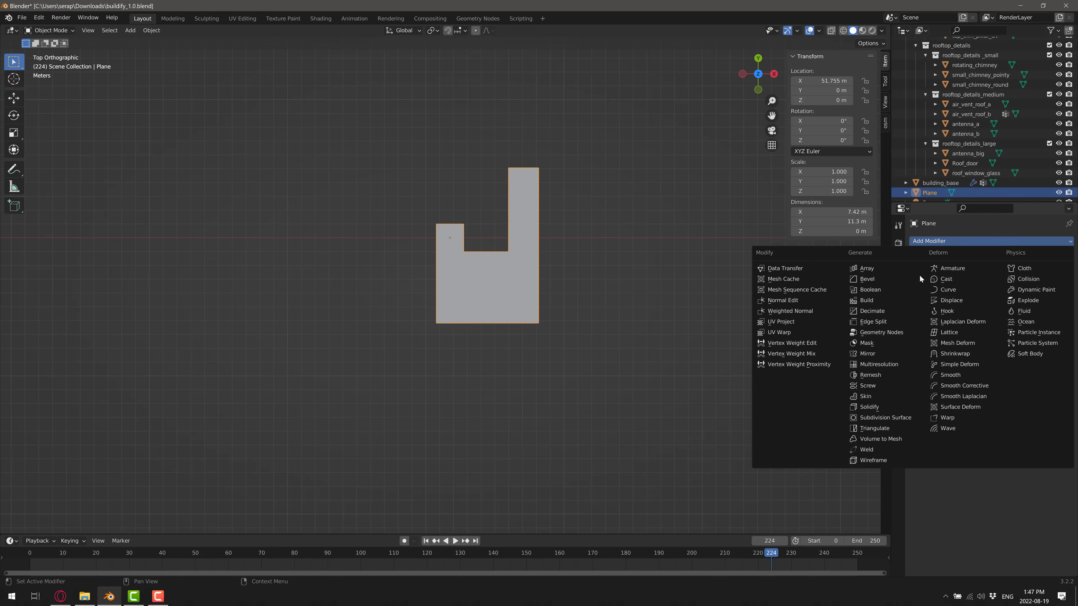
left_click(877, 333)
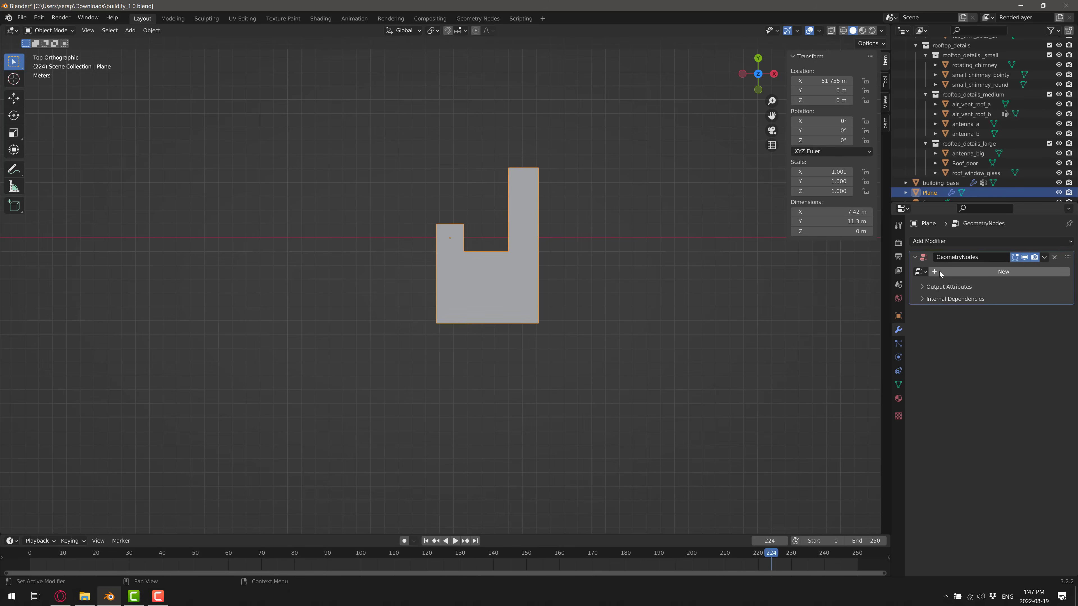
left_click(920, 272)
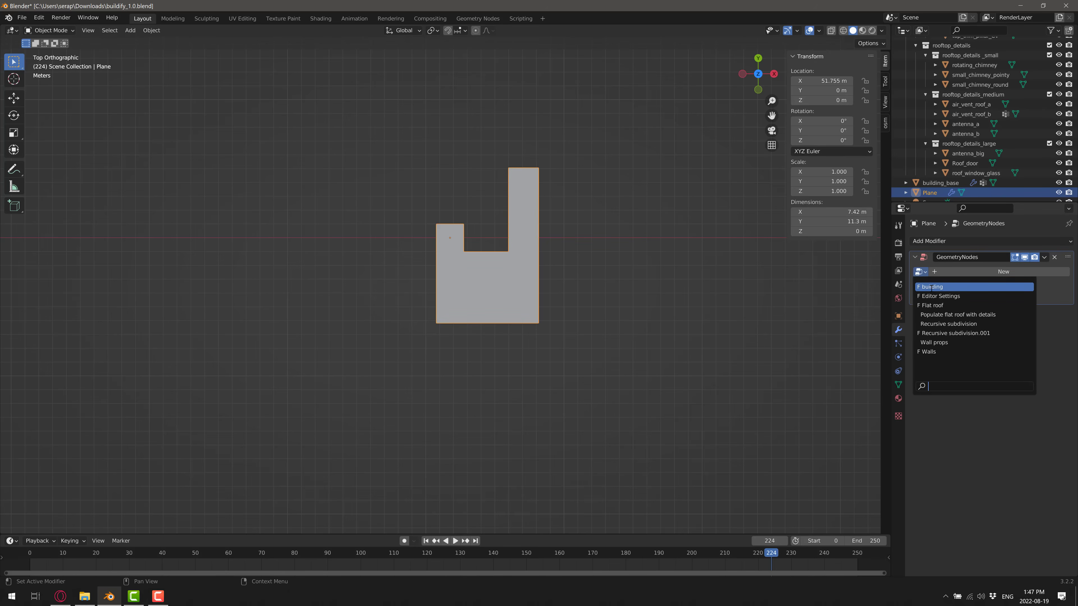
left_click(941, 287)
middle_click_drag(611, 409, 534, 361)
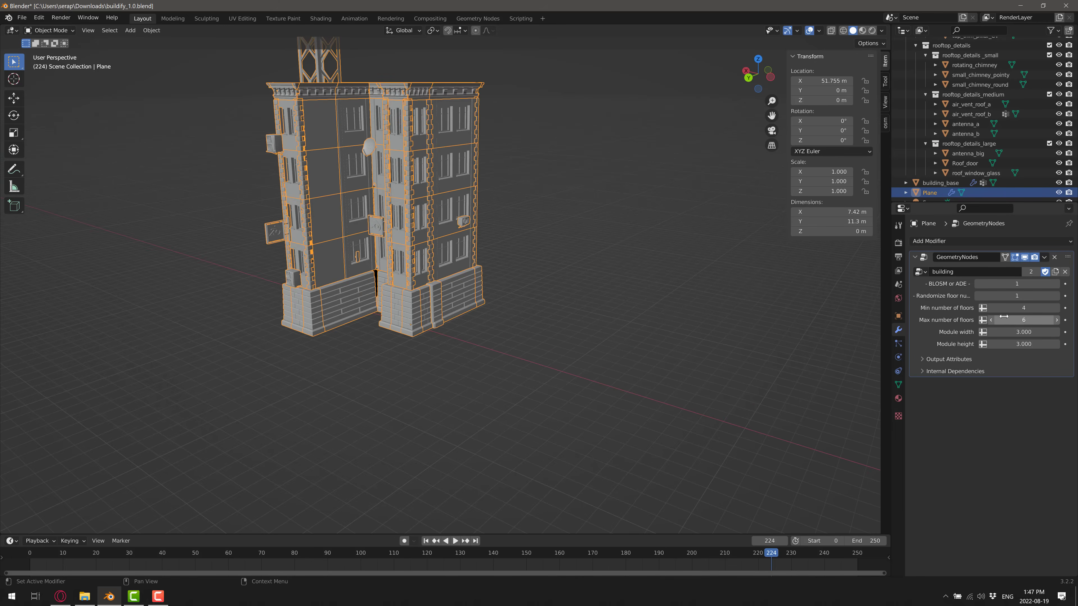
Set the maximum number of floors to 35 (trying 98 and 53 first) for a tall tower
scroll(615, 323, "down", 5)
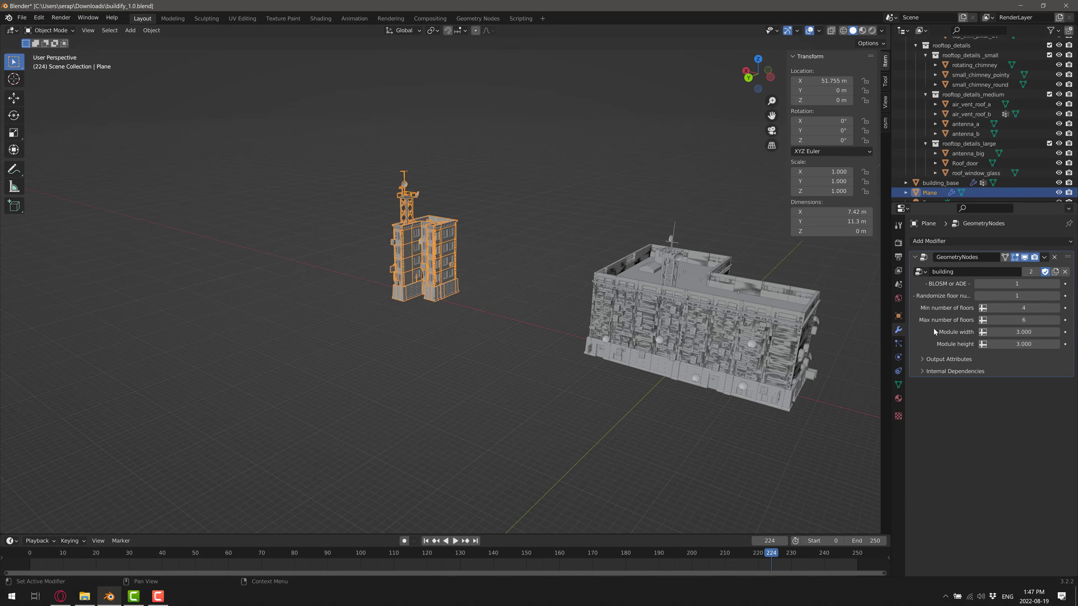
left_click(1023, 319)
type("98")
key("Return")
scroll(645, 322, "down", 4)
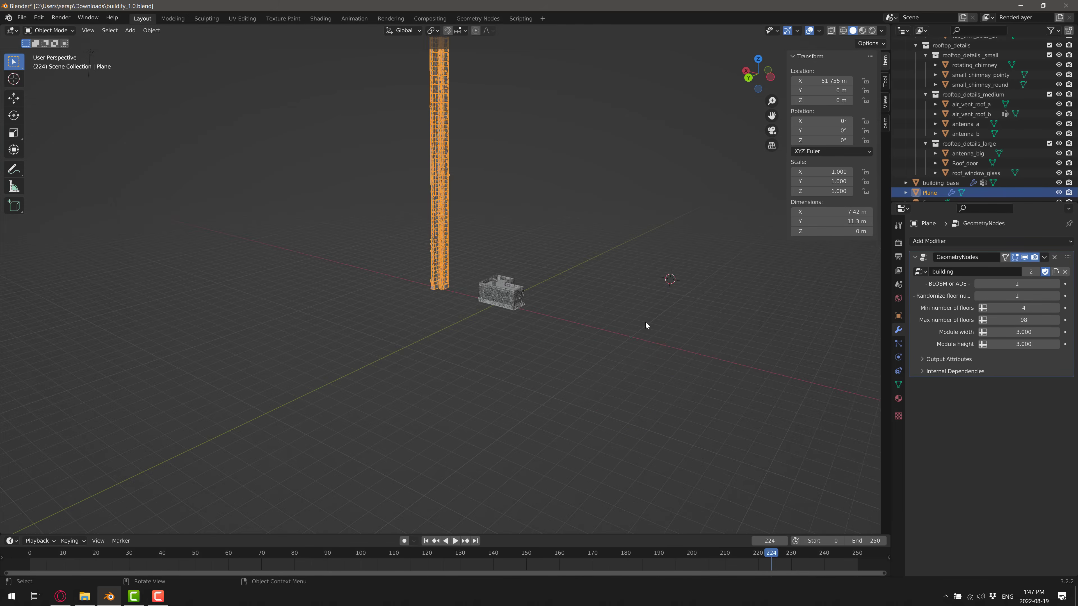
scroll(645, 325, "down", 4)
scroll(645, 325, "up", 5)
left_click(1024, 320)
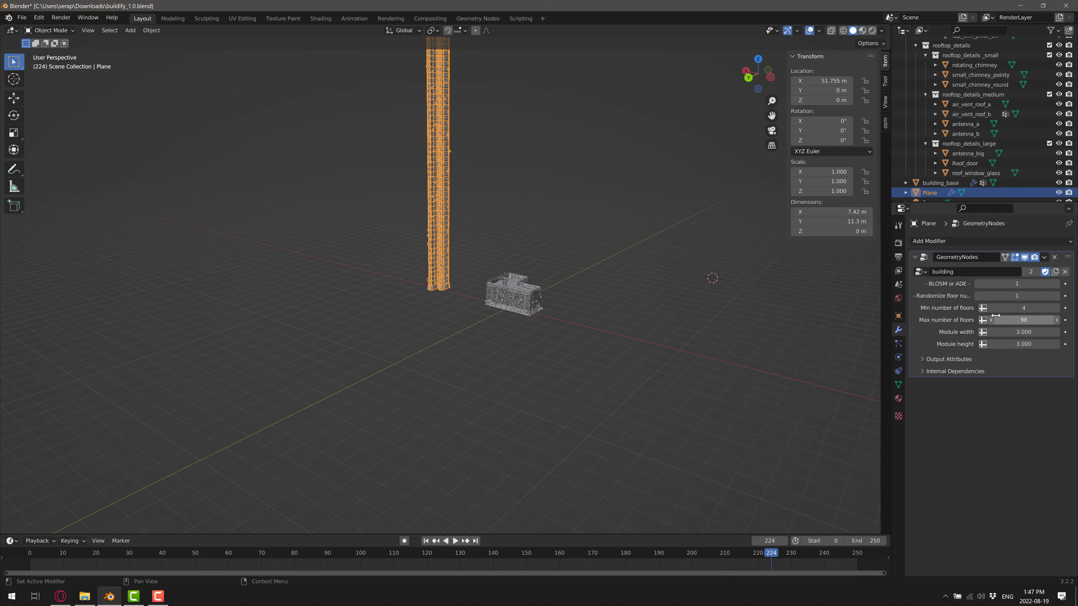
type("53")
key("Return")
left_click_drag(1023, 320, 1007, 320)
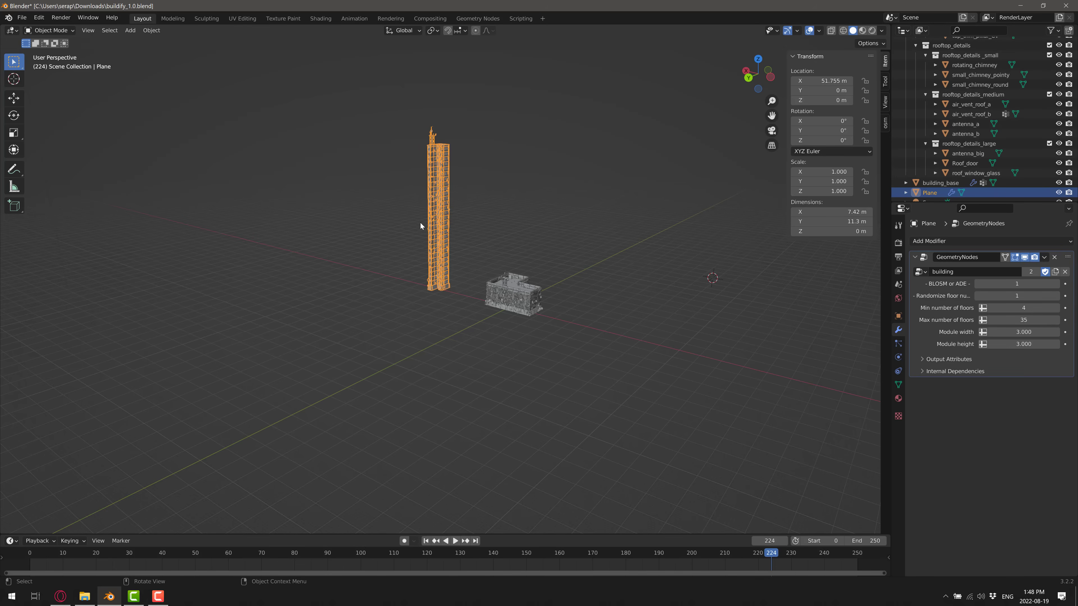
scroll(450, 237, "up", 5)
middle_click_drag(457, 236, 484, 249)
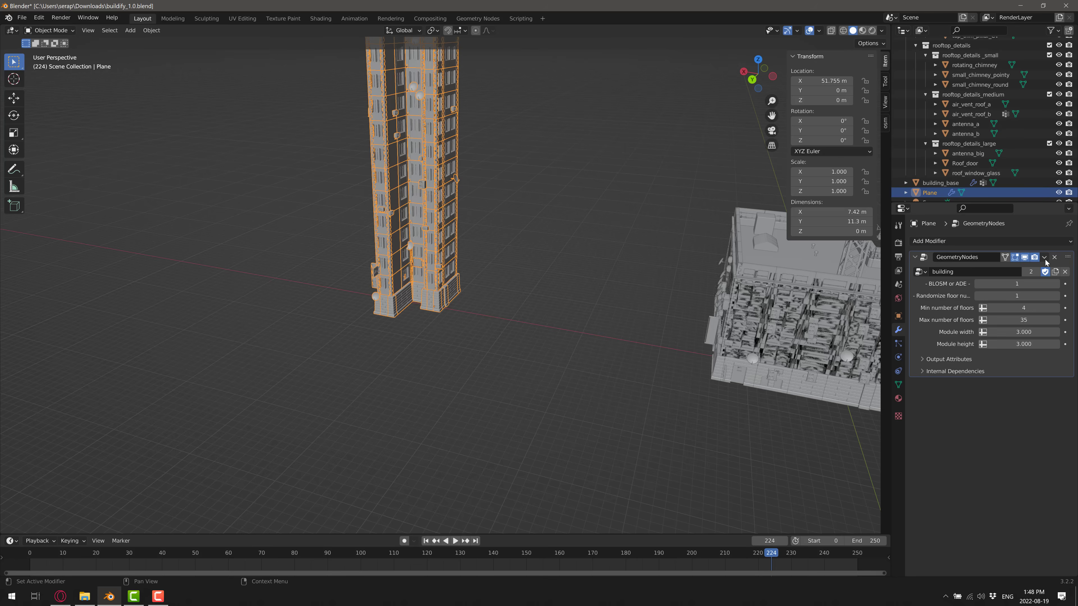
Delete the plane's GeometryNodes modifier
left_click(1055, 256)
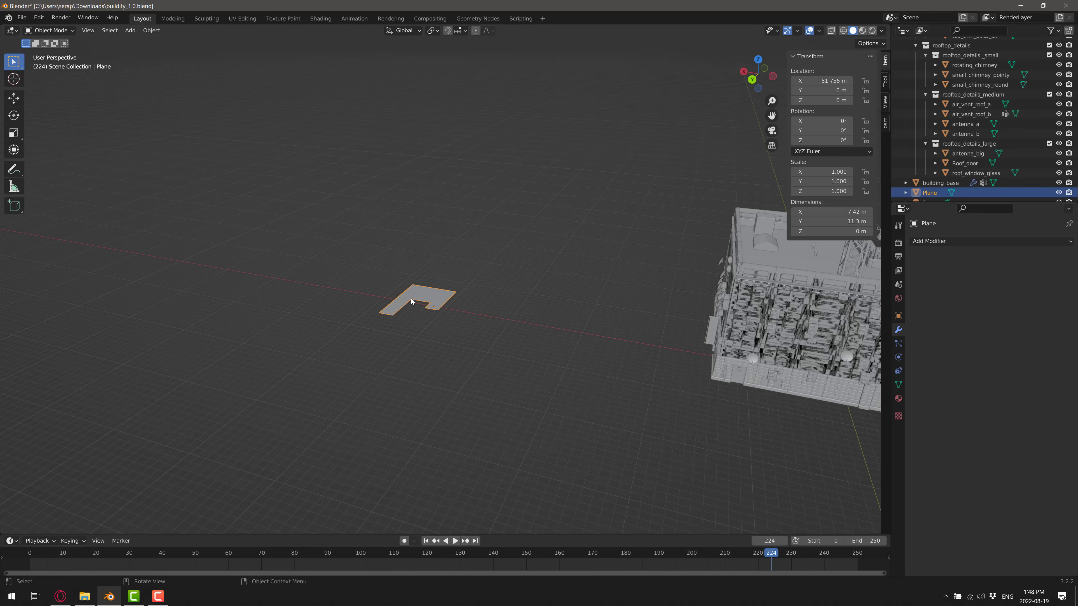
Raise the selected footprint edge 0.32 m on Z, shift it along Y, and leave Edit Mode
key("Tab")
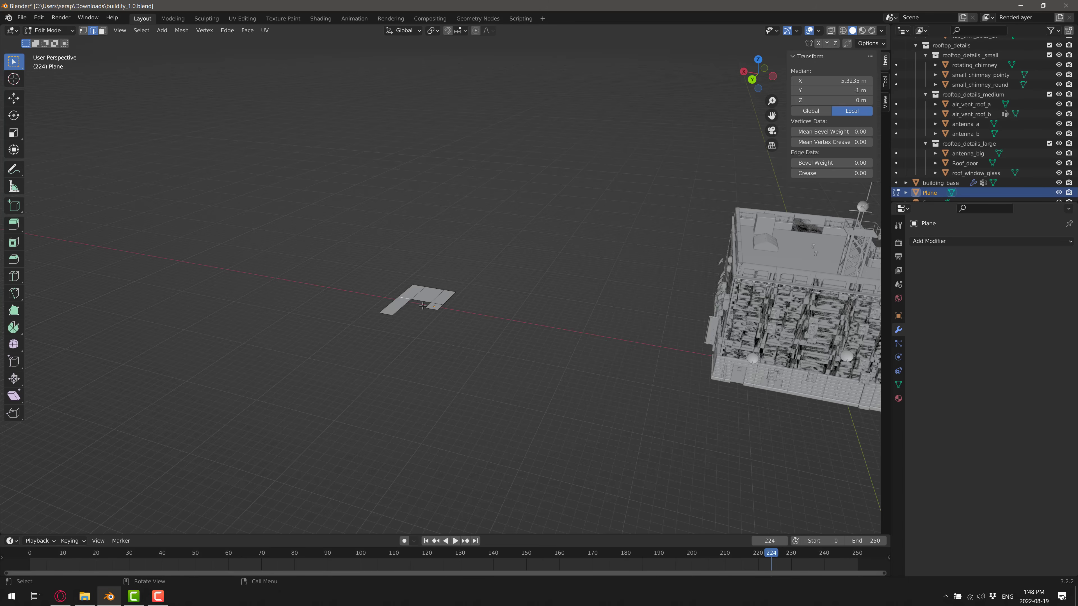
scroll(423, 305, "up", 3)
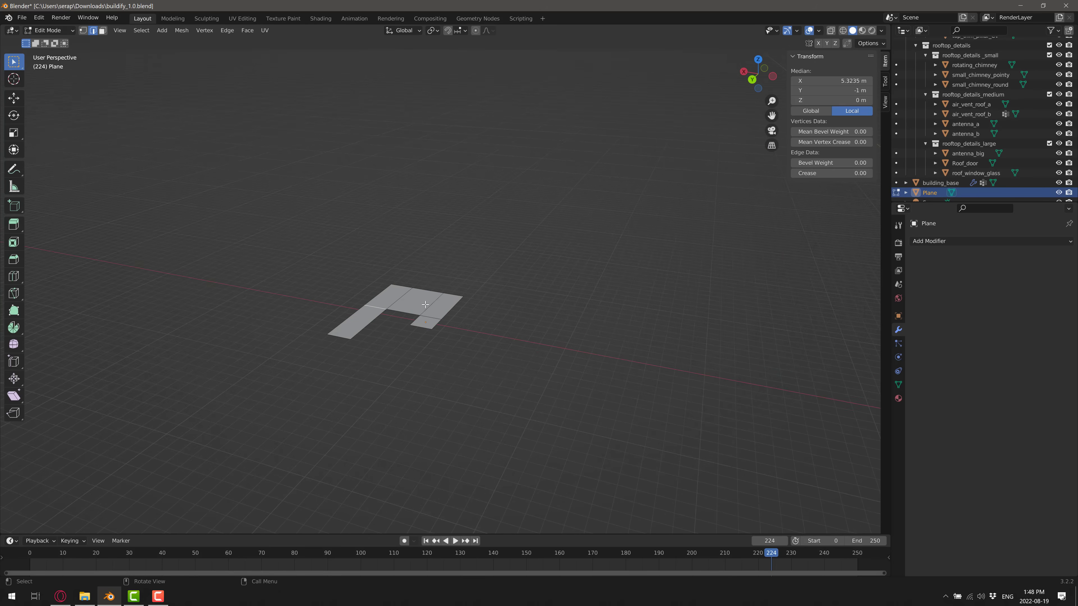
key("g")
key("z")
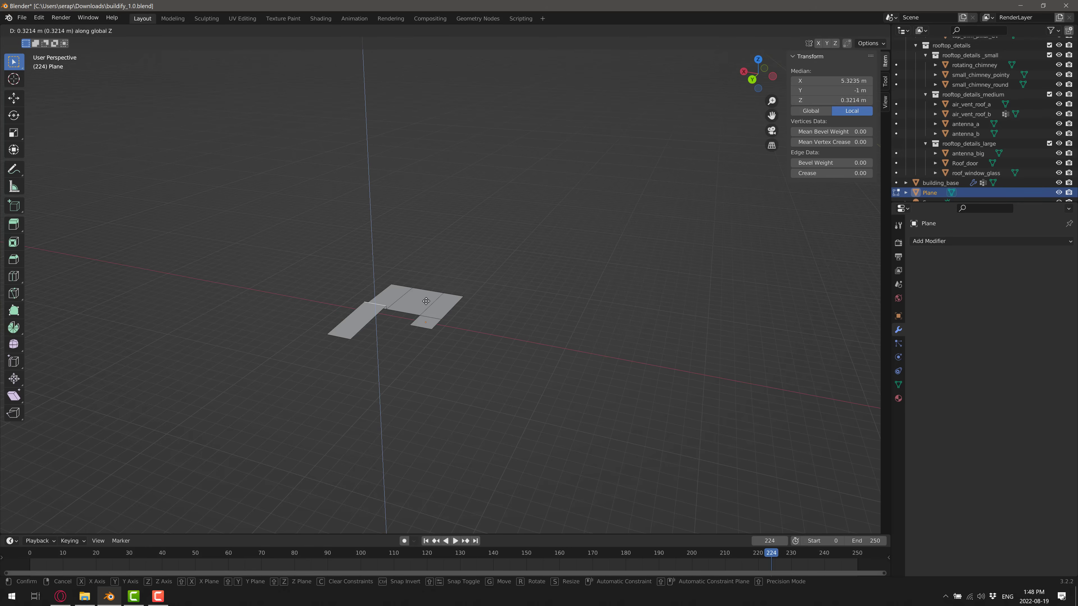
left_click(426, 301)
key("g")
key("y")
left_click(420, 307)
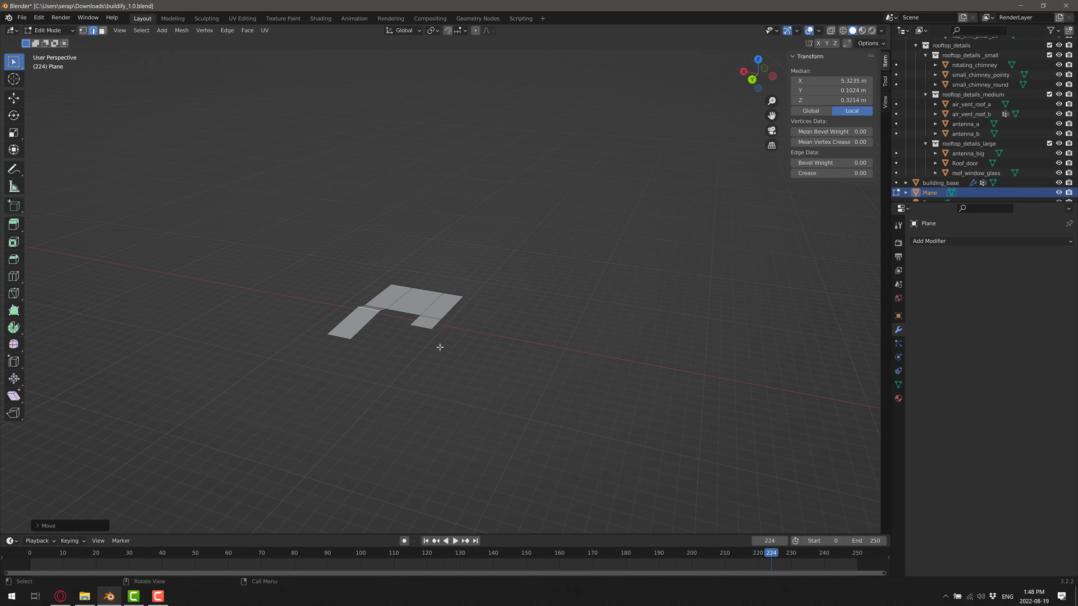
middle_click_drag(450, 356, 431, 373)
key("Tab")
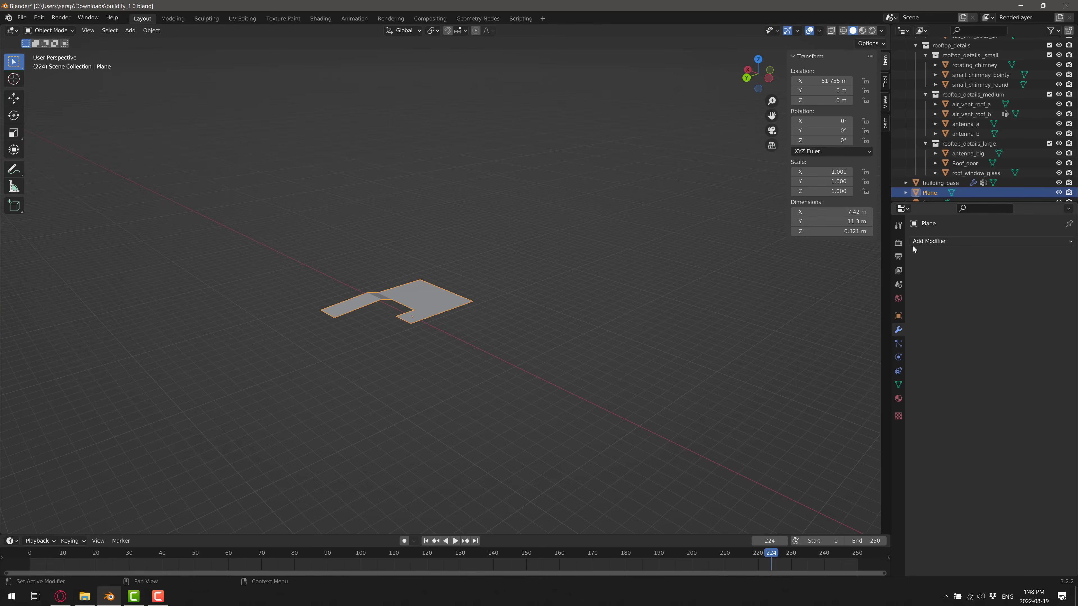
Add a Geometry Nodes modifier with the 'building' node group, then undo the group assignment
left_click(926, 243)
left_click(883, 332)
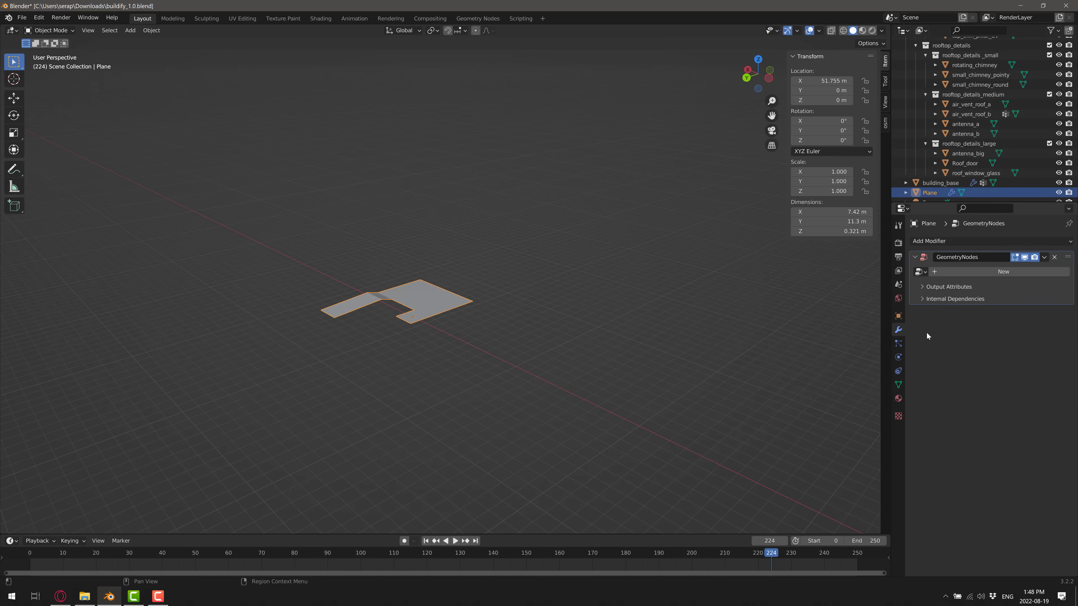
left_click(924, 272)
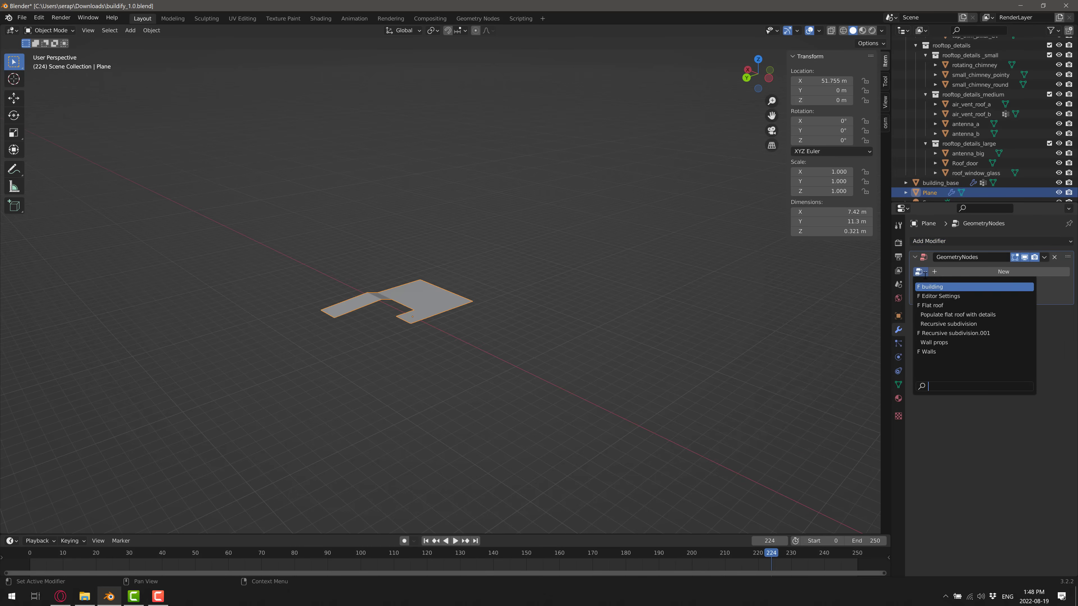
left_click(935, 287)
middle_click_drag(561, 312, 446, 338)
key("ctrl+z")
In Edit Mode, raise the plane's top edge about 0.93 m, then return to Object Mode
key("Tab")
left_click(410, 292)
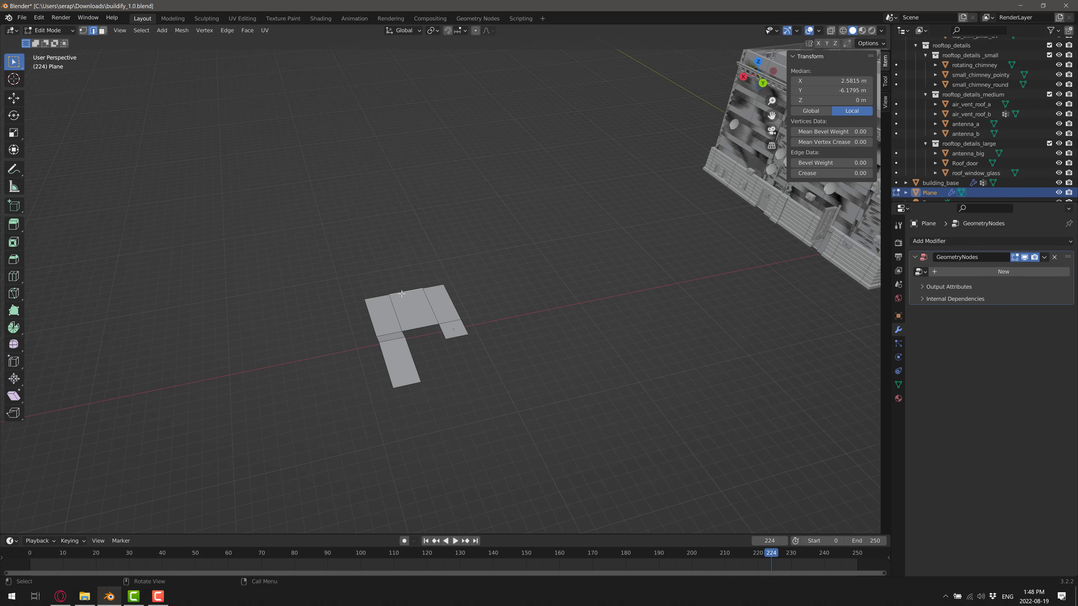
key("g")
left_click(503, 318)
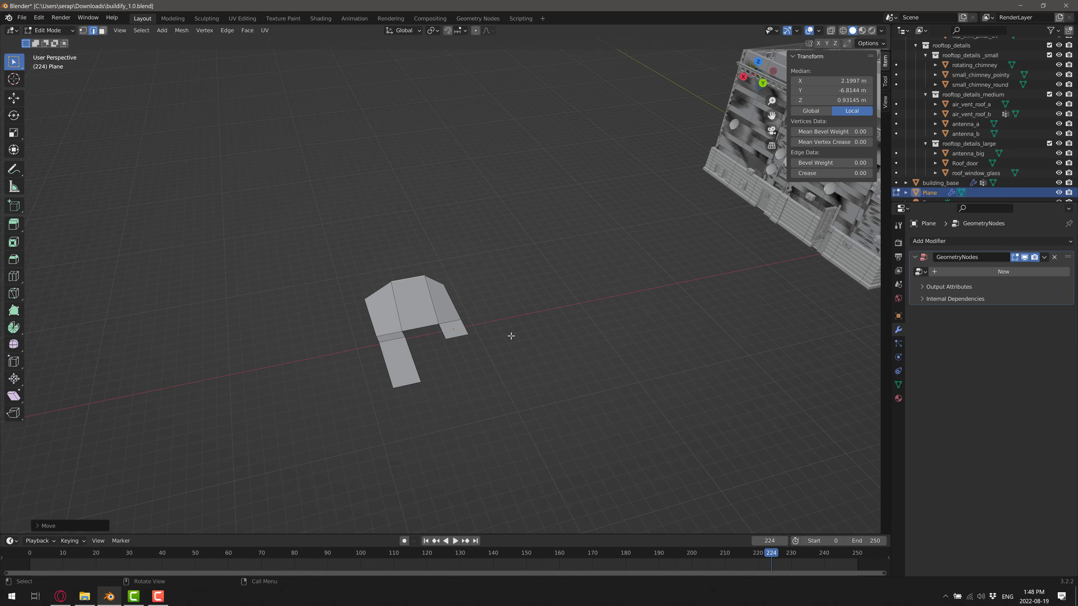
key("Tab")
Reassign the 'building' node group to the plane and orbit around the regenerated building
left_click(927, 271)
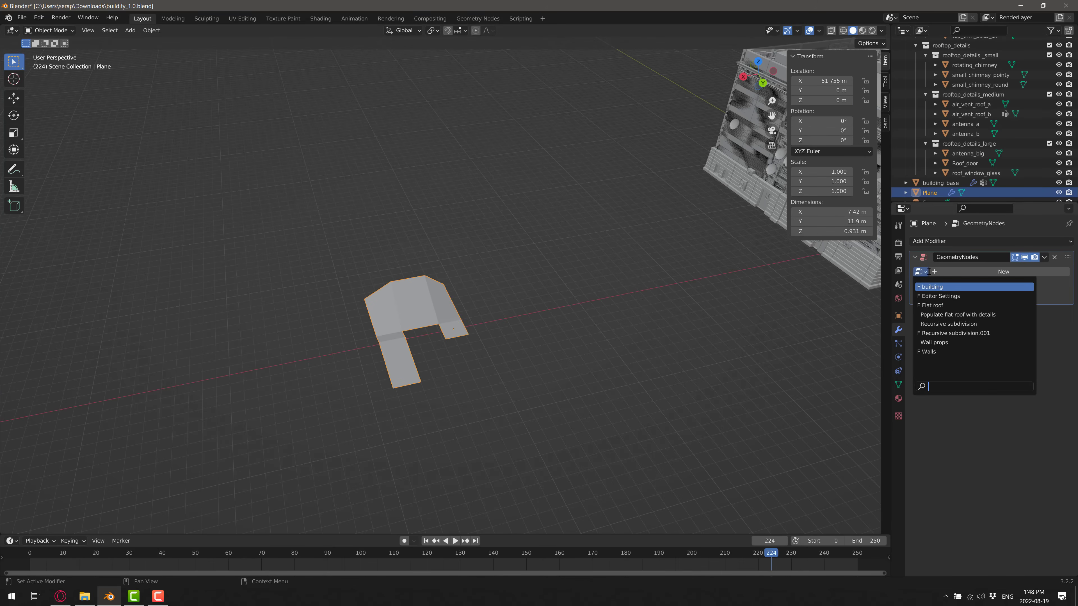
left_click(929, 288)
middle_click_drag(671, 349, 807, 330)
middle_click_drag(477, 201, 448, 247)
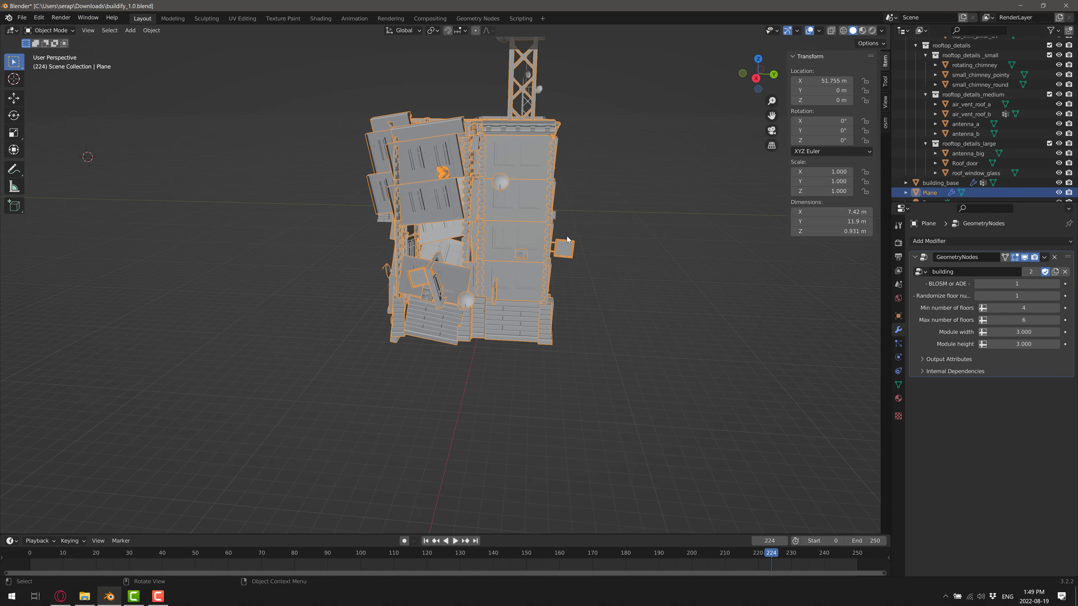
middle_click_drag(568, 240, 551, 262)
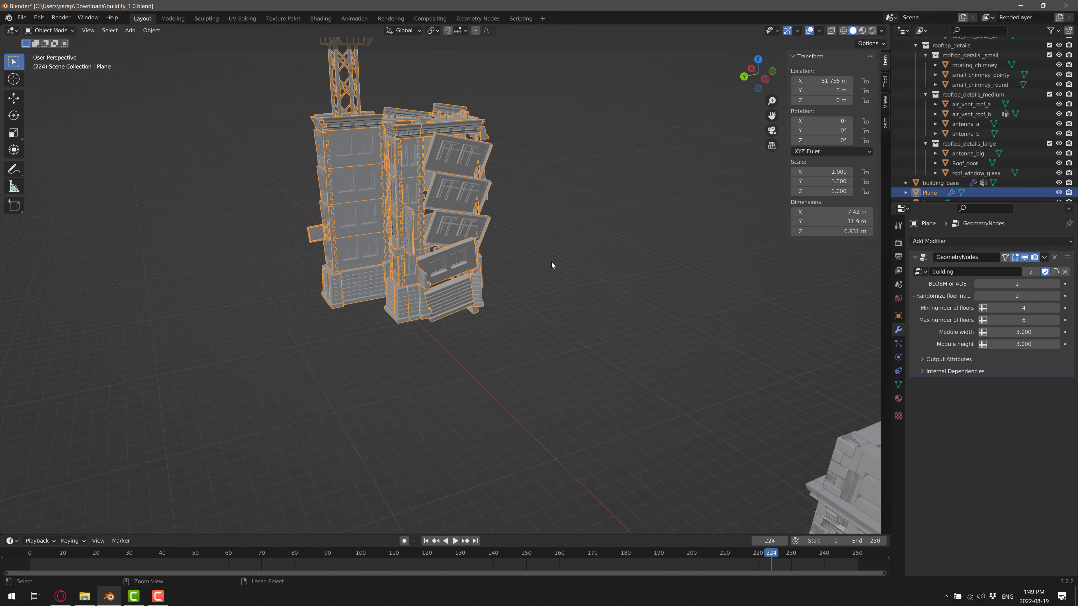
Undo the node group assignment and the edge raise so the plane lies flat again
key("ctrl+z")
key("Tab")
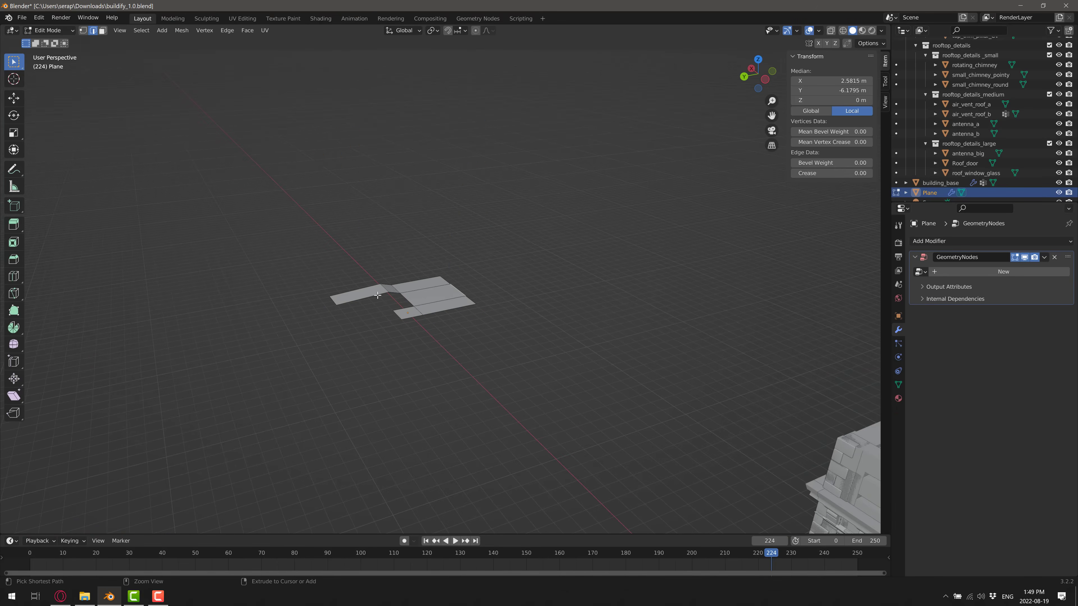
key("ctrl+z")
key("ctrl+z")
key("ctrl+z")
key("ctrl+z")
key("ctrl+z")
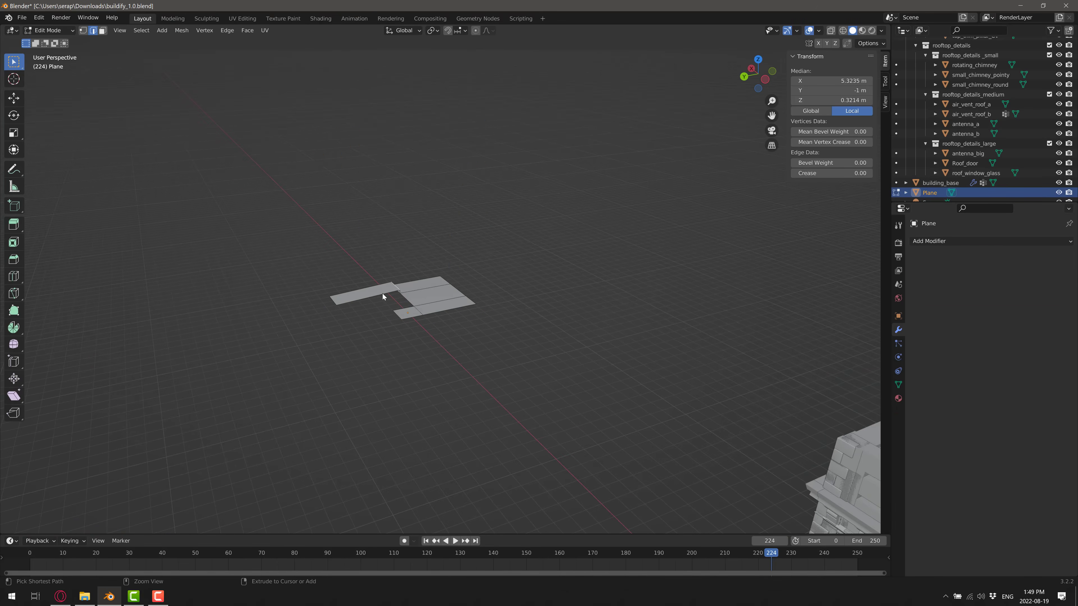
key("ctrl+z")
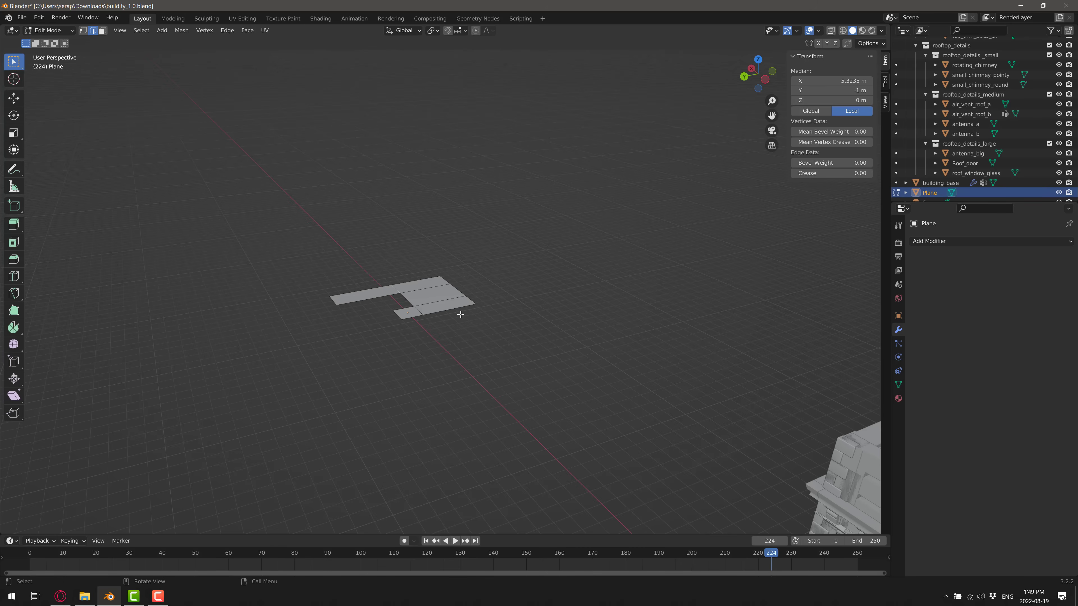
Extrude two top edges of the plane along global X to extend the footprint outline
left_click(366, 287)
left_click(412, 280, "shift")
key("e")
key("x")
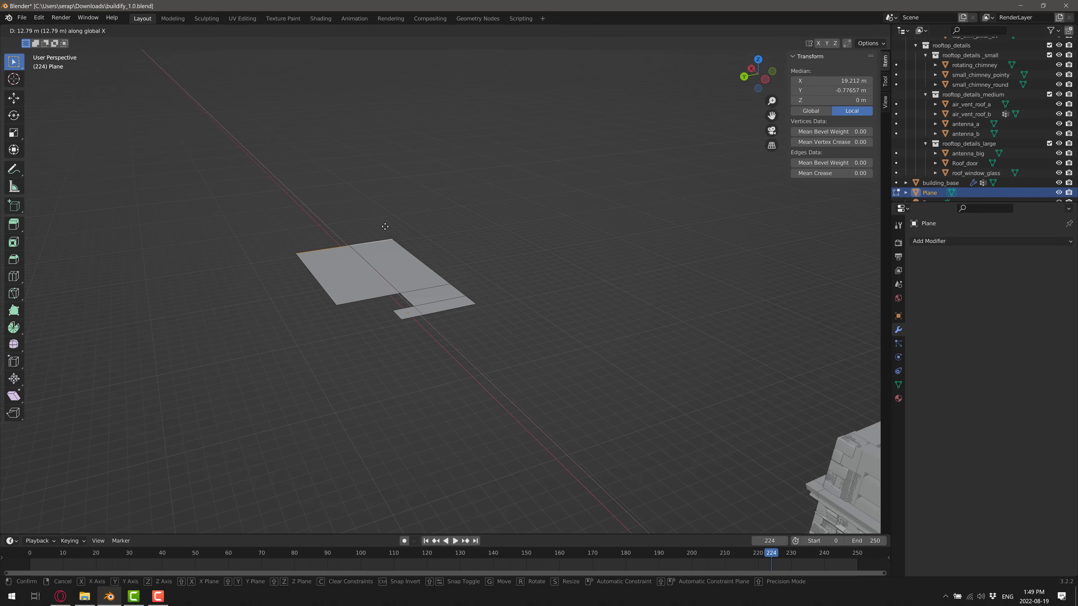
left_click(385, 226)
key("Tab")
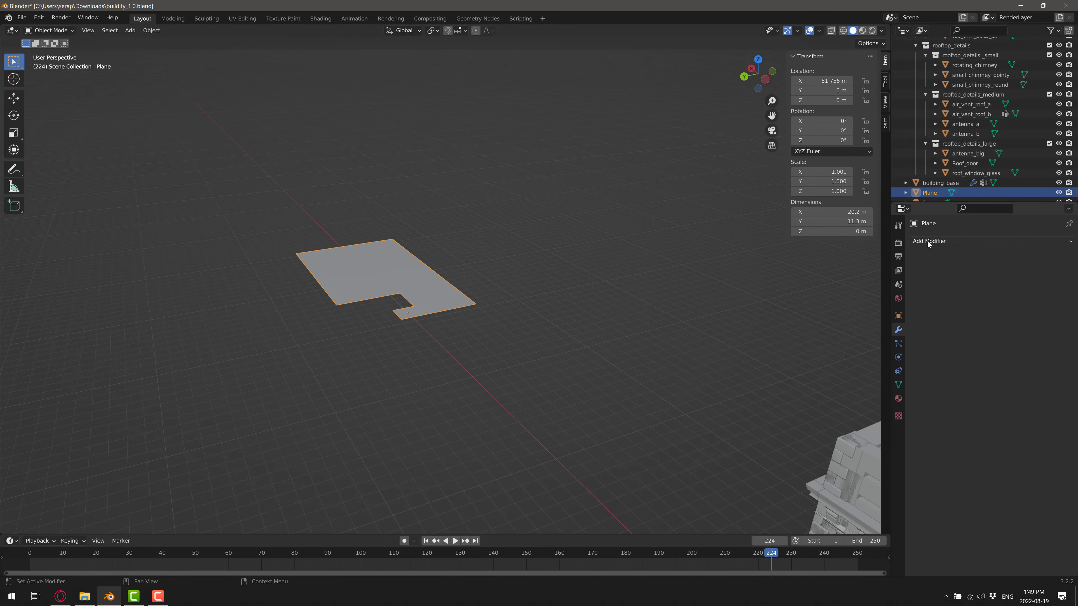
Add a Geometry Nodes modifier using the 'building' node group and orbit the resulting building
left_click(927, 241)
left_click(884, 335)
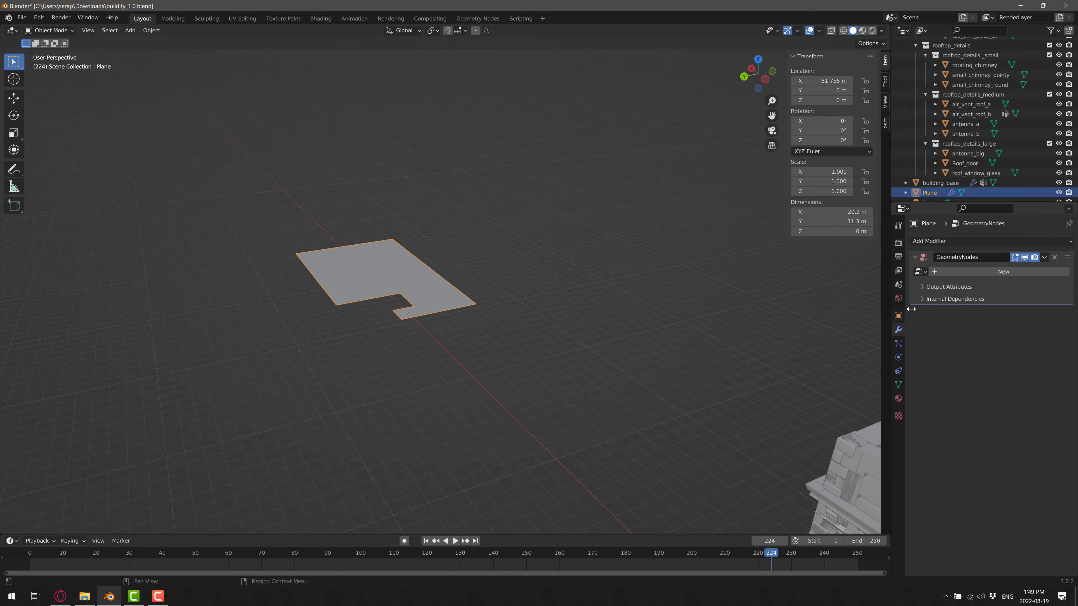
left_click(926, 273)
left_click(933, 287)
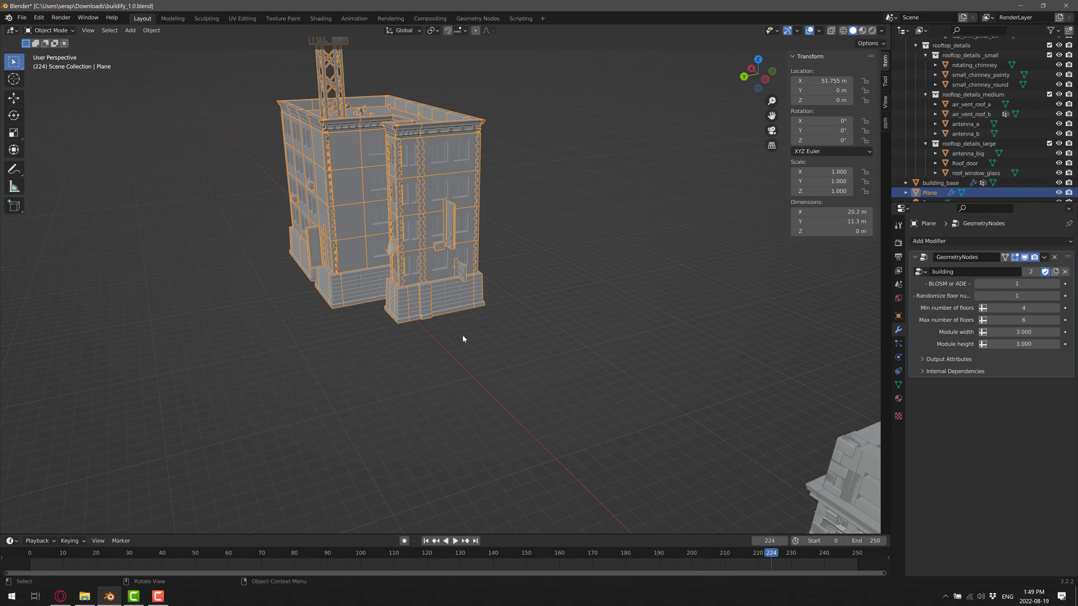
middle_click_drag(474, 344, 573, 310)
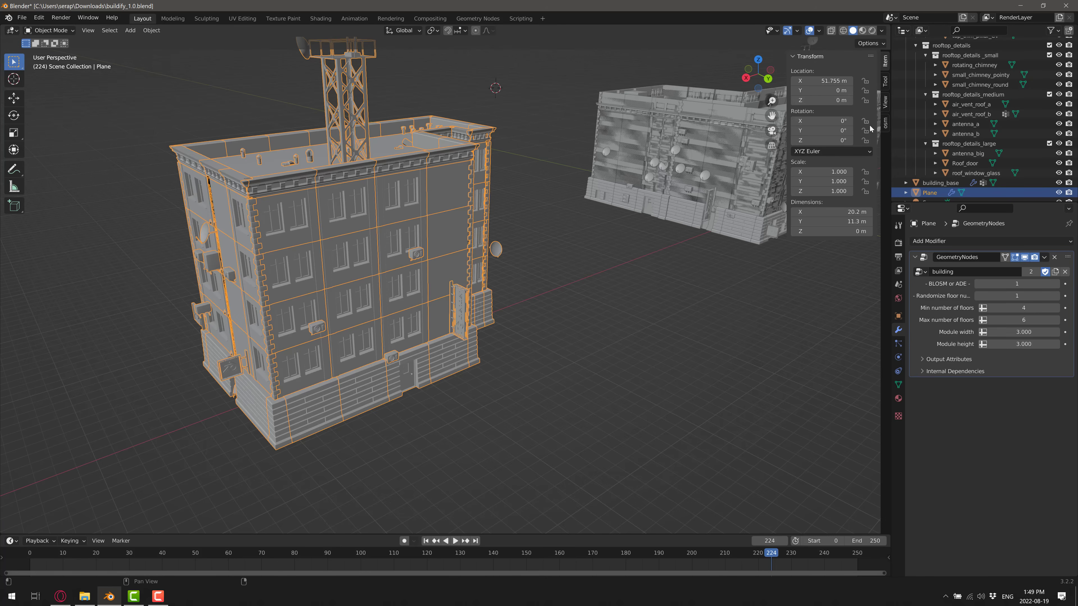
In the blender-osm settings, choose 2D import and set File to buildify_1.0.blend
left_click(884, 123)
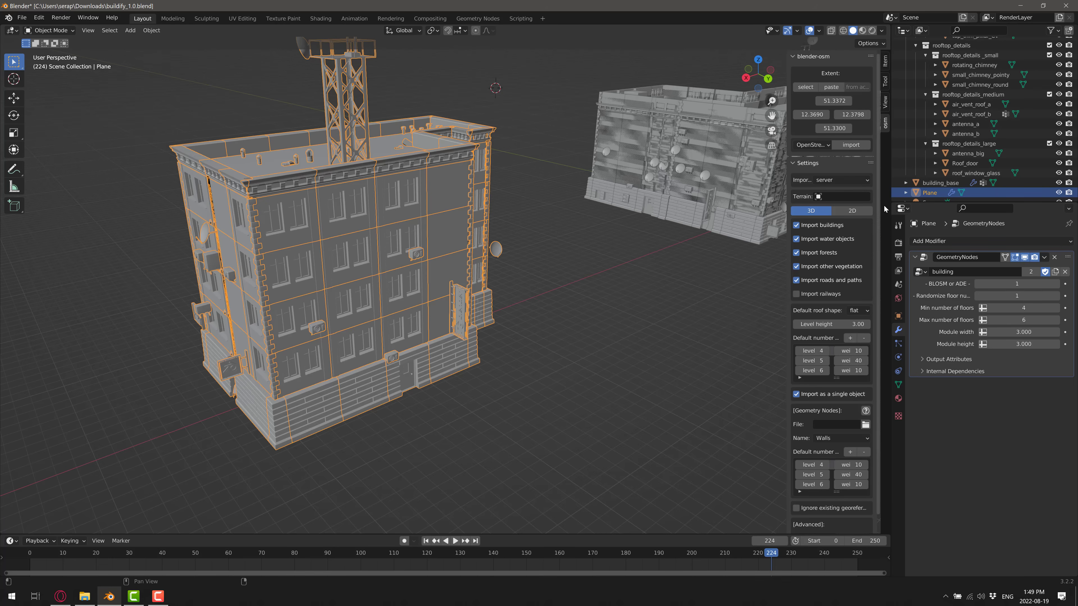
left_click(864, 212)
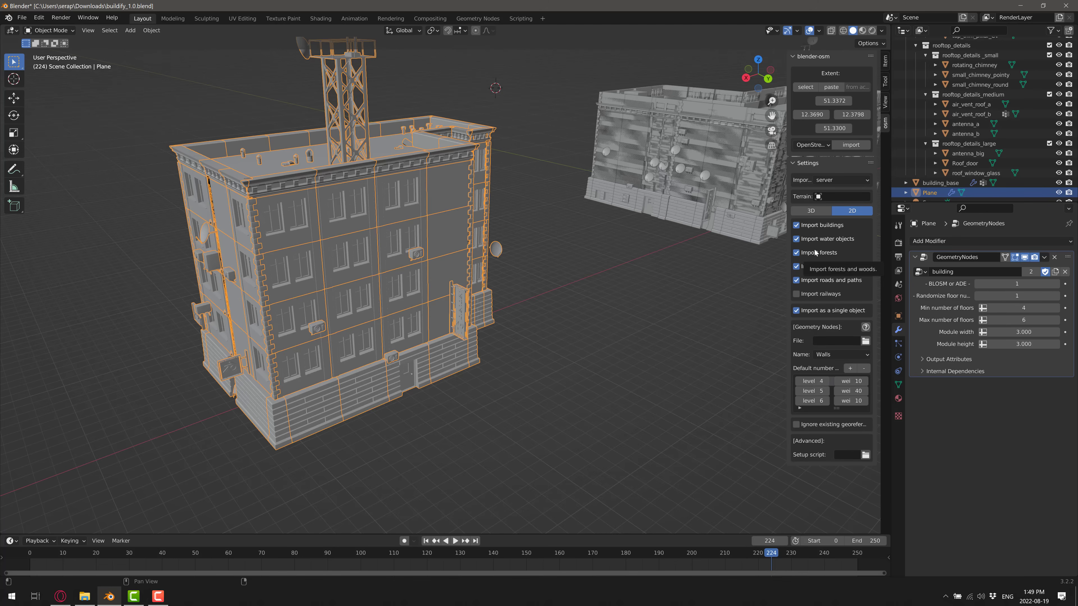
left_click(865, 341)
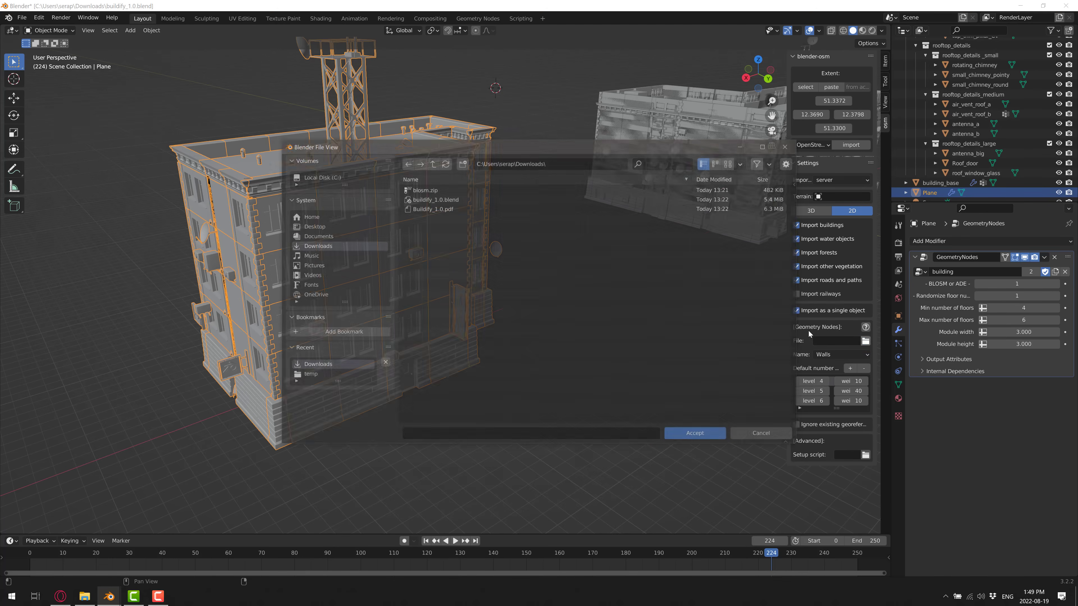
left_click(440, 198)
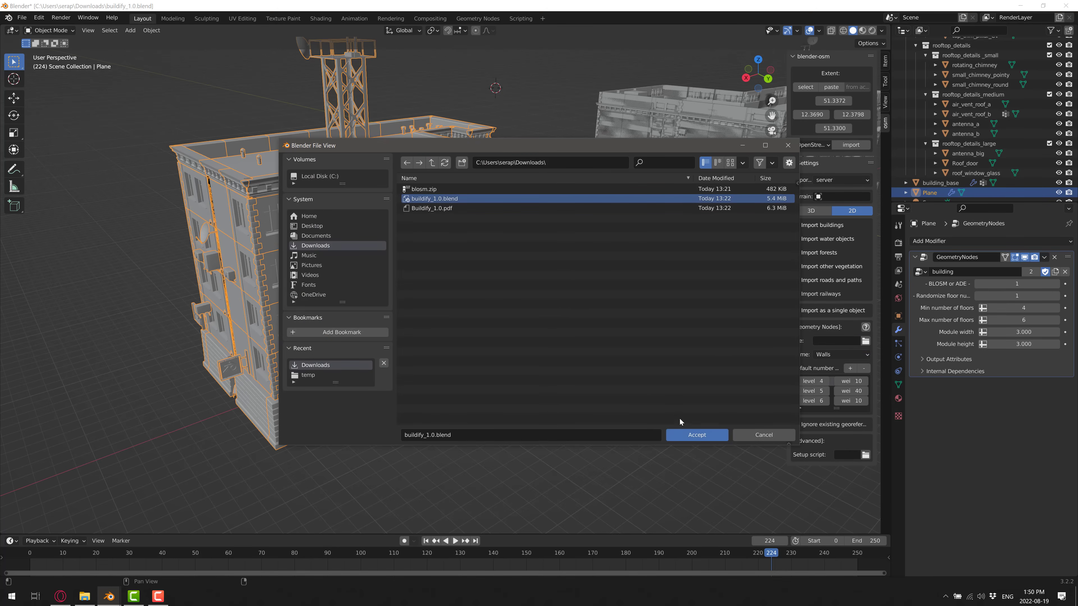
left_click(688, 435)
Choose the 'building' node setup and start the OpenStreetMap import
left_click(842, 355)
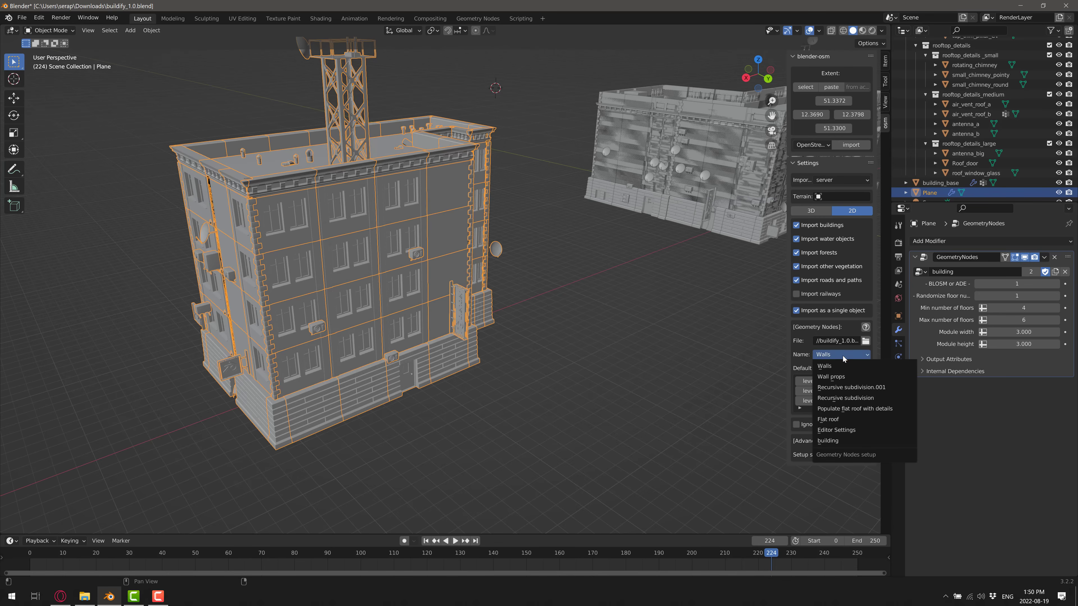
left_click(829, 440)
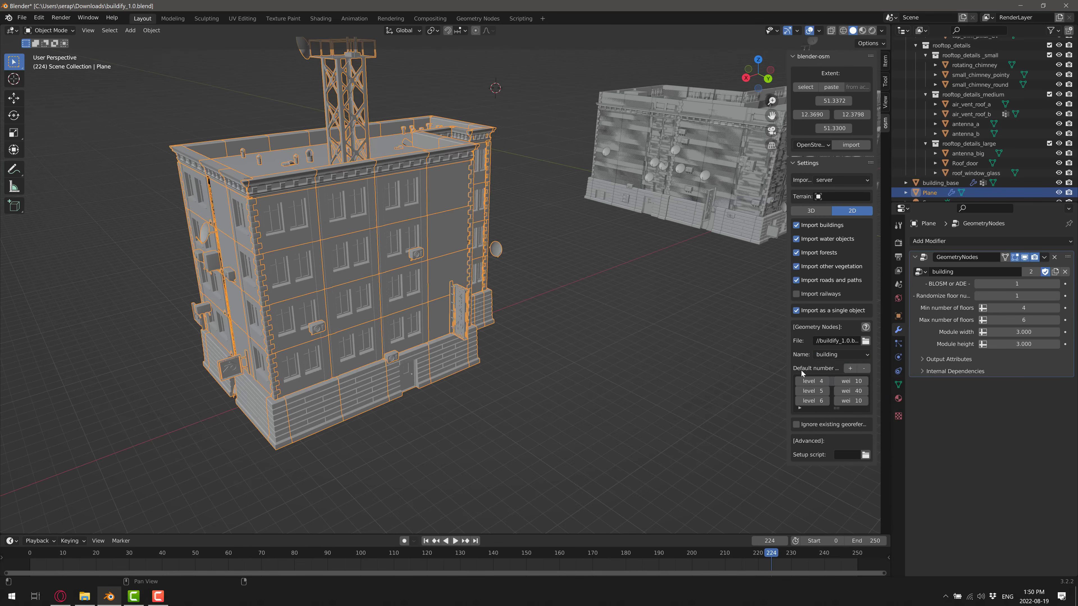
left_click(850, 145)
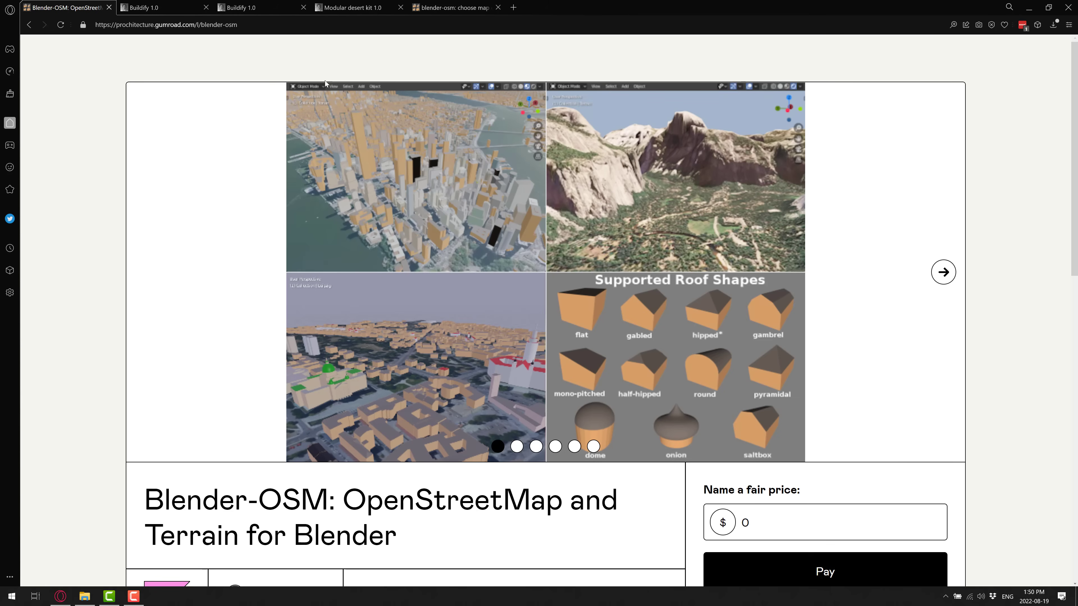
Scroll down the Blender-OSM Gumroad product page in Opera
left_click(263, 25)
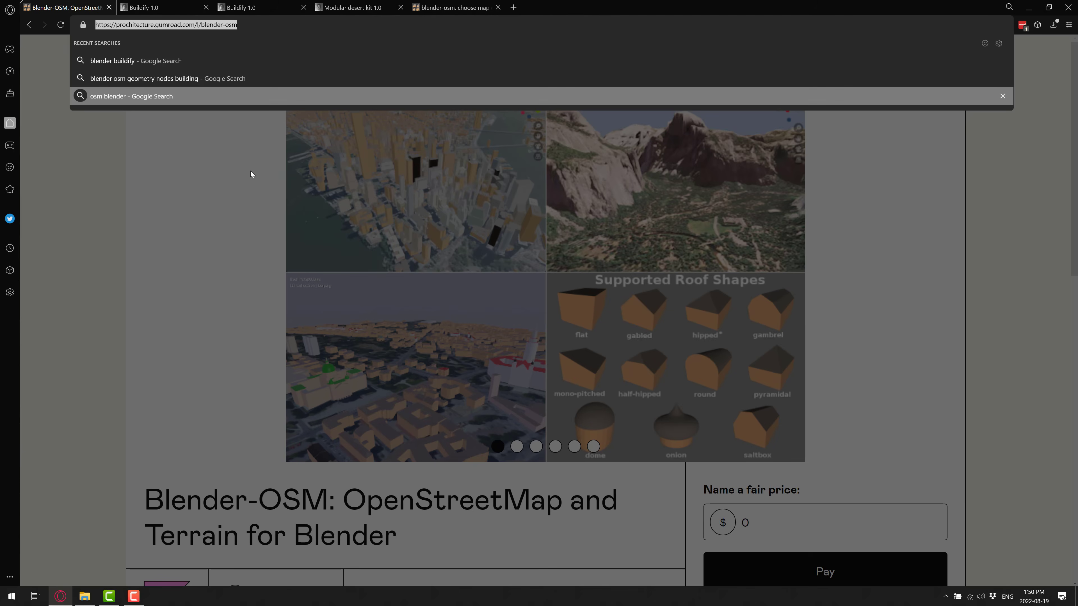
left_click(228, 288)
scroll(233, 435, "down", 3)
scroll(233, 435, "down", 1)
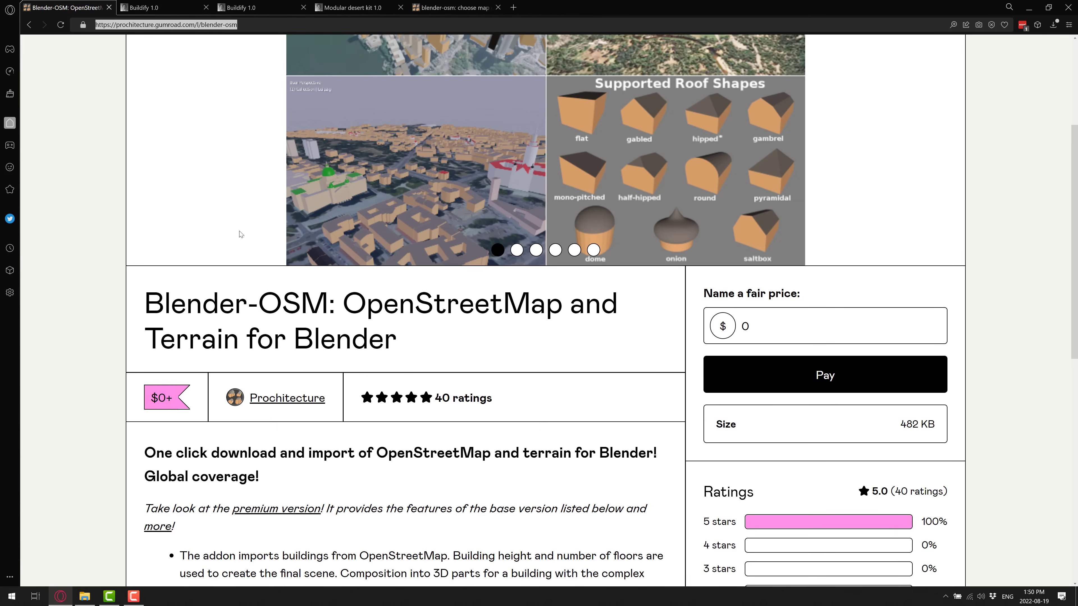
Browse the Buildify 1.0 product page, then switch to its download page
left_click(146, 7)
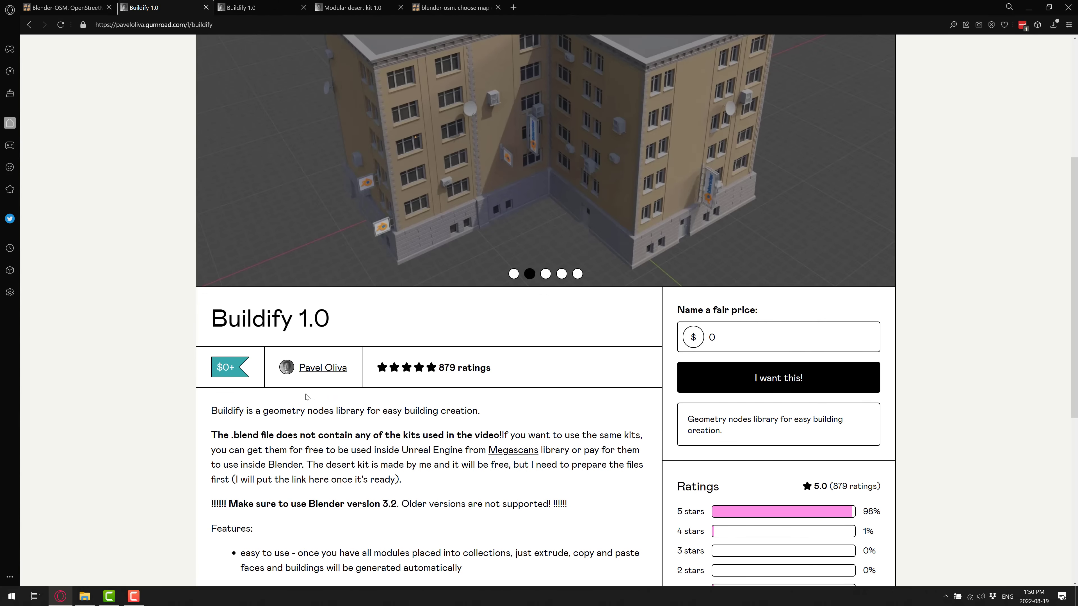
scroll(362, 406, "down", 1)
scroll(362, 406, "down", 5)
scroll(470, 325, "down", 2)
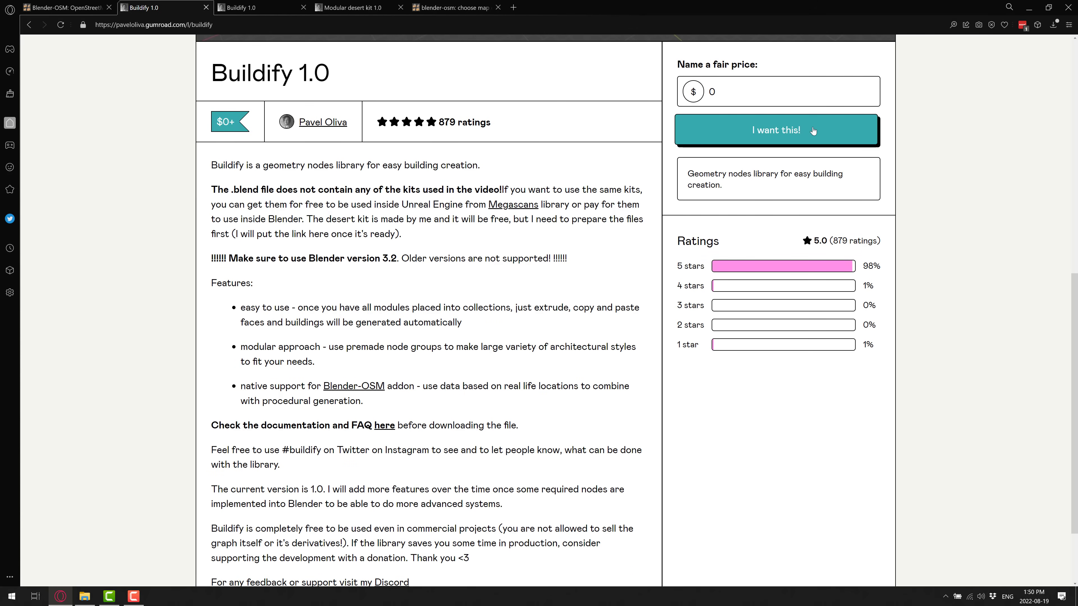
left_click(286, 12)
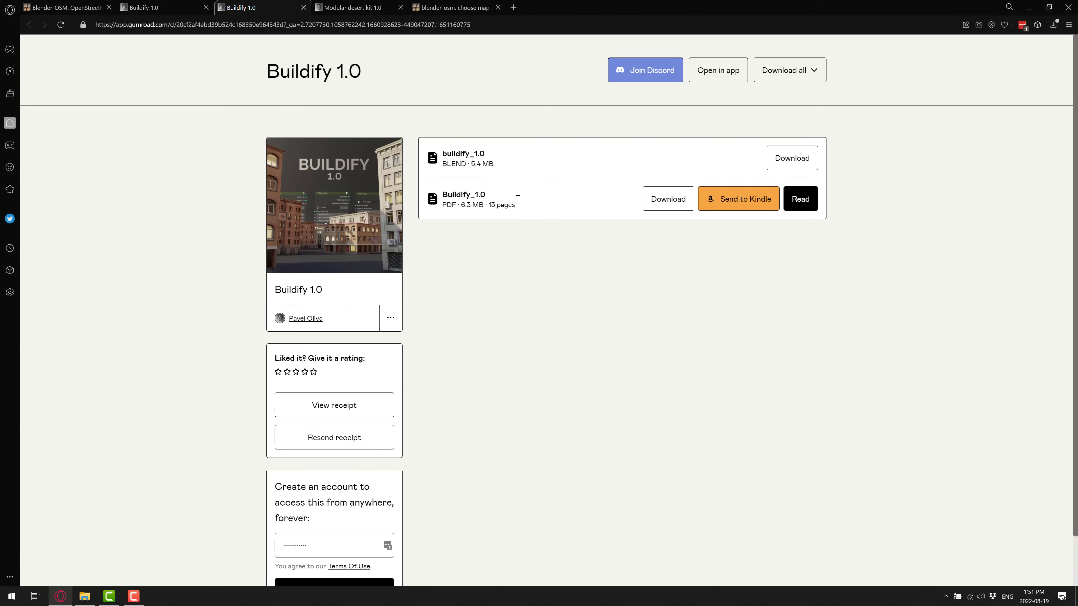
Open the Modular desert kit 1.0 page and scroll through its features to the licence text
left_click(363, 11)
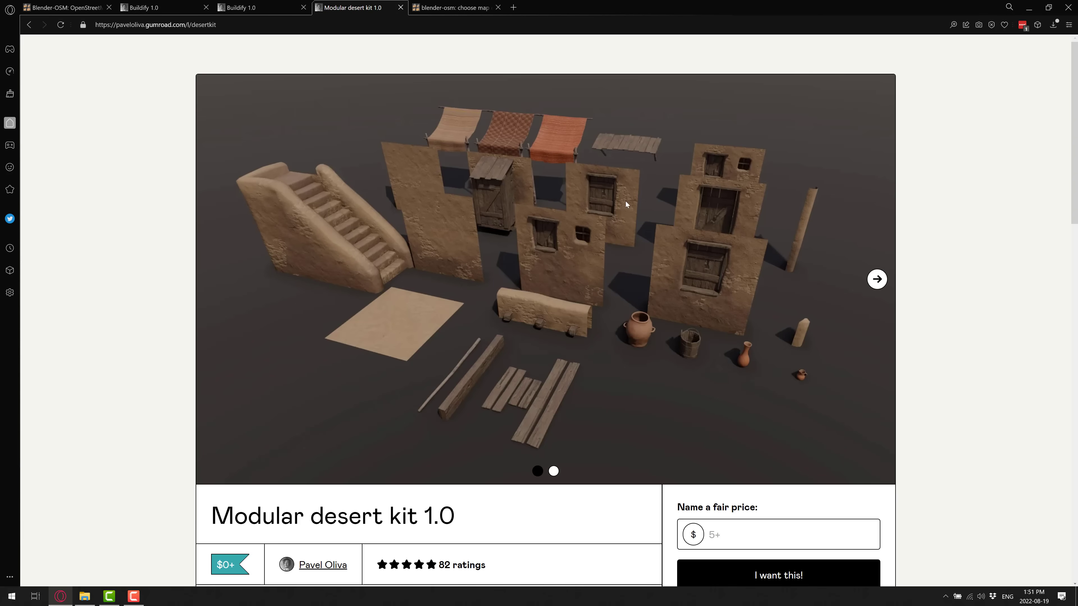
scroll(547, 293, "down", 3)
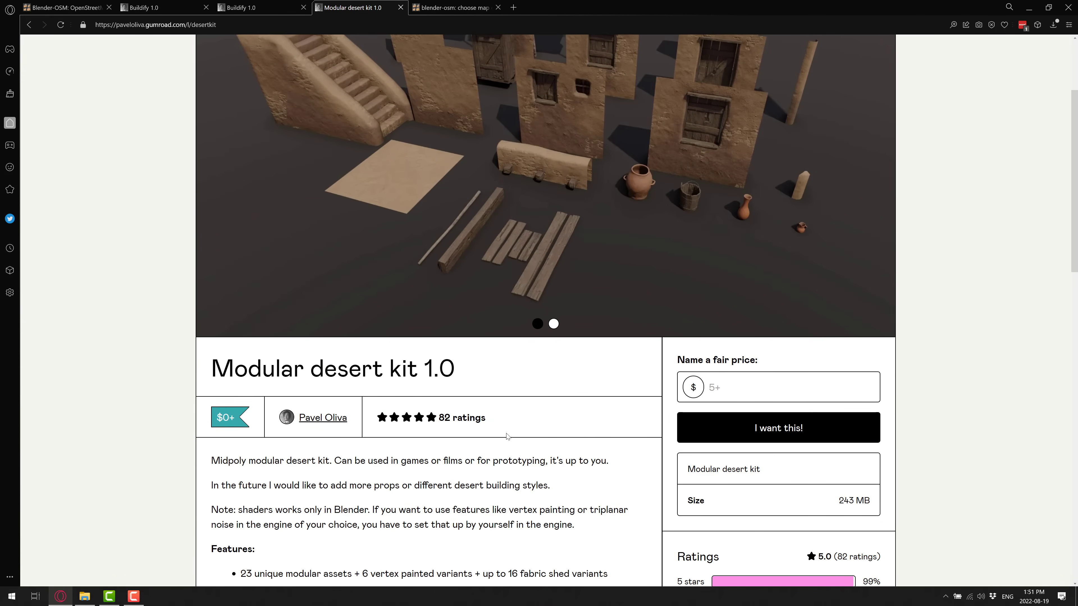
scroll(507, 436, "down", 4)
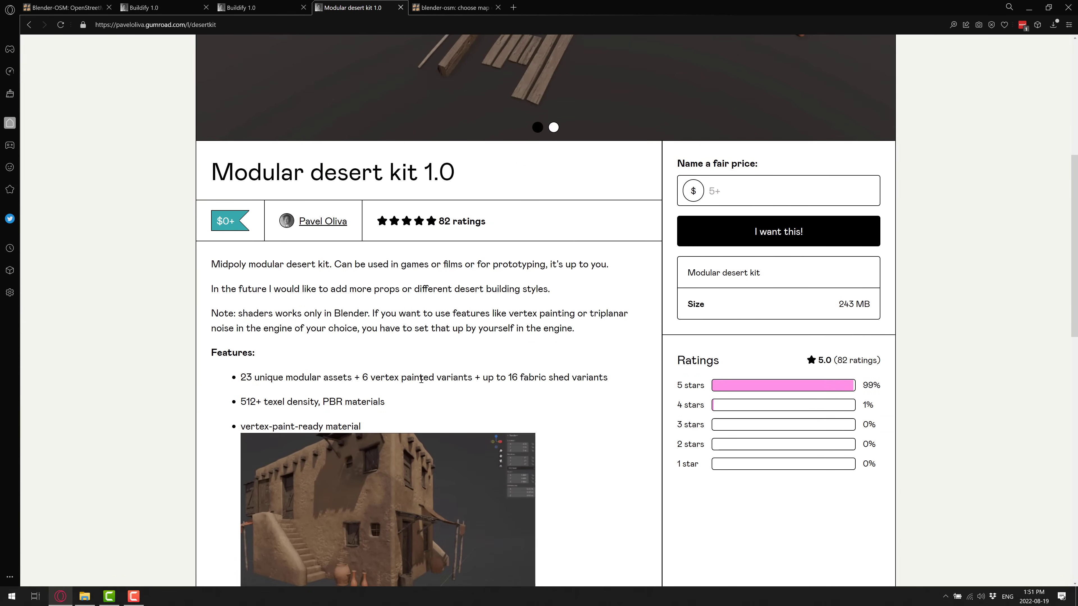
scroll(421, 380, "down", 18)
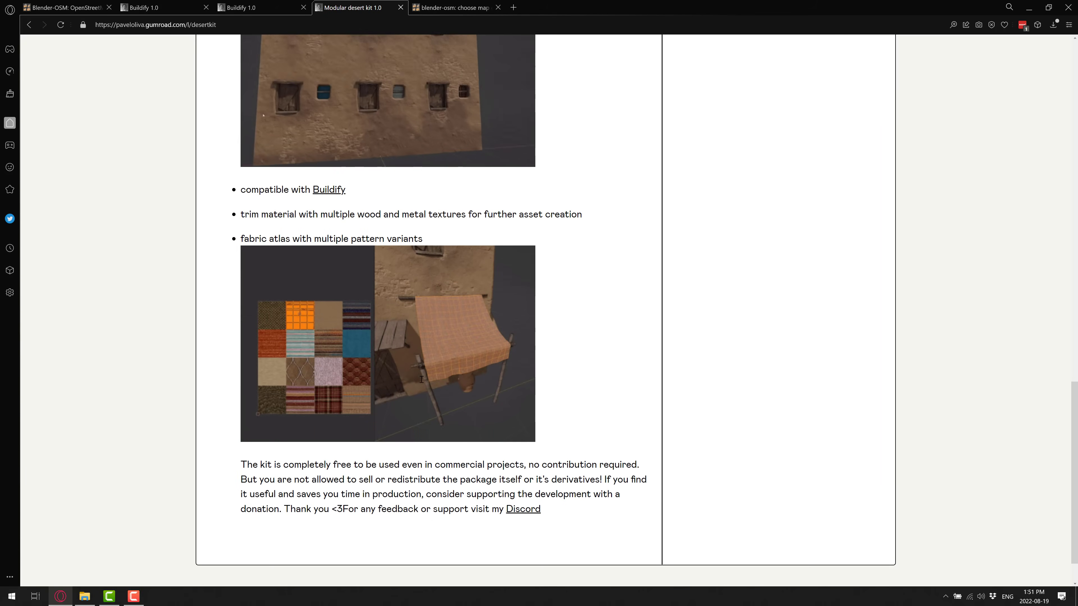
scroll(421, 379, "up", 20)
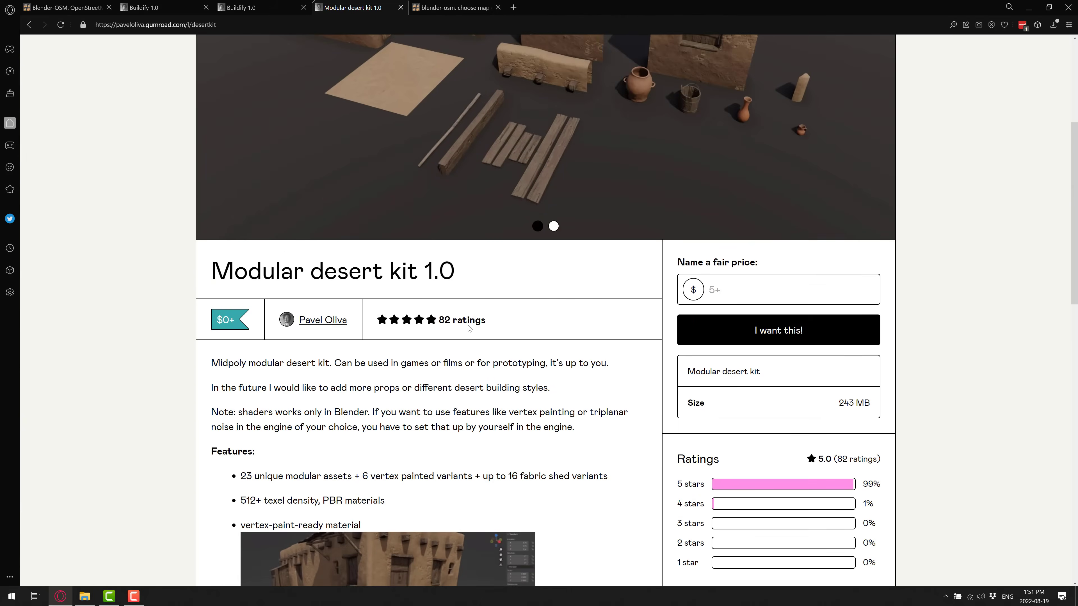
scroll(561, 287, "up", 2)
scroll(561, 293, "down", 20)
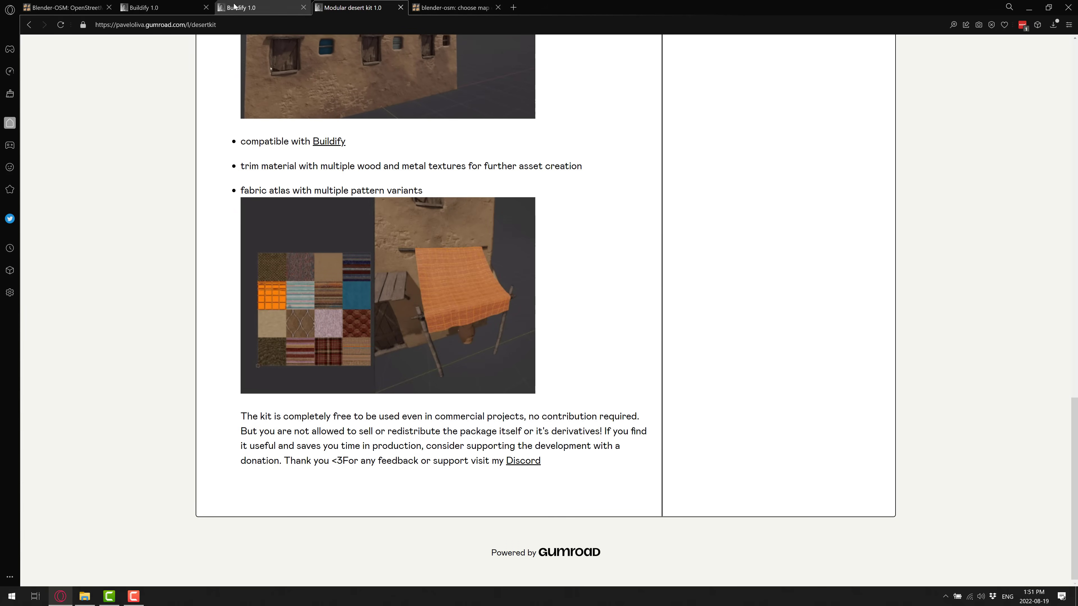
Step through the Buildify 1.0 and Modular desert kit tabs back to the Blender-OSM page
left_click(201, 7)
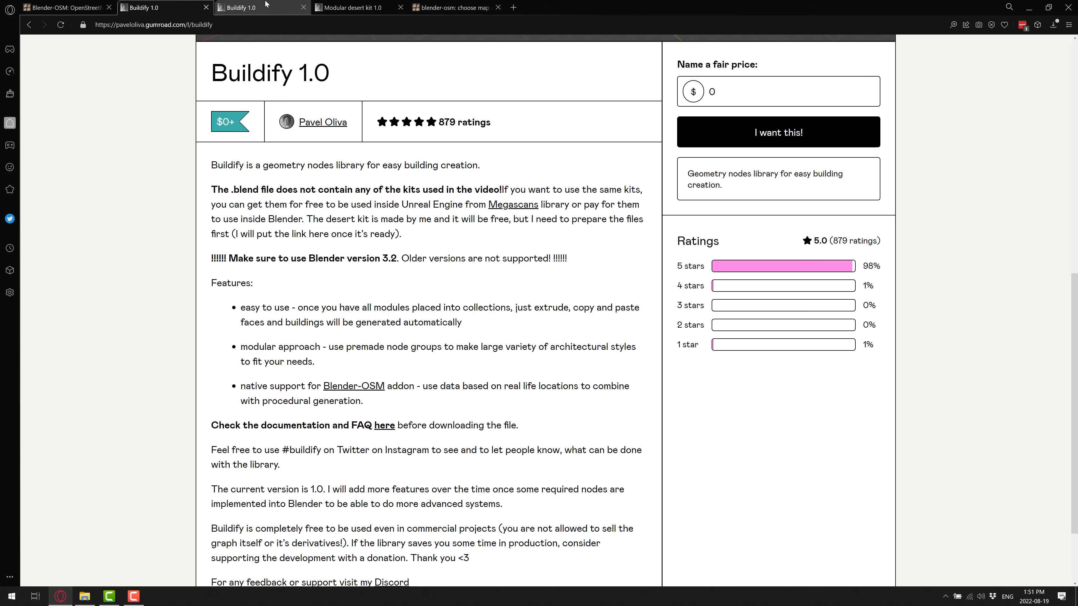
left_click(352, 7)
left_click(64, 7)
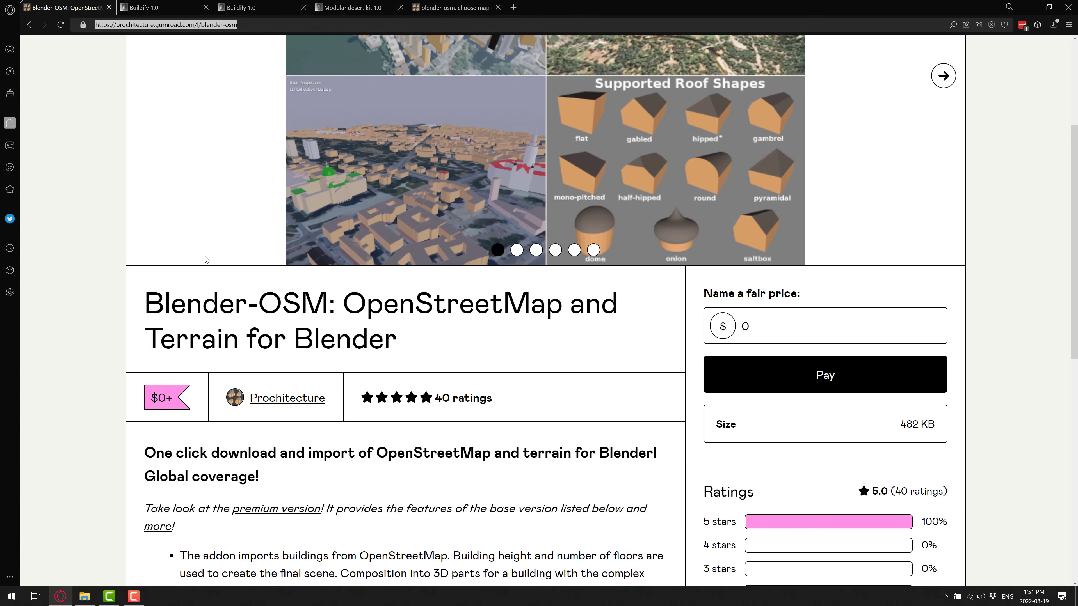